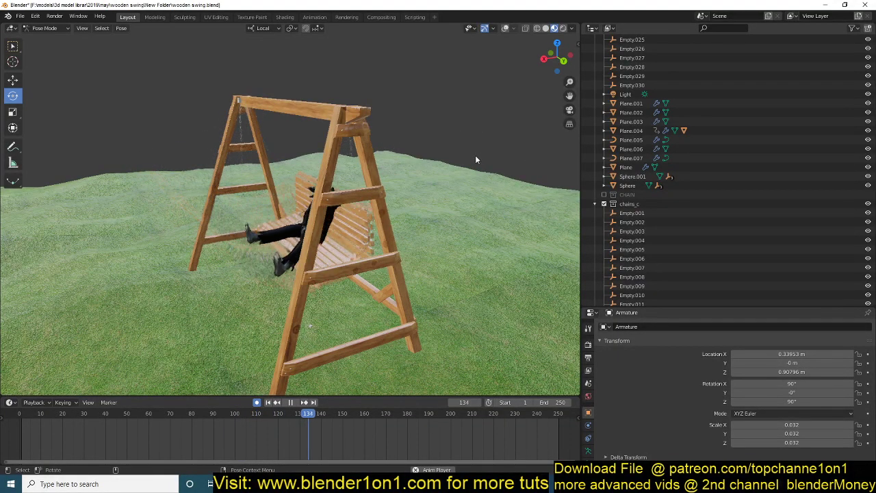
- Inspect the playing swing animation, show the viewport overlays, and switch the viewport to solid shading
middle_drag(475, 157, 492, 150)
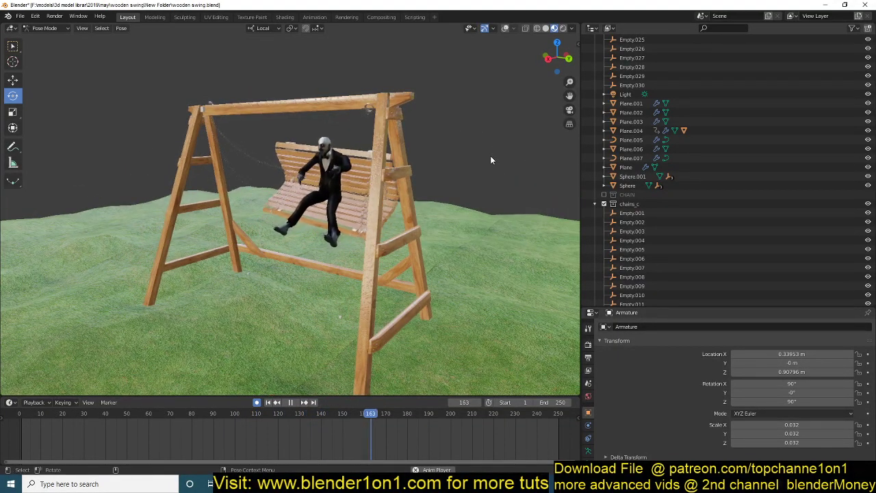
middle_drag(412, 158, 212, 183)
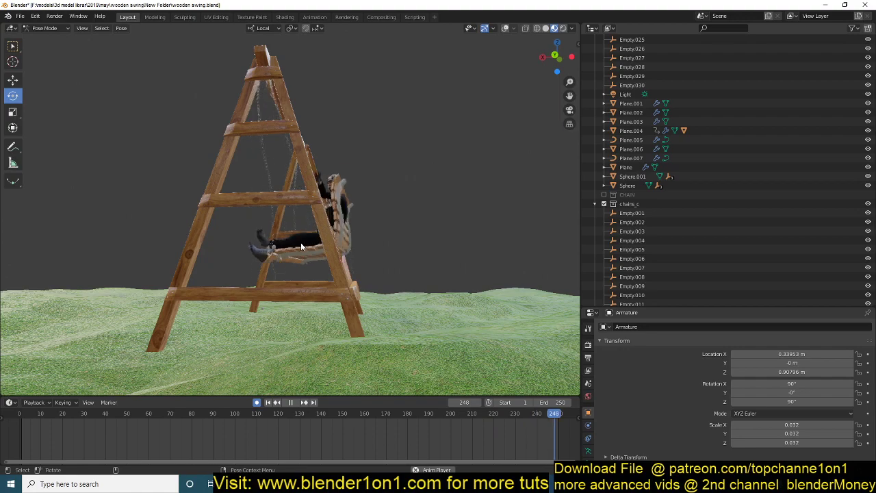
middle_drag(301, 243, 370, 220)
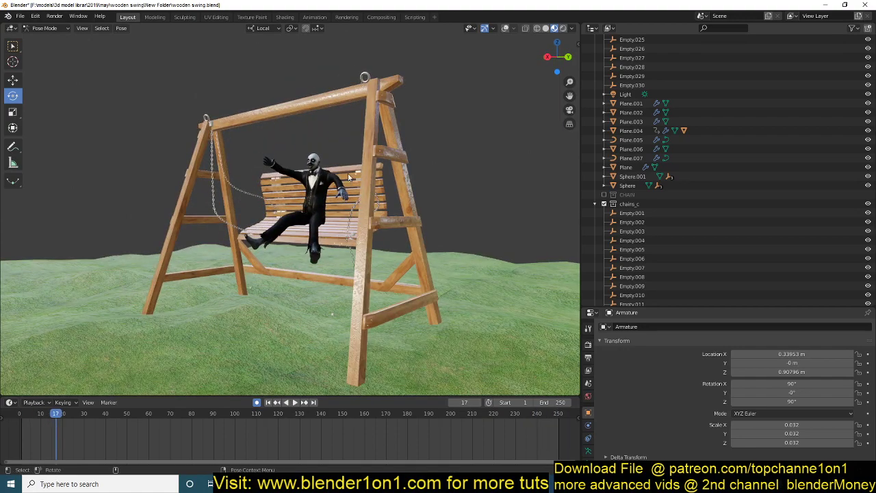
click(506, 28)
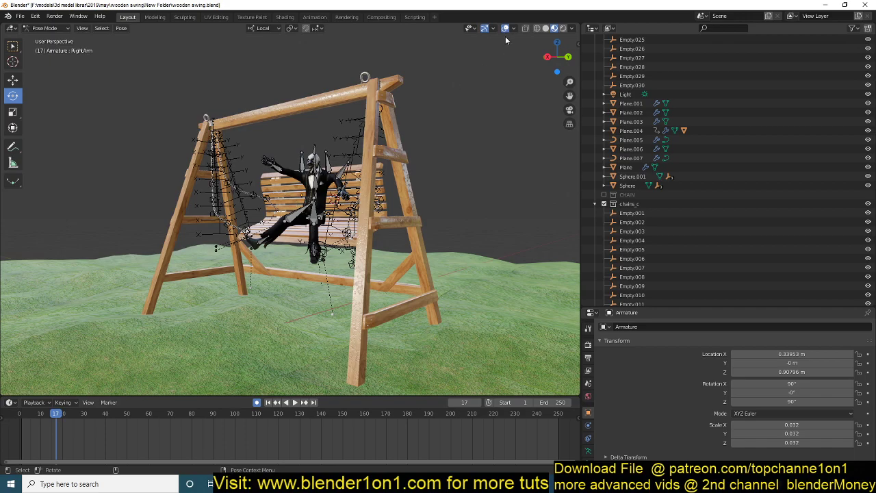
middle_drag(506, 40, 506, 54)
click(545, 28)
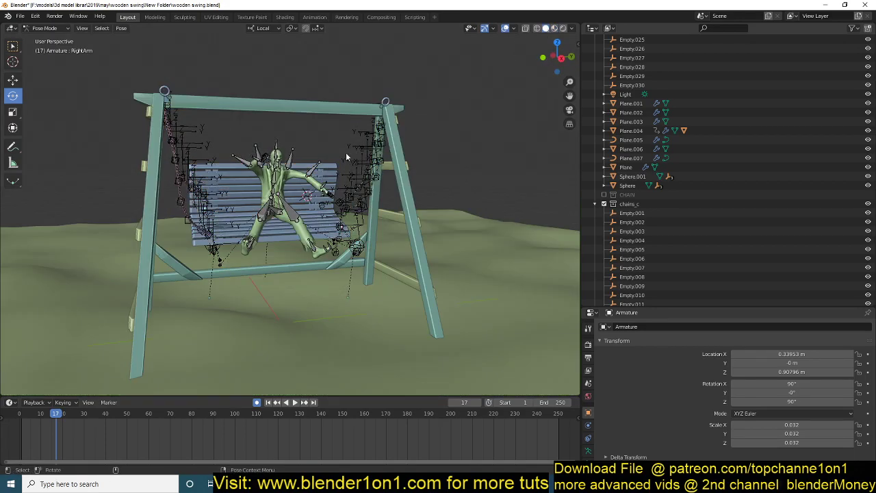
- Leave Pose Mode for Object Mode and select the swing bench, keeping the viewport in solid shading
middle_drag(345, 152, 268, 177)
click(298, 166)
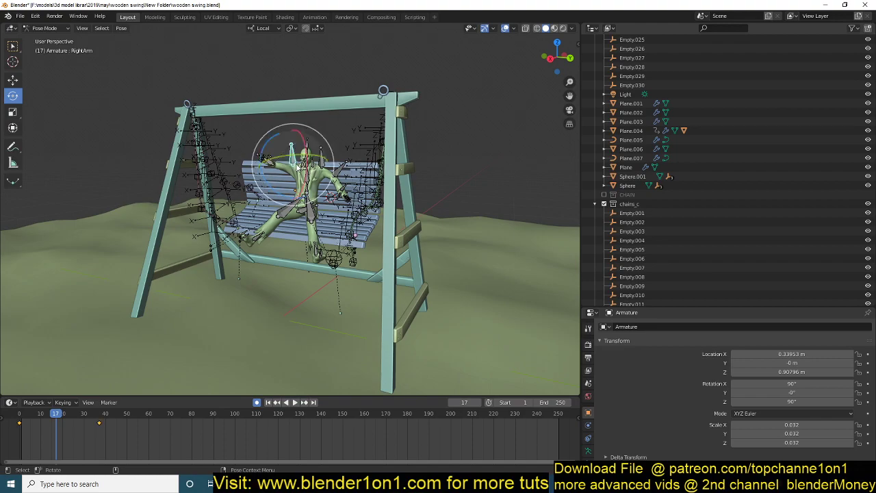
click(102, 92)
click(12, 80)
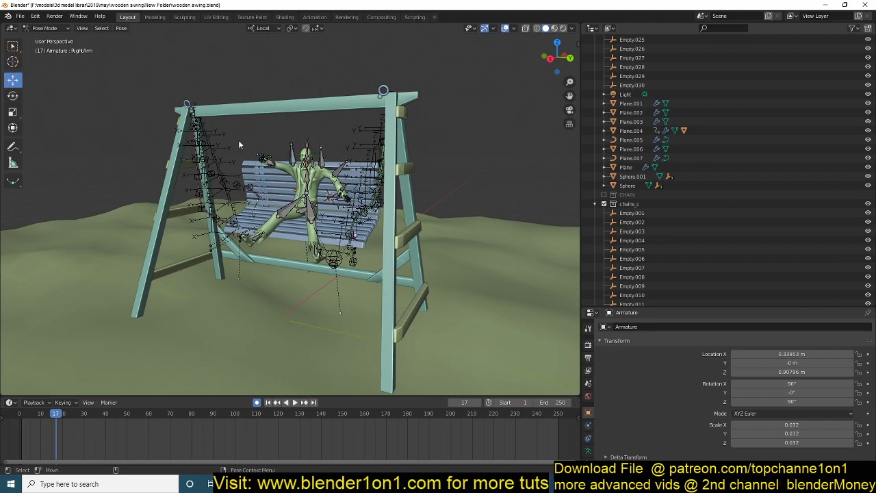
scroll(310, 202, up, 5)
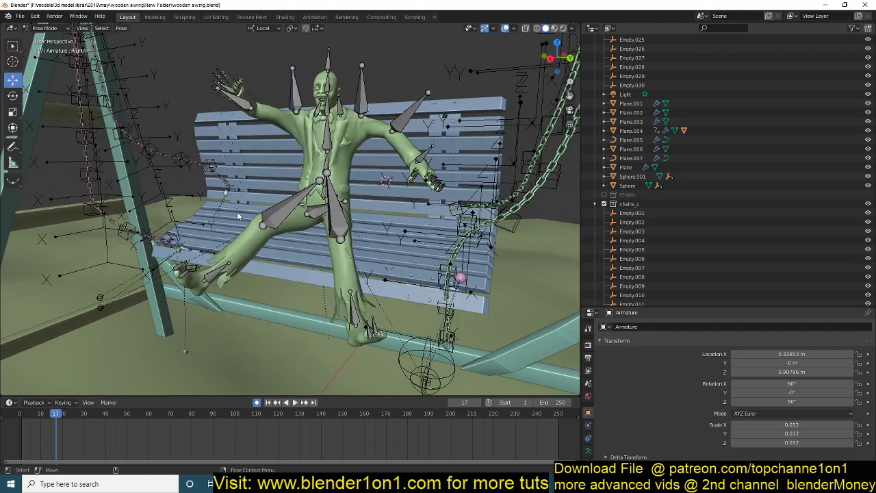
key(z)
click(107, 180)
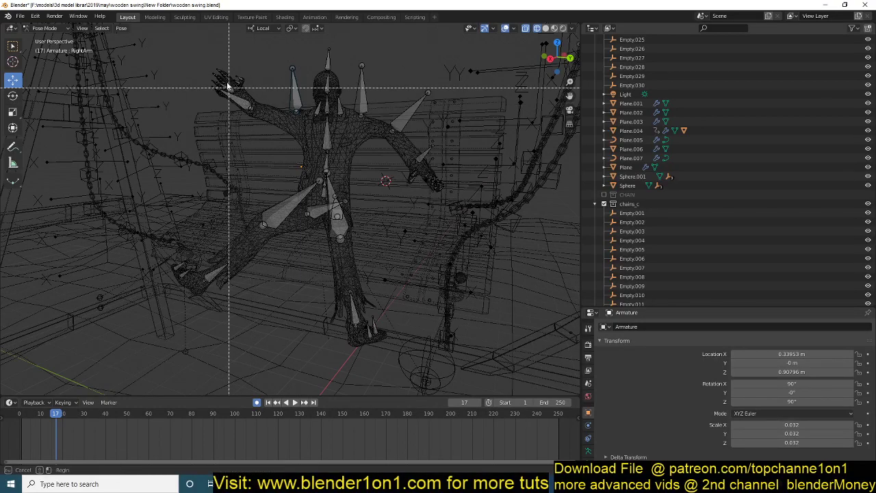
key(a)
key(ctrl+Tab)
click(278, 195)
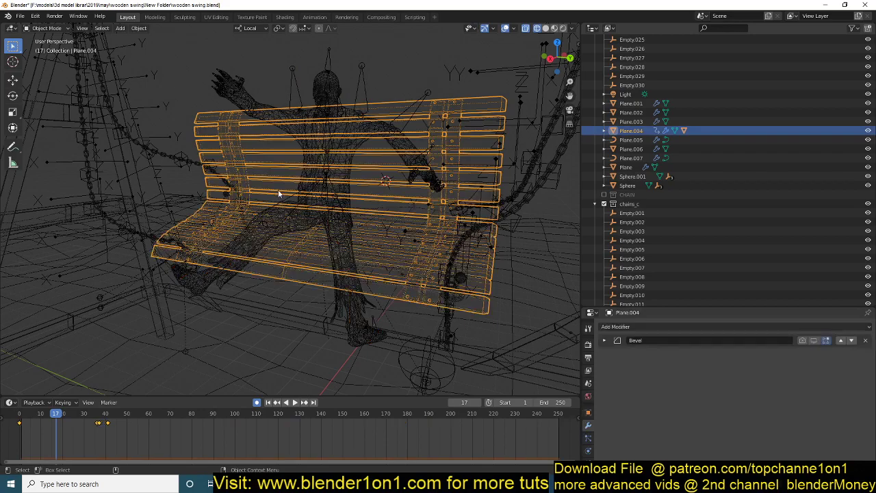
key(shift+z)
middle_drag(278, 196, 416, 252)
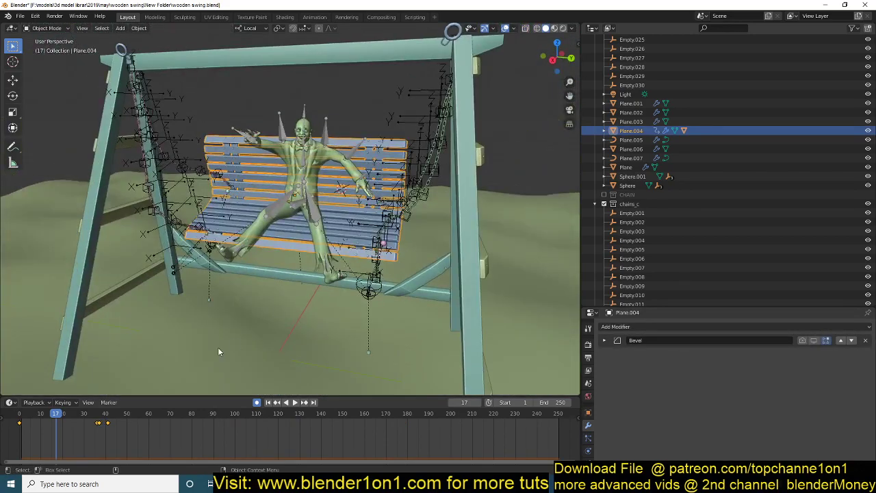
- Go to the bench's keyframe at frame 36 and view the swing in front orthographic view
key(Down)
scroll(285, 293, down, 2)
middle_drag(285, 293, 194, 327)
key(Up)
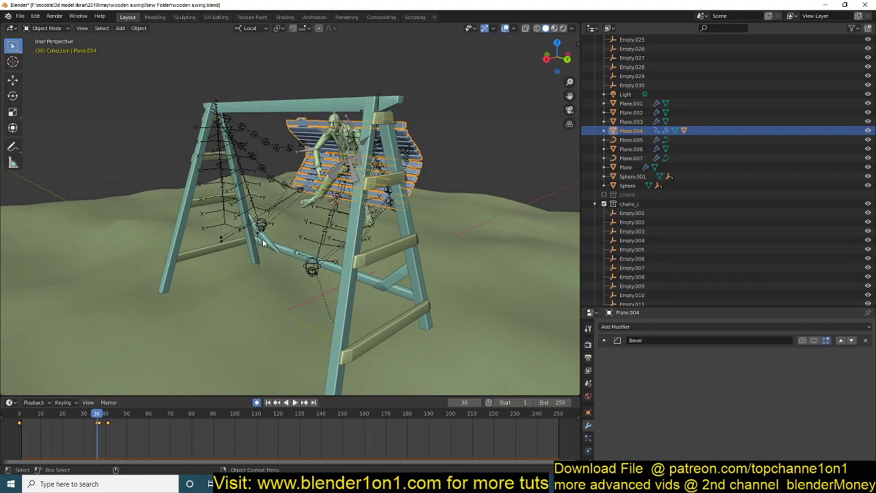
key(KP_3)
key(KP_1)
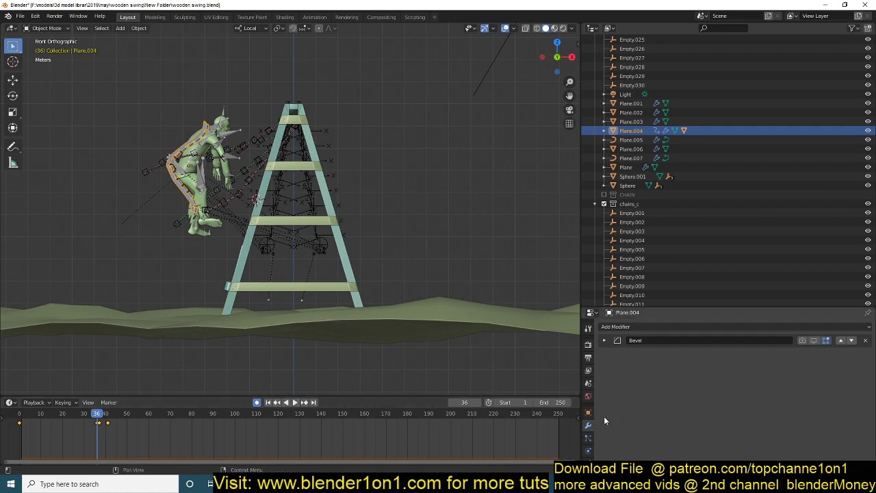
- Display the cache settings of the scene's Rigid Body World
click(589, 383)
scroll(671, 426, down, 10)
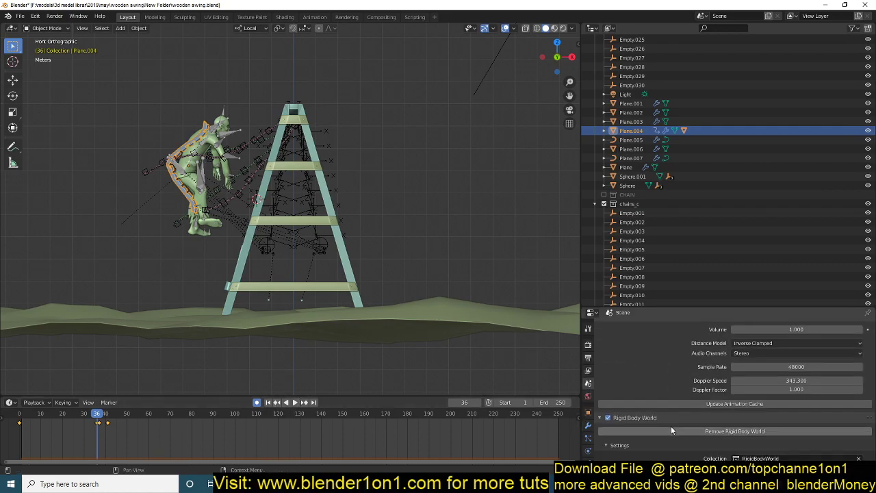
scroll(677, 428, down, 1)
click(686, 428)
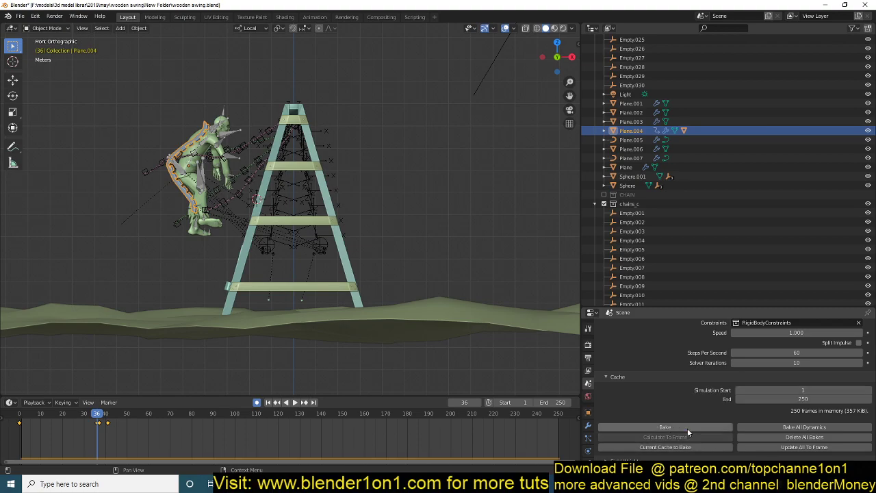
- At frame 36, raise the bench above the frame, rotate it about 25.8°, and move it a further 0.39 m in X and 1.98 m in Z
key(g)
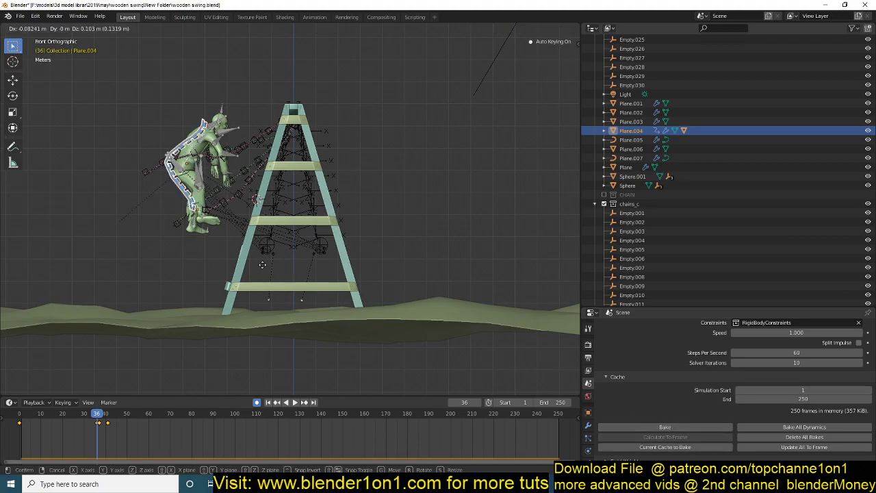
click(220, 200)
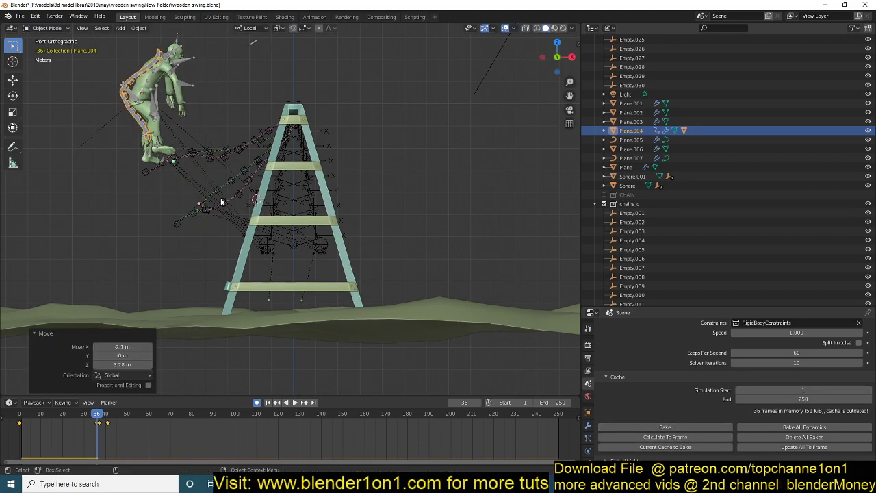
key(r)
click(229, 232)
key(g)
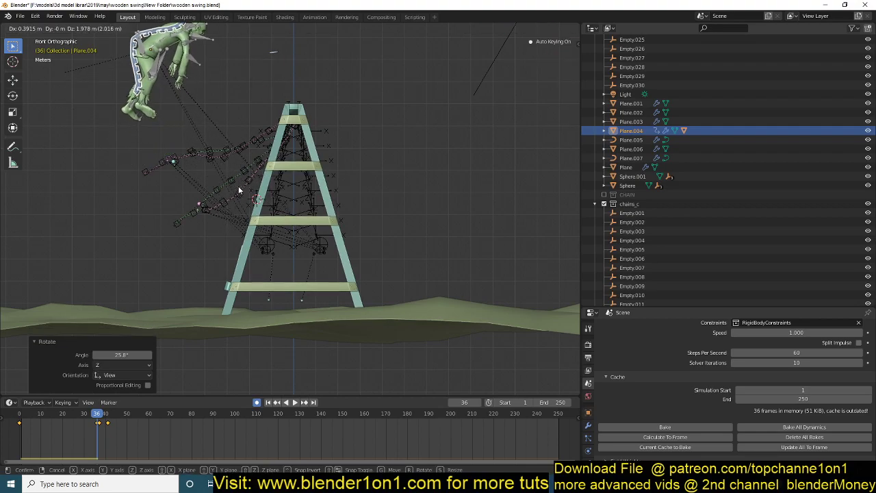
click(238, 186)
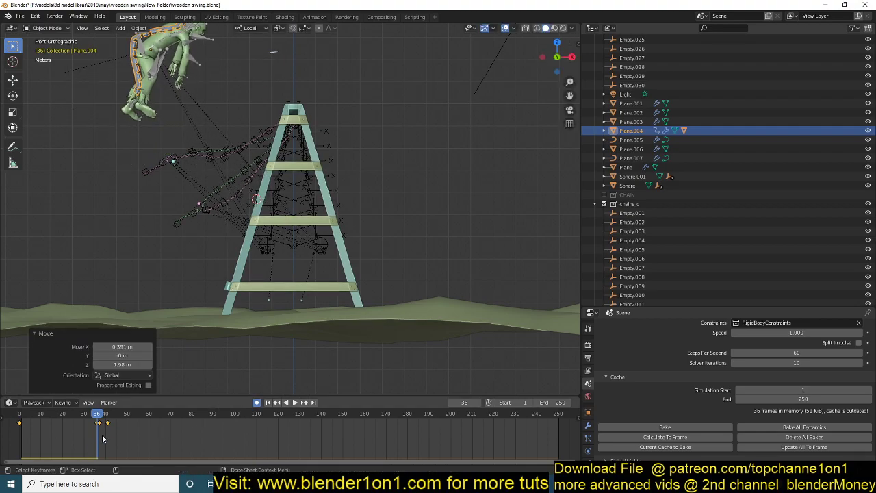
- Check the frames around 36, then play the animation from the start to examine the bench's changed swing motion
key(Right)
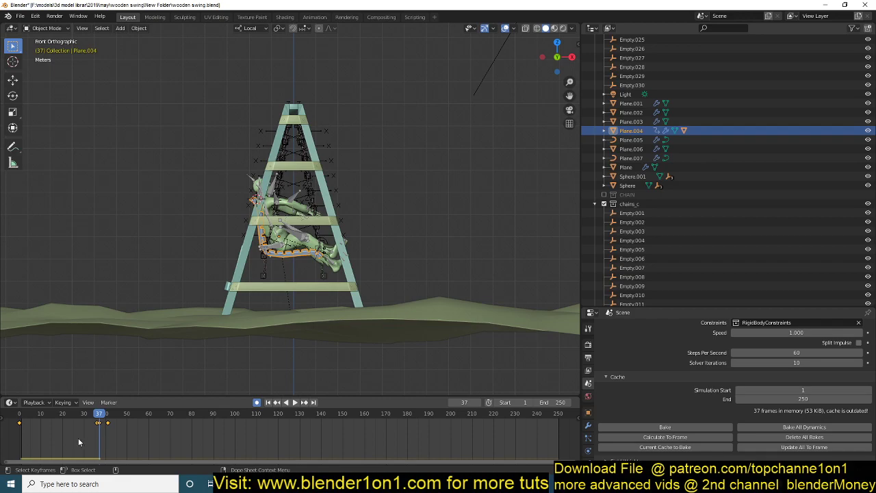
key(Left)
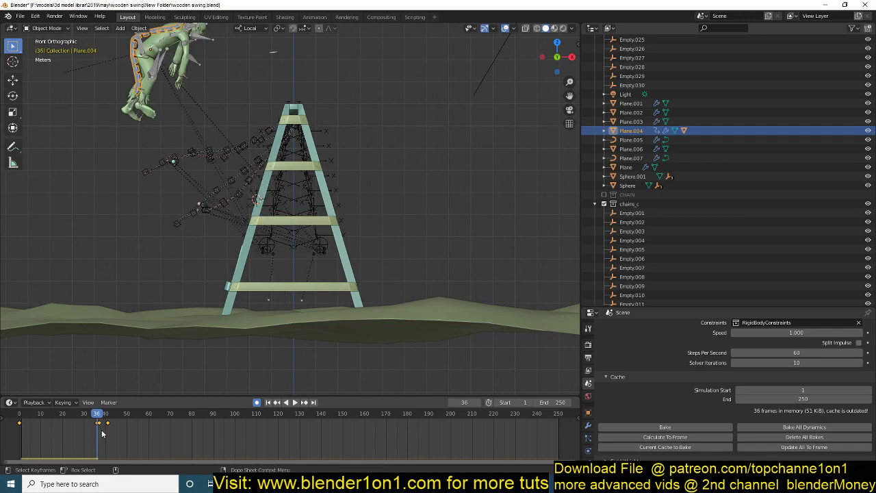
click(22, 414)
scroll(252, 191, down, 3)
middle_drag(252, 191, 170, 219)
key(space)
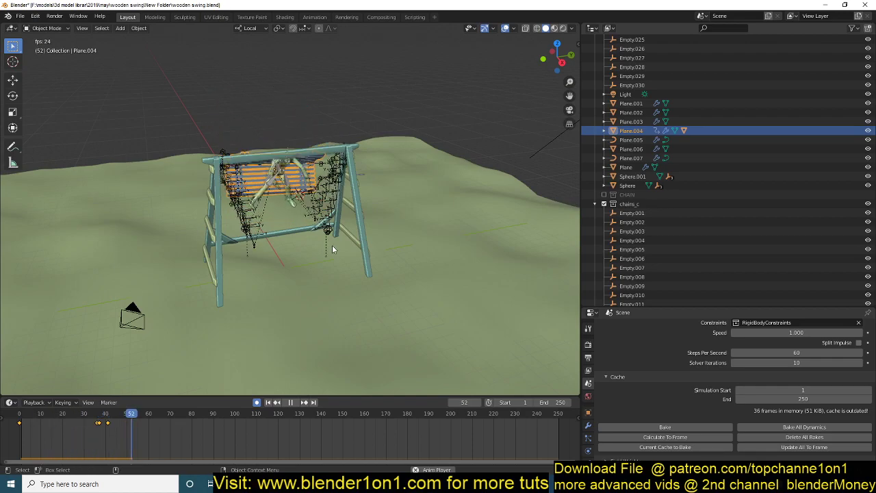
middle_drag(325, 243, 427, 270)
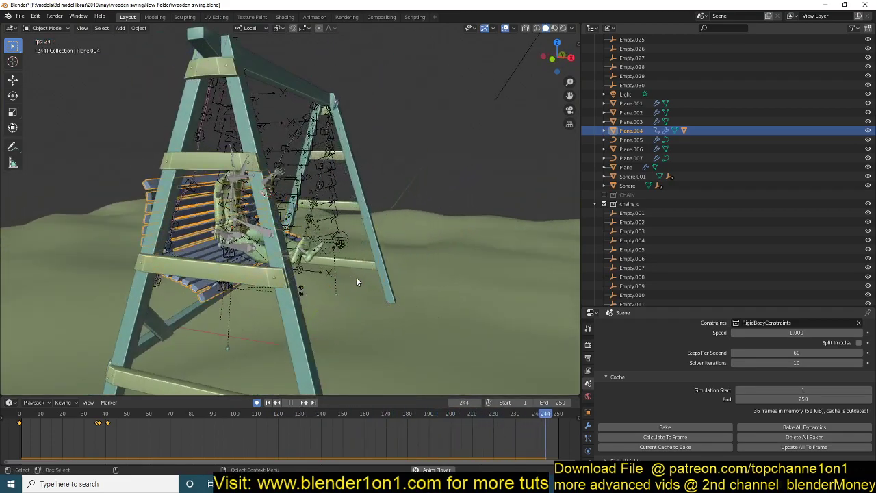
key(Escape)
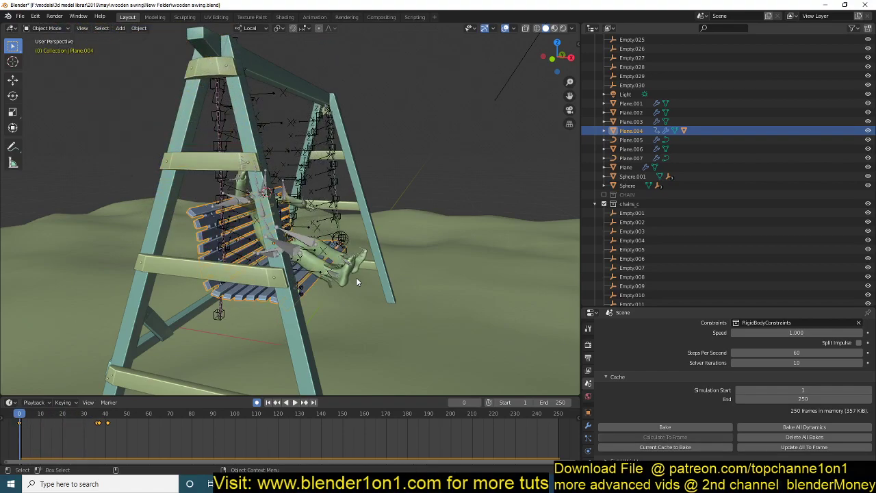
- At frame 36, rotate the bench about -32.9° around its local Z axis
click(97, 433)
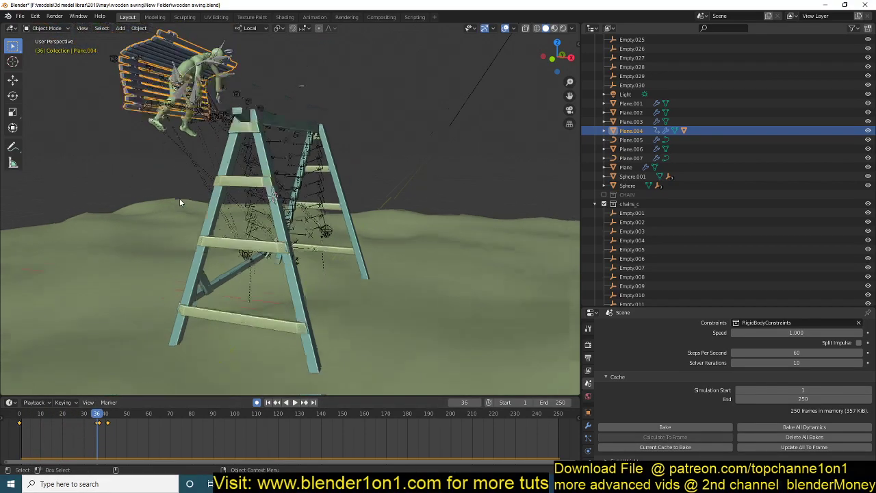
middle_drag(180, 203, 182, 179)
key(r)
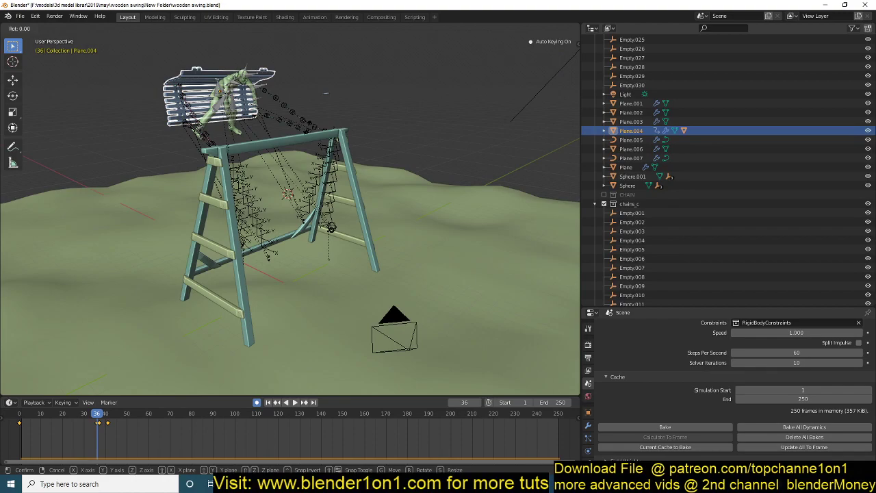
key(y)
key(y)
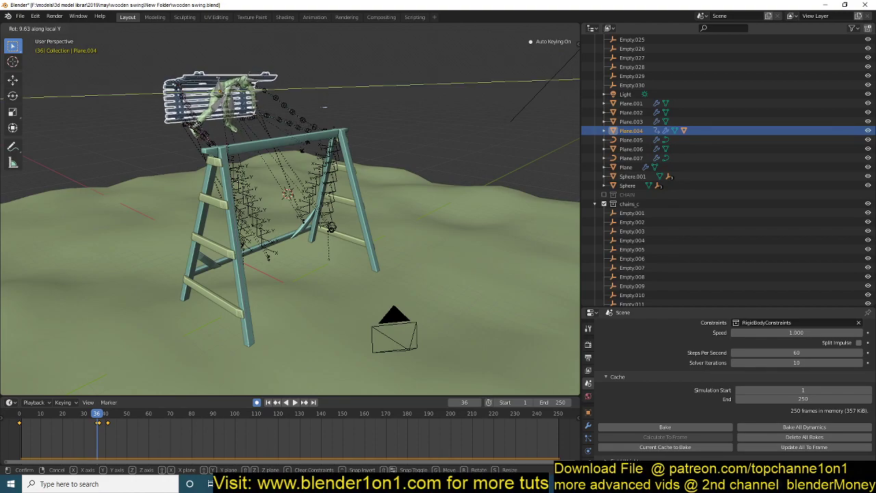
key(z)
key(z)
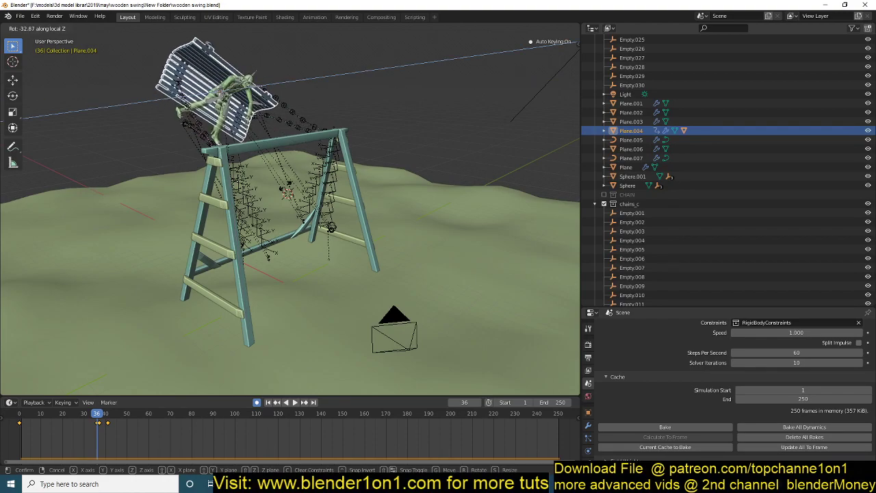
click(285, 196)
- In front view, move the bench about 0.59 m in X and -1.34 m in Z at frame 36
key(KP_1)
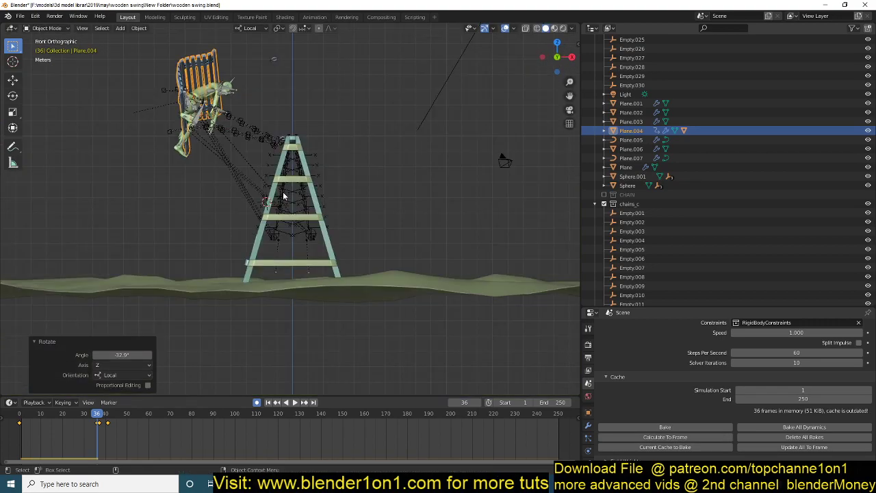
key(g)
click(259, 201)
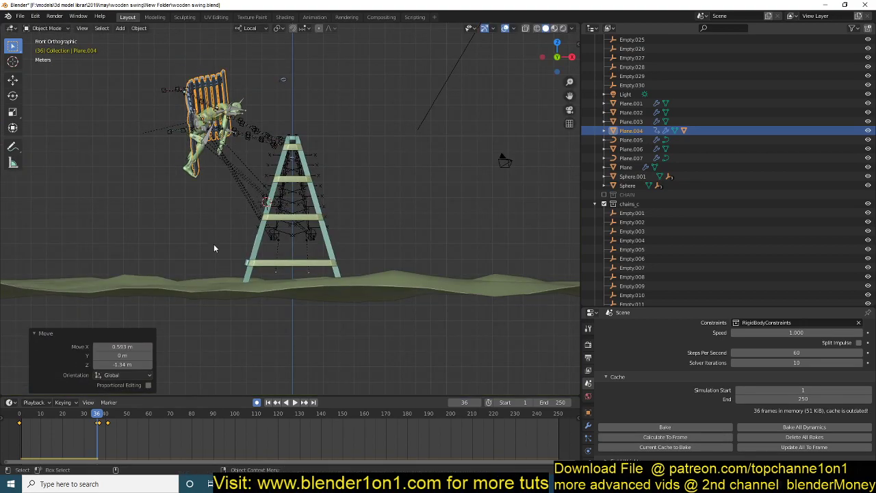
- Play the animation from frame 0 to examine how the bench and chains move with the twisted bench pose
key(shift+Left)
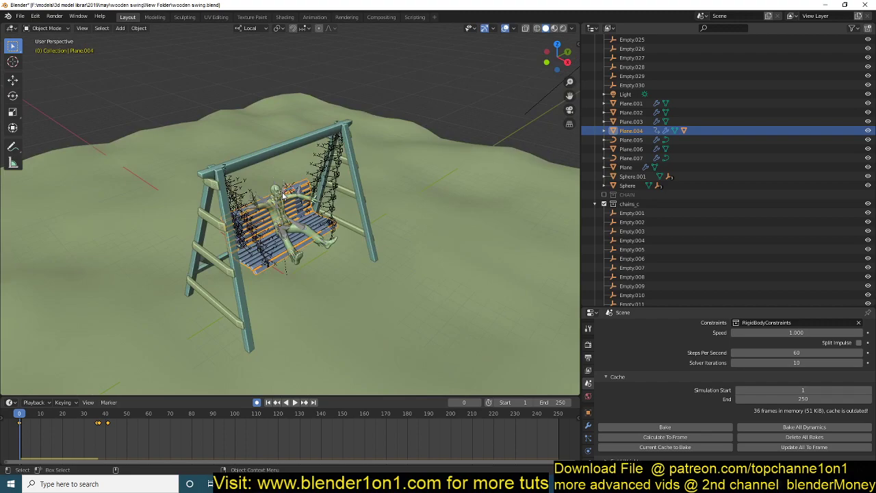
key(space)
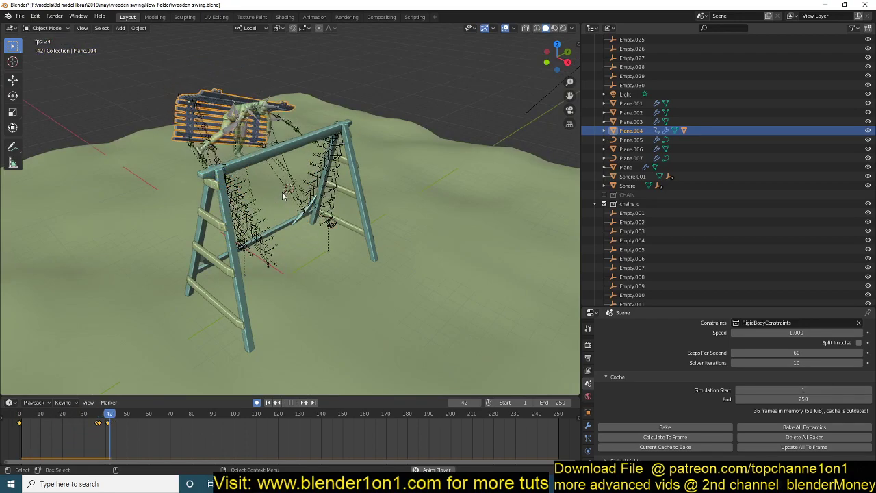
middle_drag(282, 192, 220, 186)
scroll(291, 202, up, 4)
key(Escape)
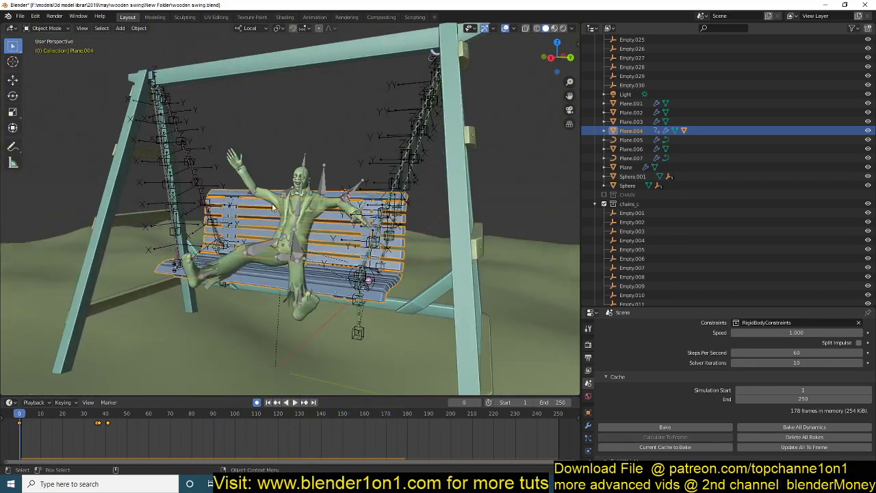
- Place the 3D cursor on the ground in front of the bench and add a 2 m cube there
middle_drag(273, 205, 380, 227)
scroll(389, 254, down, 5)
shift+right_click(324, 299)
key(shift+a)
click(363, 304)
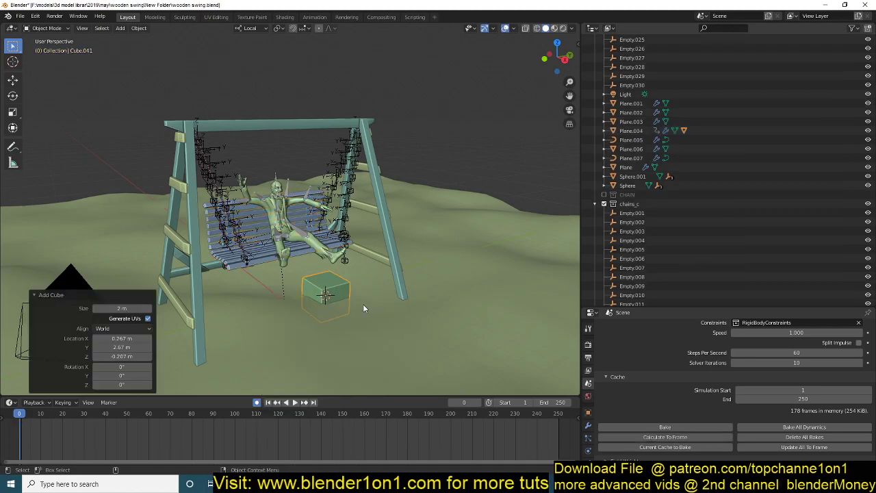
- Raise the cube about 3.2 m along Z to the height of the bench seat
key(g)
key(z)
click(364, 266)
middle_drag(363, 267, 406, 316)
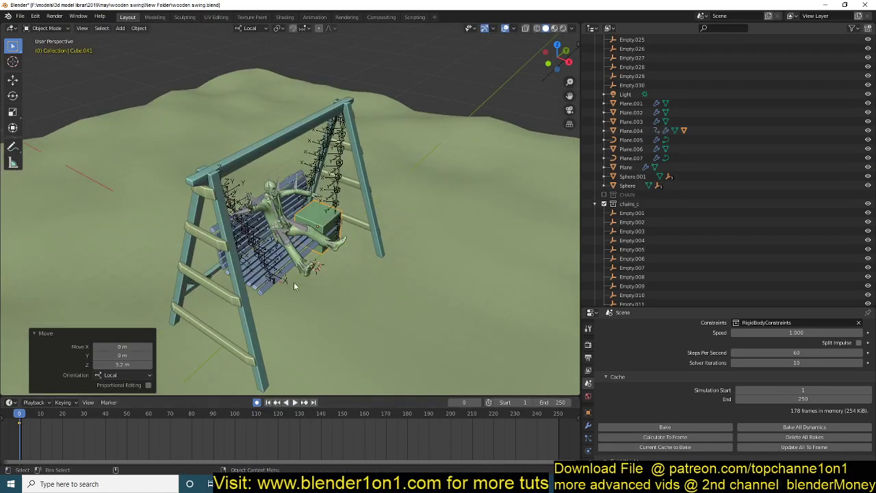
- Move the test cube about 2.35 m along its local X axis, farther out in front of the bench
key(g)
key(x)
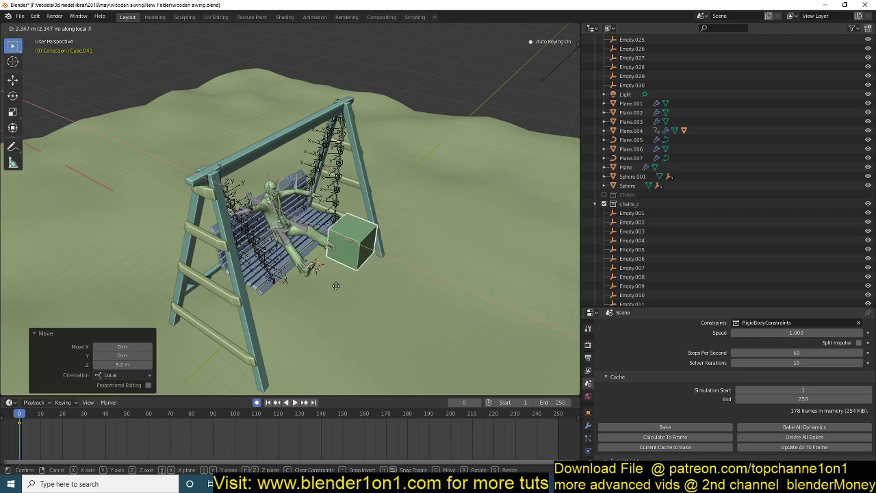
click(335, 287)
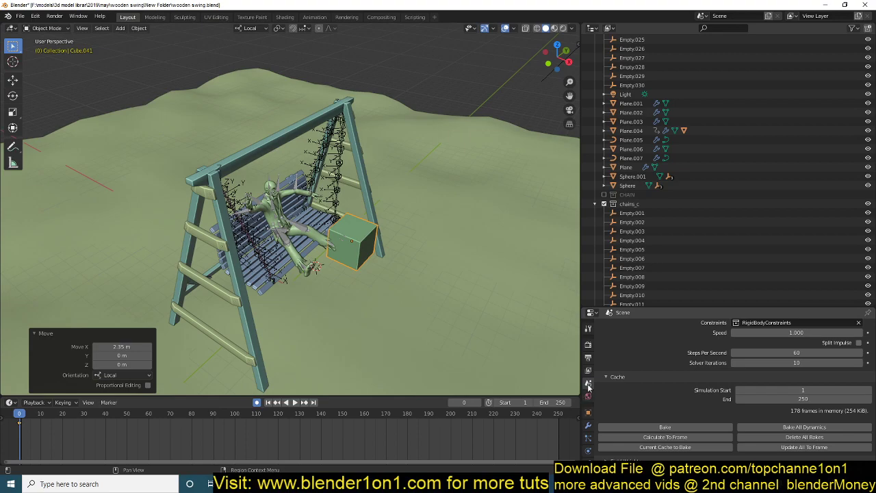
- Make the cube a passive rigid body and play the animation to test how it interacts with the swing
click(587, 450)
click(791, 370)
click(794, 405)
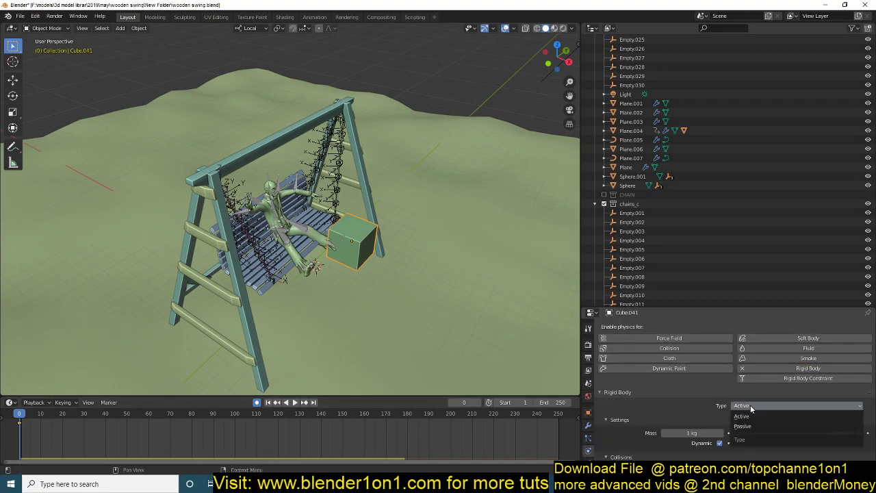
click(750, 427)
key(space)
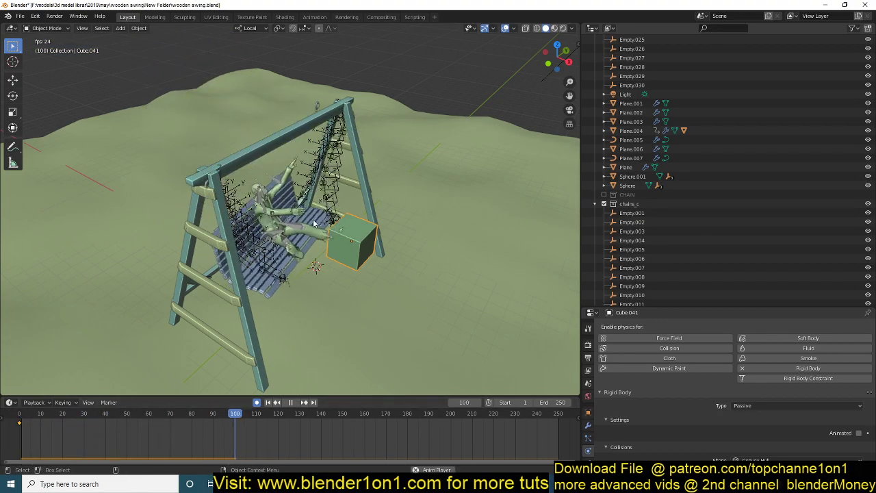
key(Escape)
- Delete the test cube
key(Delete)
middle_drag(353, 235, 280, 218)
scroll(280, 220, up, 4)
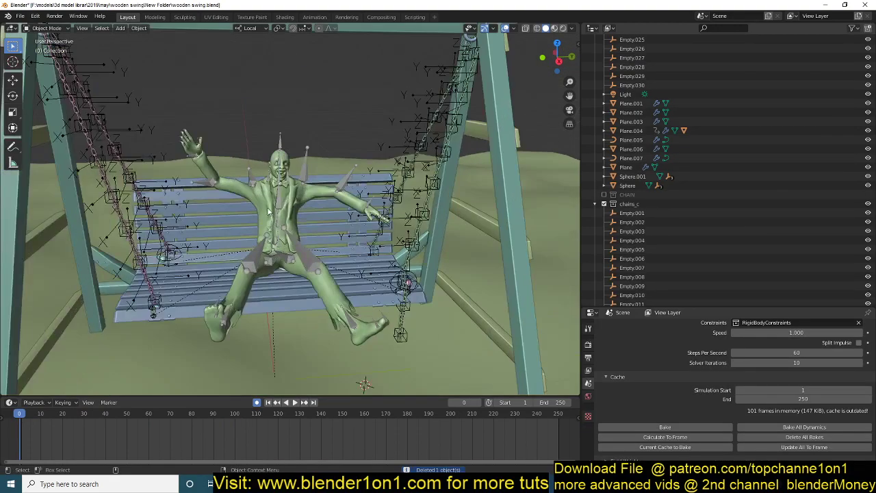
- Hide the viewport overlays and play the animation to examine the swinging bench and the seated character
click(506, 29)
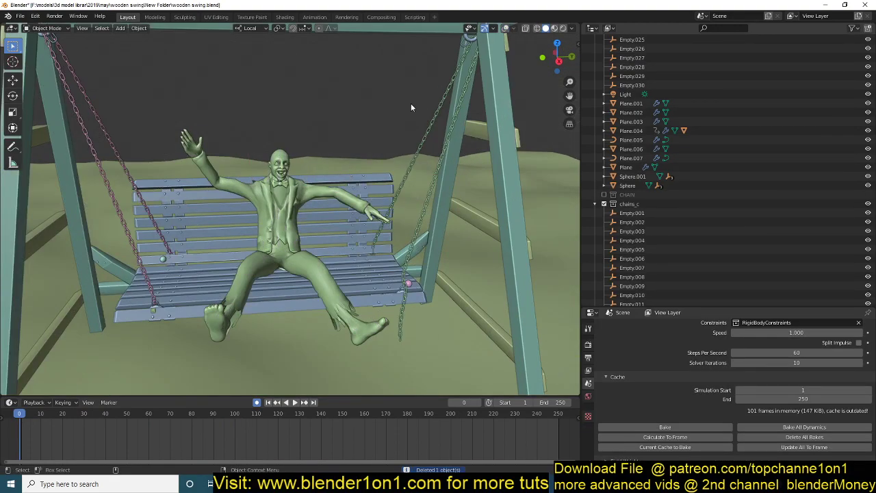
key(space)
scroll(211, 124, down, 3)
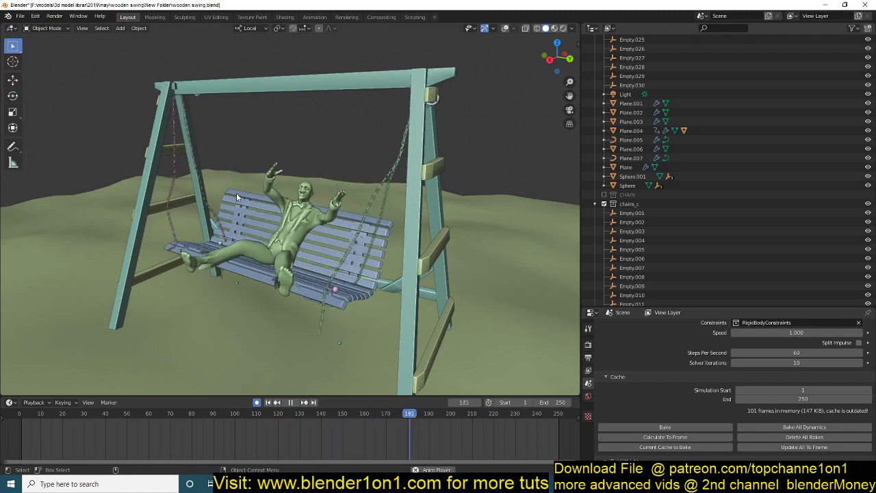
key(space)
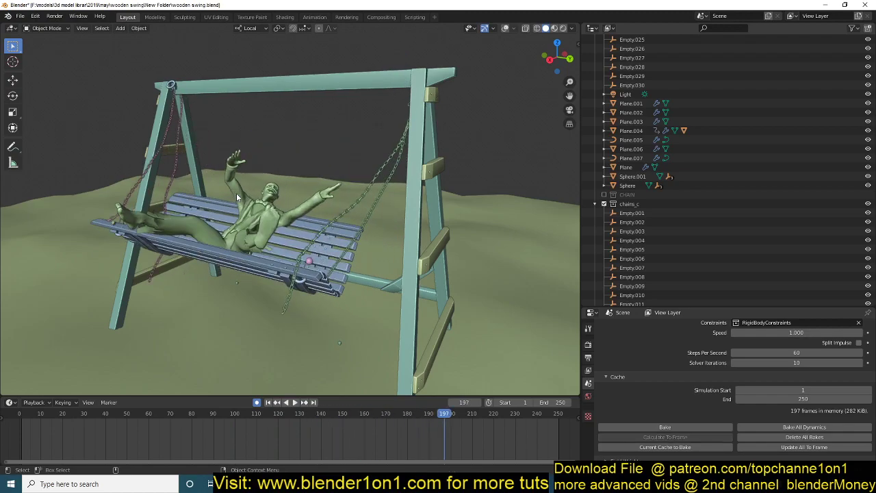
middle_drag(248, 200, 333, 290)
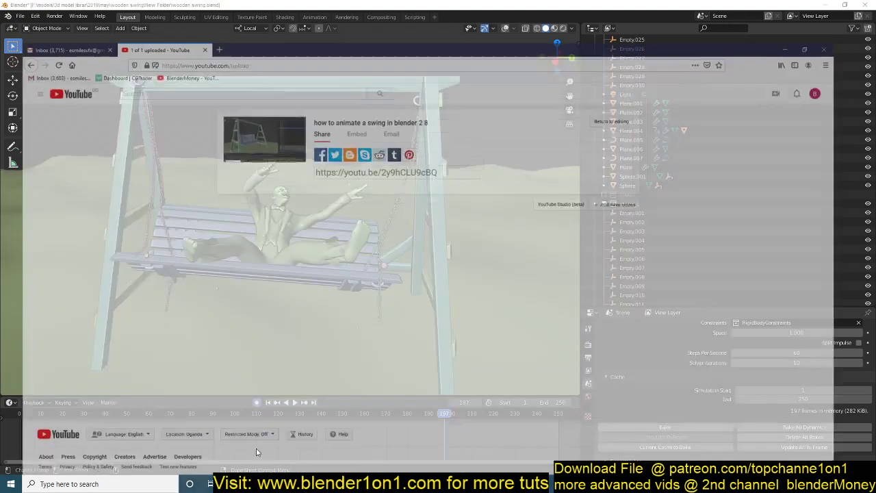
- Look at the uploaded swing animation video's page in the browser and return to Blender
click(260, 442)
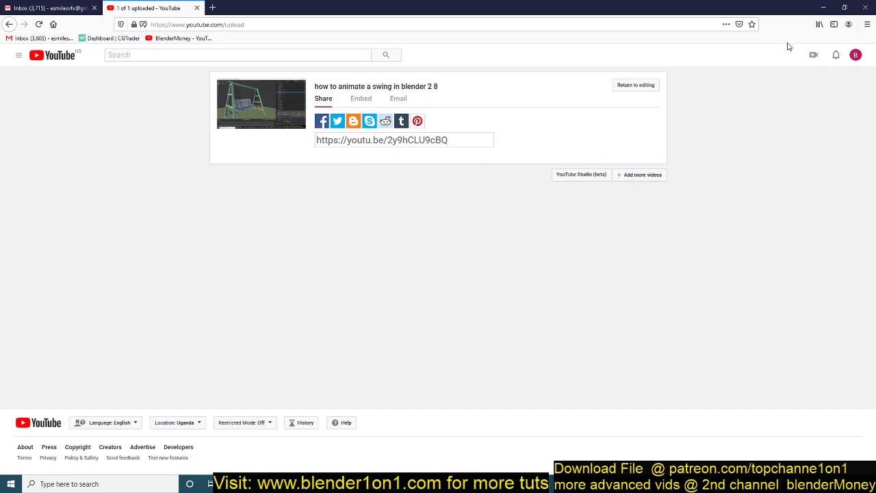
click(823, 9)
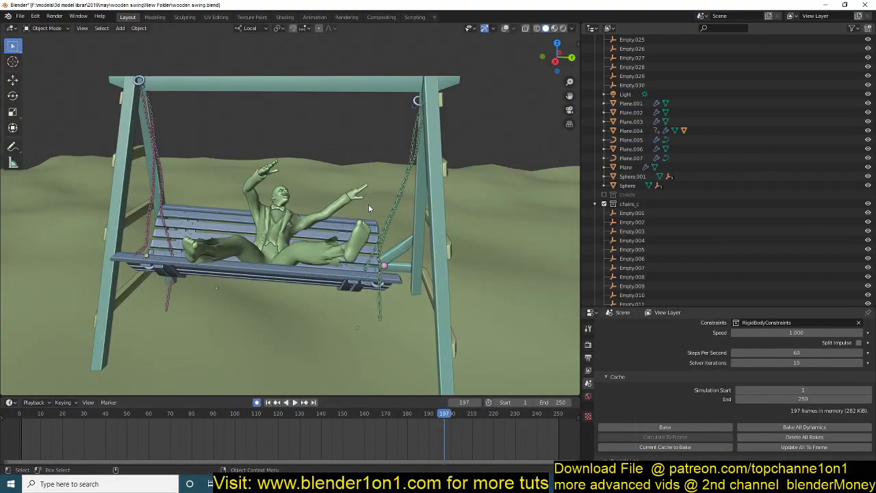
- Select the swing frame and show the viewport overlays again to examine the rigid-body chain setup
click(393, 89)
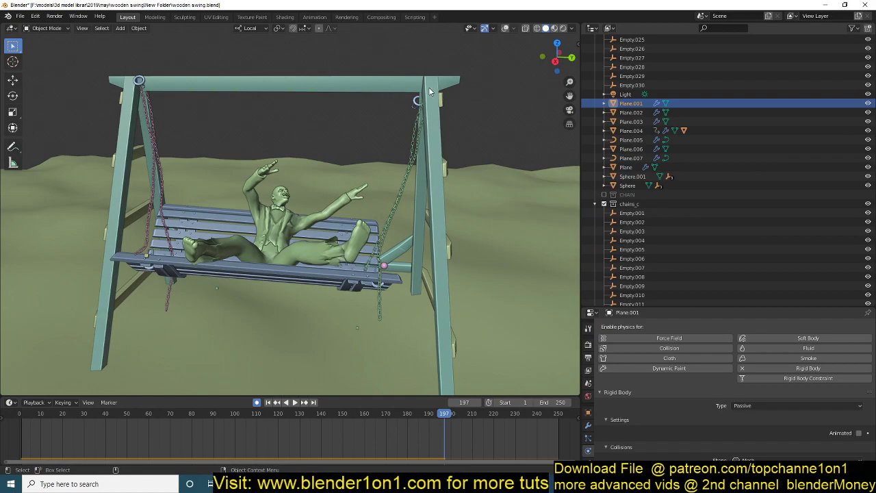
middle_drag(377, 159, 421, 150)
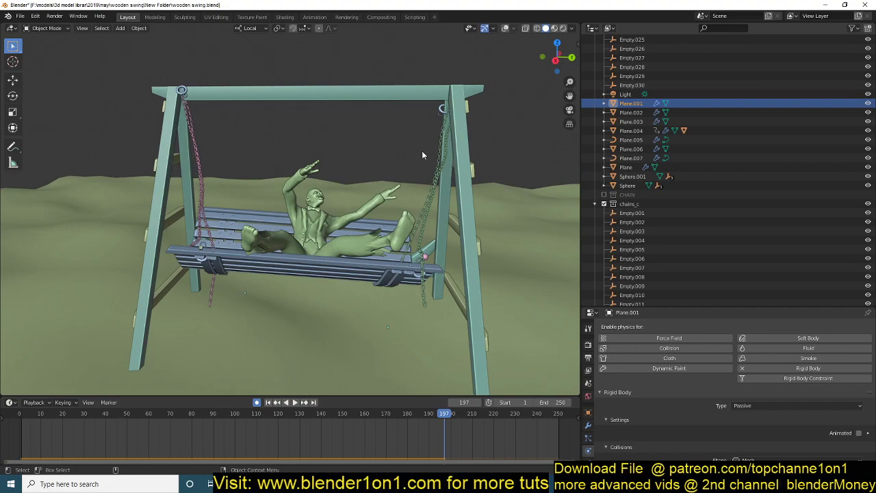
middle_drag(423, 155, 477, 79)
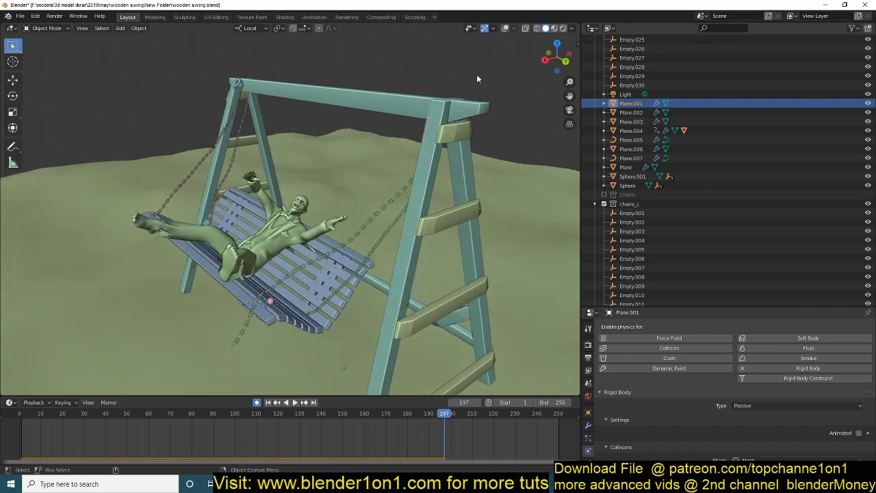
click(505, 29)
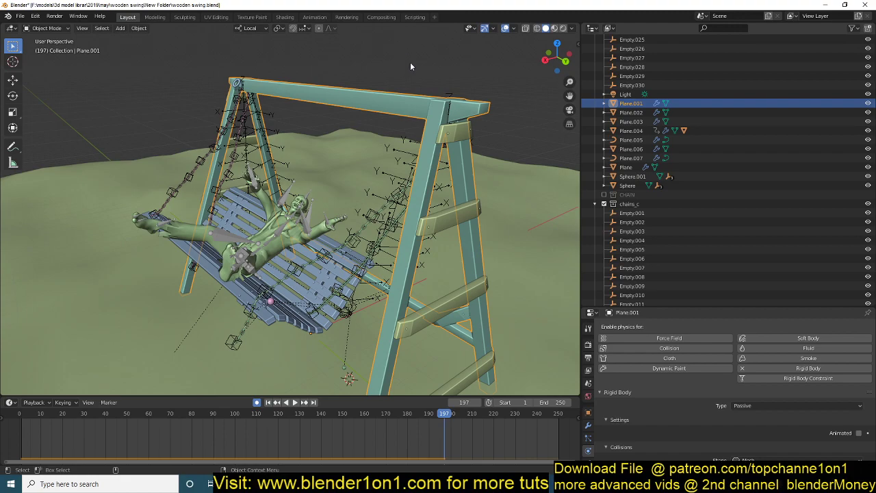
middle_drag(411, 62, 197, 89)
scroll(425, 154, up, 5)
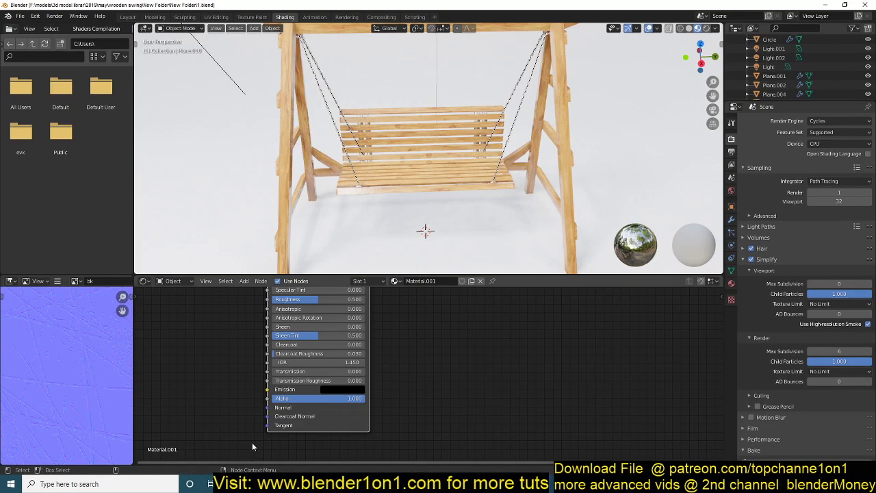
- Examine the textured wooden swing from several angles and switch to the Layout workspace
scroll(354, 148, down, 3)
middle_drag(322, 147, 566, 173)
scroll(355, 147, up, 4)
middle_drag(607, 169, 464, 165)
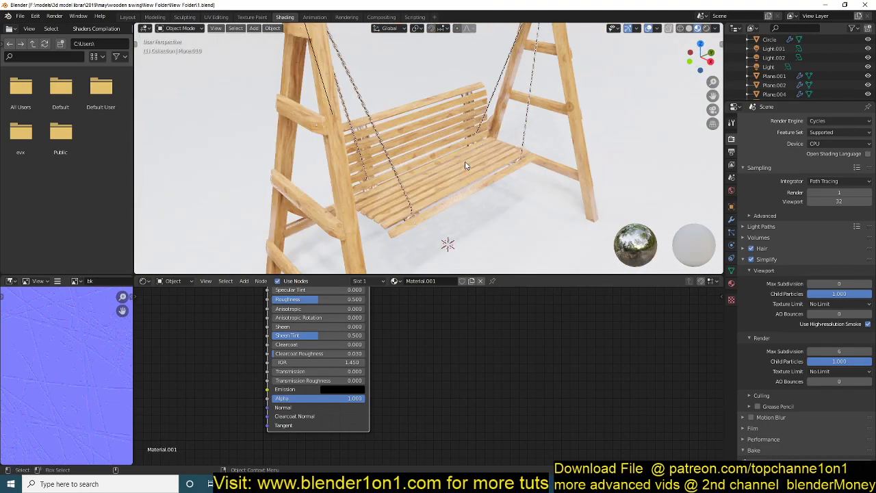
key(space)
click(123, 18)
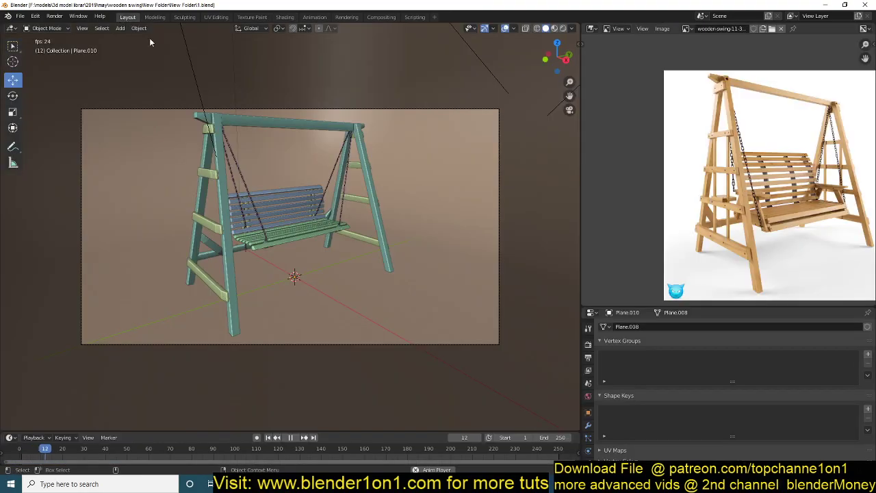
key(Escape)
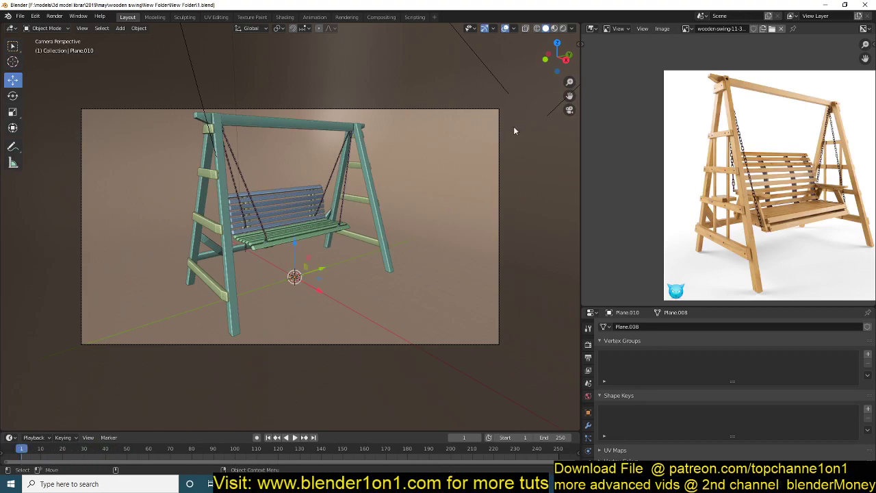
- Delete the curved backdrop plane surrounding the swing and set the viewport to solid shading
click(555, 28)
middle_drag(381, 164, 296, 157)
scroll(321, 163, up, 3)
scroll(300, 168, down, 3)
key(KP_3)
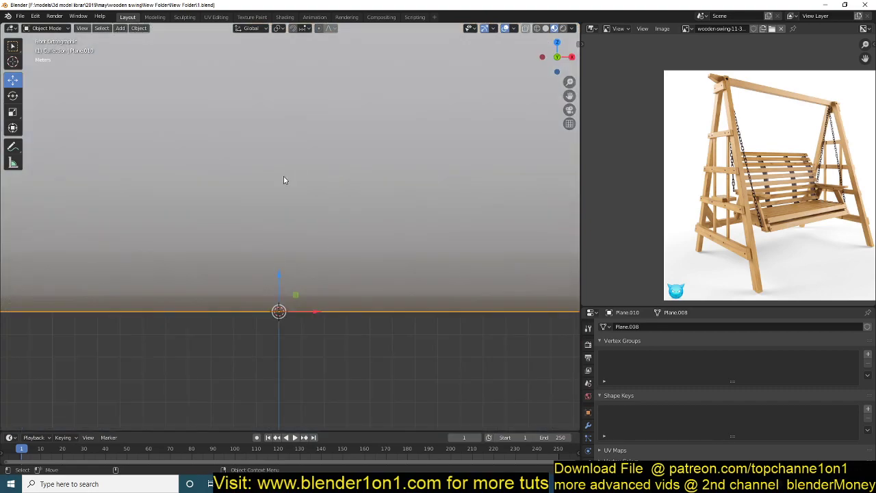
scroll(361, 205, down, 5)
key(x)
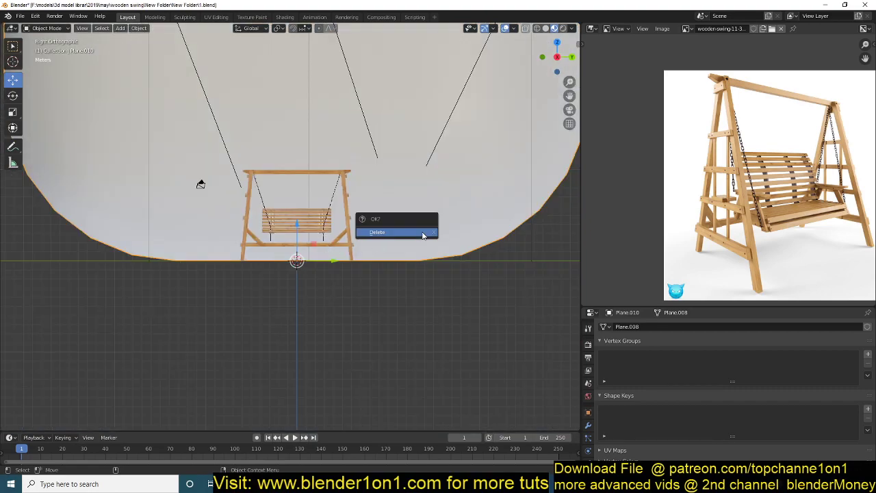
click(424, 232)
scroll(355, 227, up, 5)
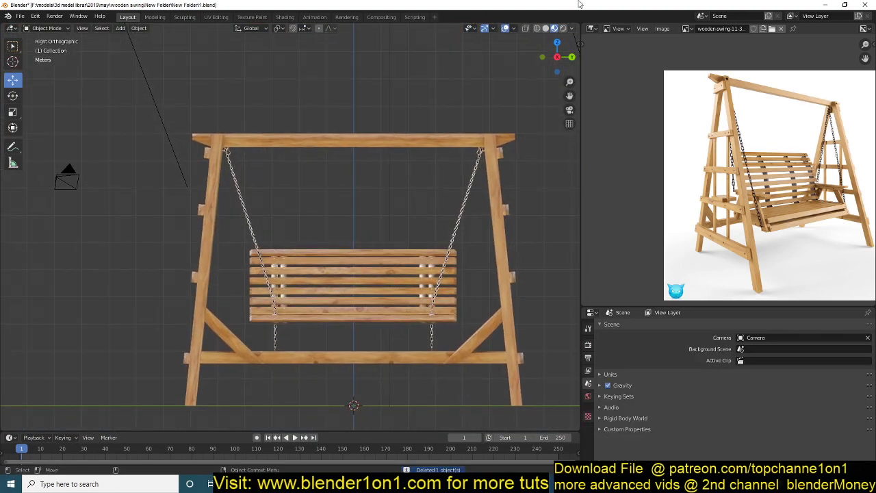
click(546, 28)
- Examine how one chain runs from the hook under the top beam to the bench, using the right orthographic view
scroll(456, 157, up, 7)
mouse_move(314, 159)
shift+middle_down()
mouse_move(368, 154)
mouse_move(317, 202)
shift+middle_up()
scroll(368, 155, down, 3)
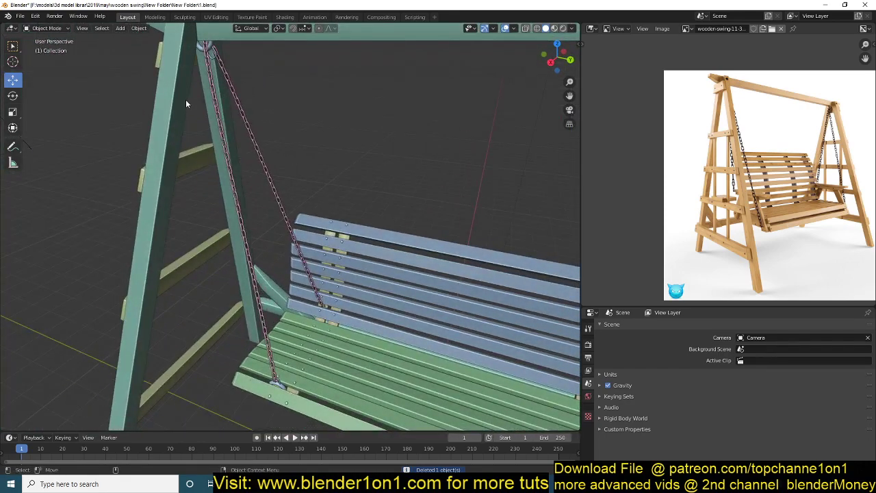
scroll(186, 104, down, 5)
scroll(308, 179, up, 4)
key(KP_1)
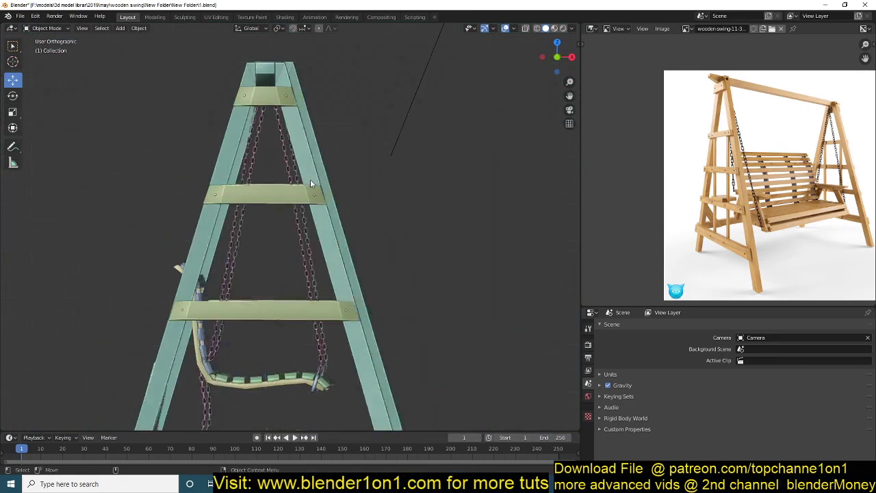
key(KP_3)
shift+middle_drag(300, 196, 308, 223)
scroll(261, 103, up, 2)
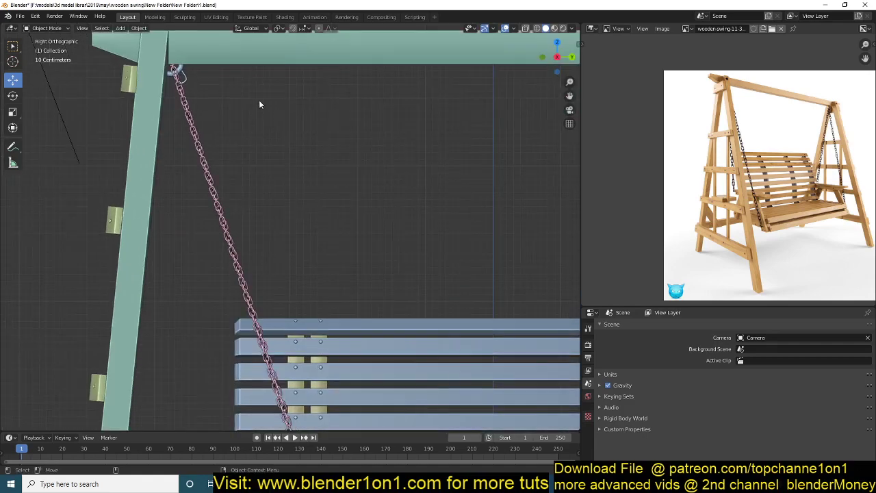
shift+middle_drag(223, 96, 271, 136)
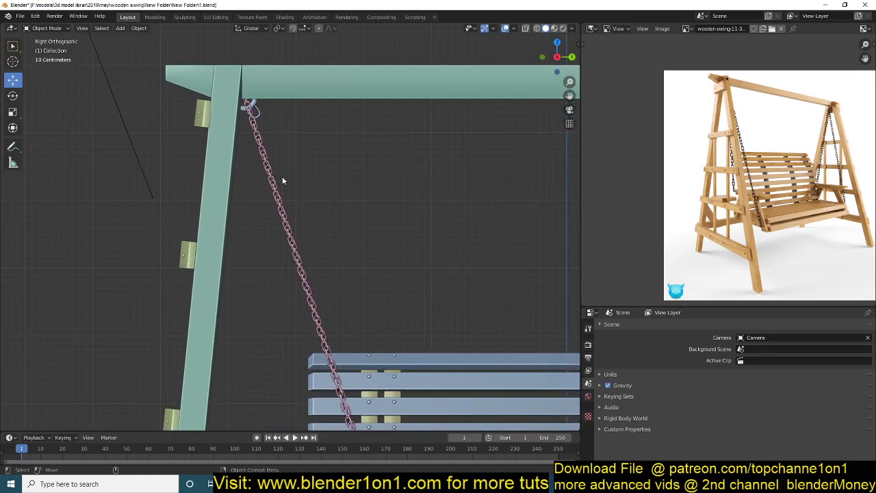
shift+middle_drag(335, 328, 295, 217)
scroll(290, 208, down, 2)
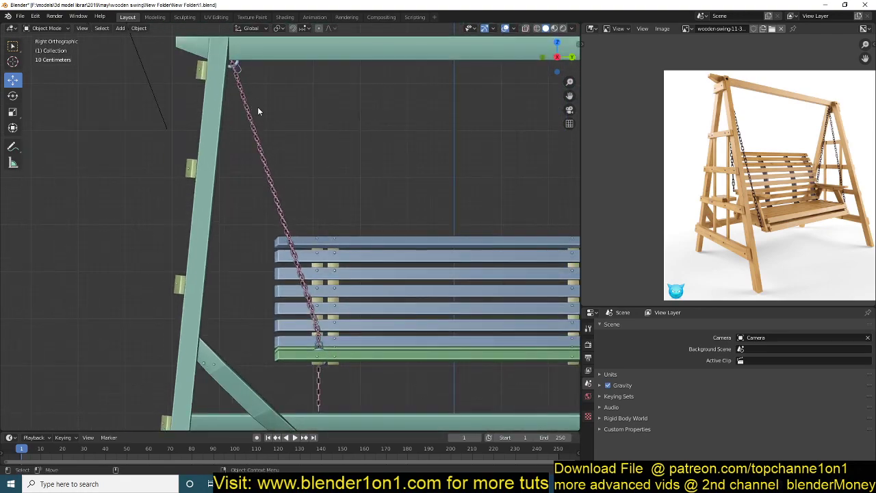
shift+middle_drag(299, 182, 313, 300)
scroll(288, 221, up, 1)
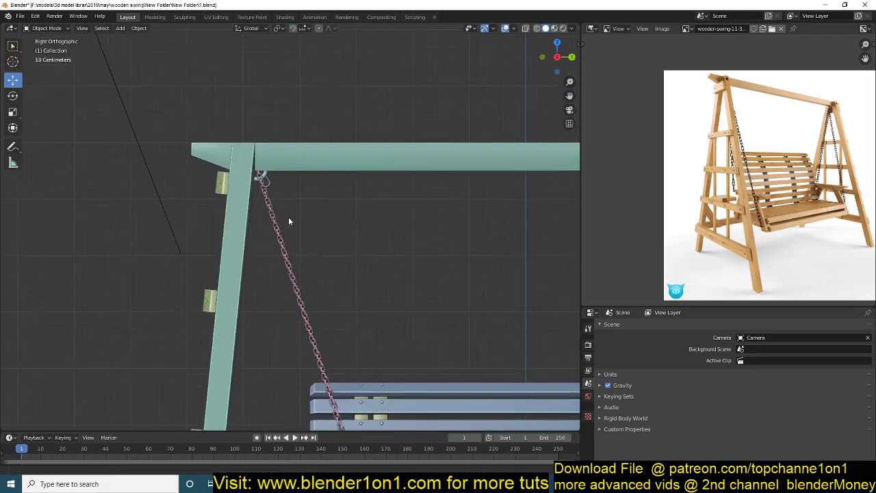
shift+middle_drag(288, 222, 388, 250)
- Add a 2 m cube in the empty space outside the upper end of the swing frame
key(shift+a)
mouse_move(109, 173)
click(167, 185)
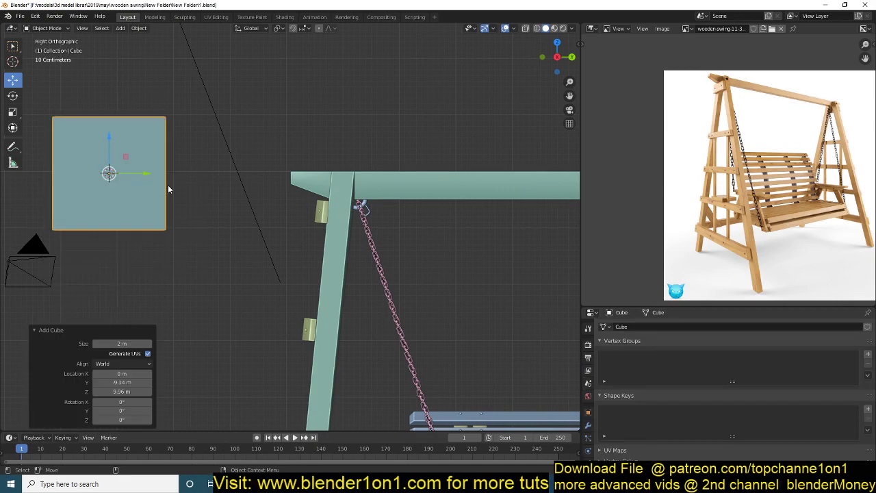
- Scale the cube by about 0.279 in X and Y only, plus a uniform scale of about 0.176, forming a slim block
key(s)
key(shift+z)
click(130, 216)
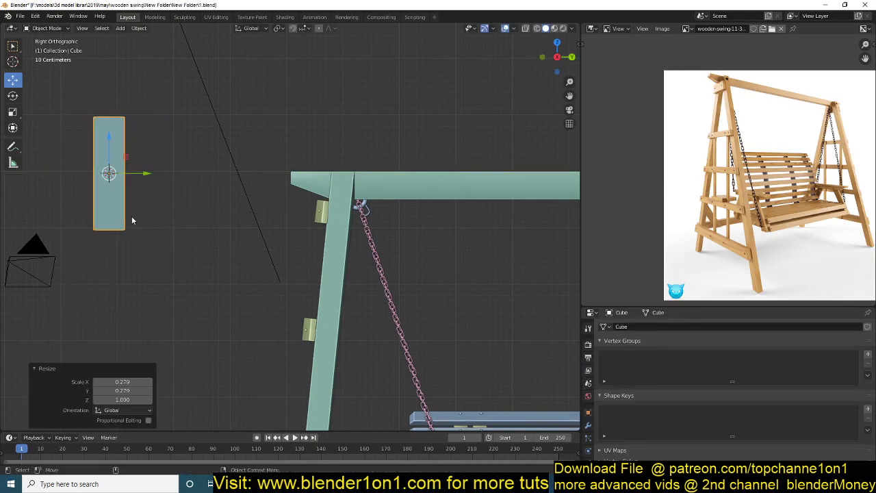
key(s)
click(125, 212)
- Move the slim block about 4.45 m in Y and -0.736 m in Z to the chain's top hook
key(g)
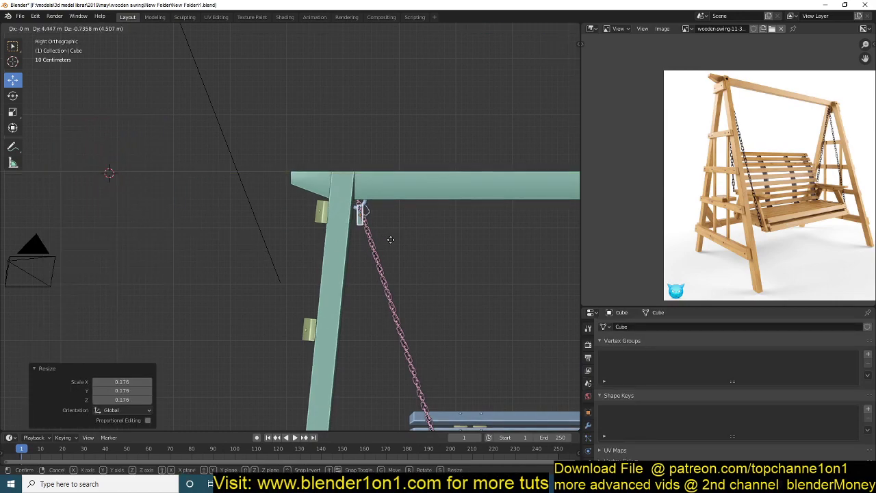
click(391, 243)
key(KP_Decimal)
middle_drag(391, 243, 269, 231)
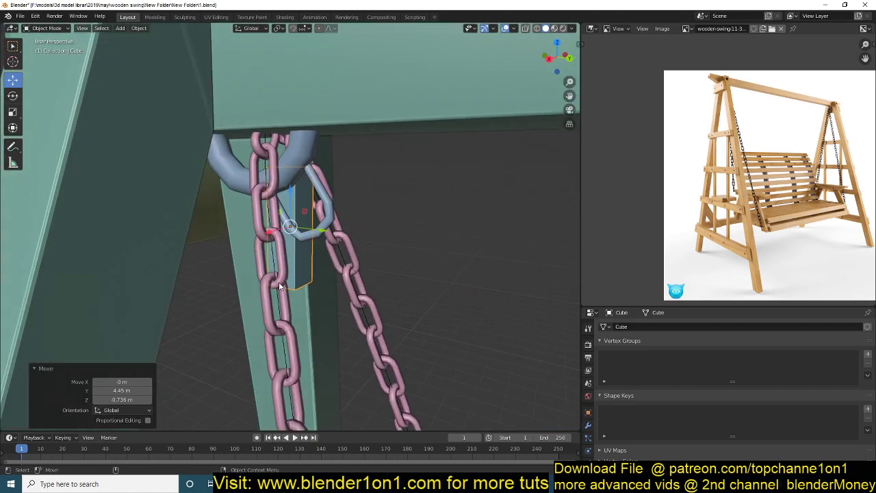
scroll(283, 270, down, 3)
- Rotate the block about -18.6° in the right view to match the chain's slant
key(KP_3)
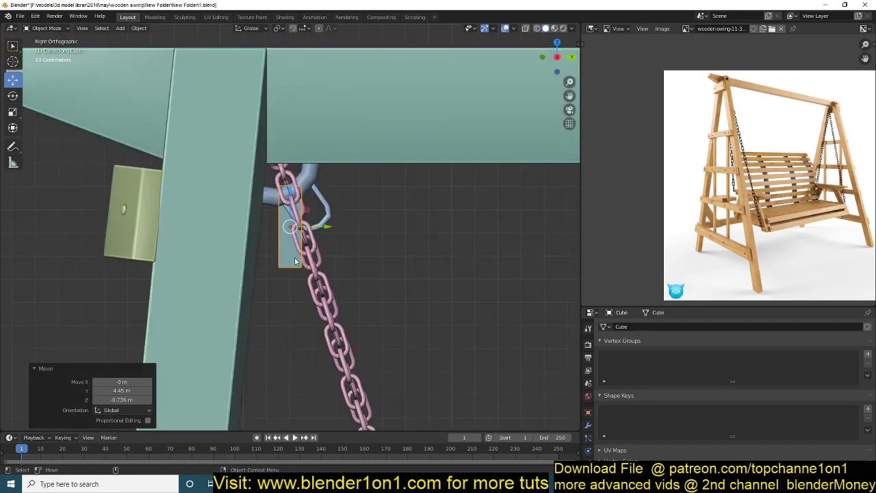
key(r)
click(363, 259)
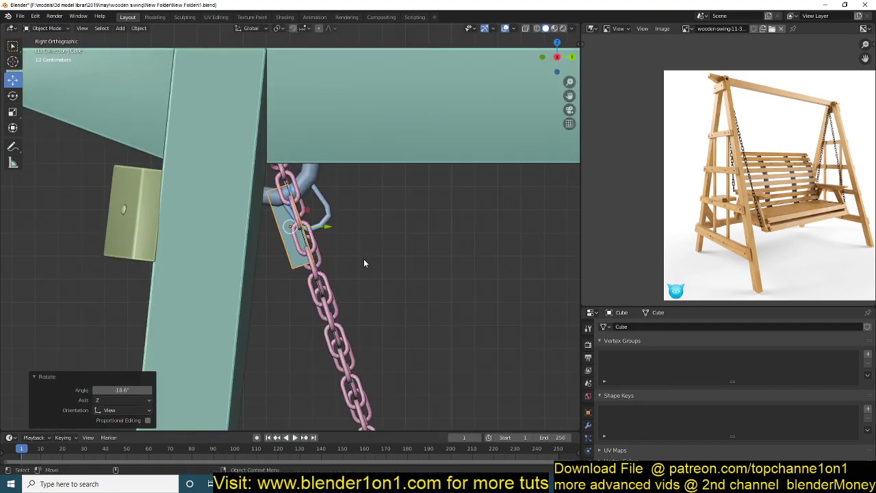
- Rotate the block about -15.2° in the front view and move it about 0.168 m in X and -0.0158 m in Z onto the chain
key(KP_1)
key(r)
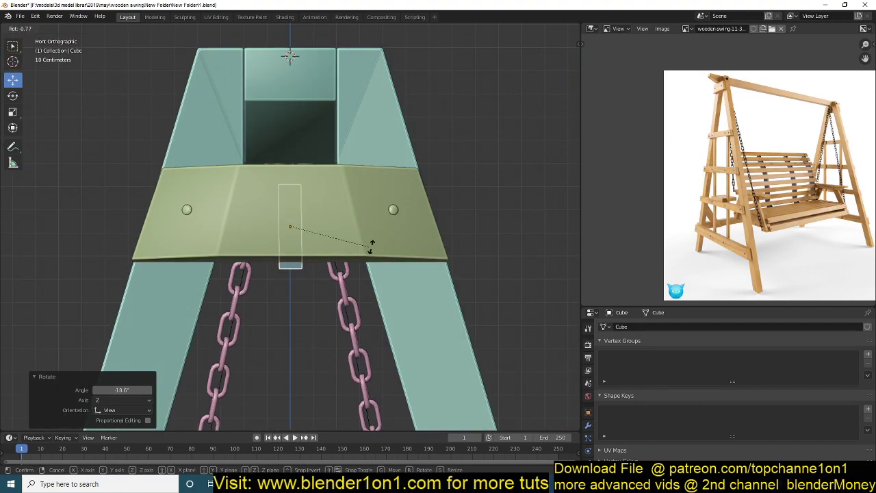
click(408, 226)
key(g)
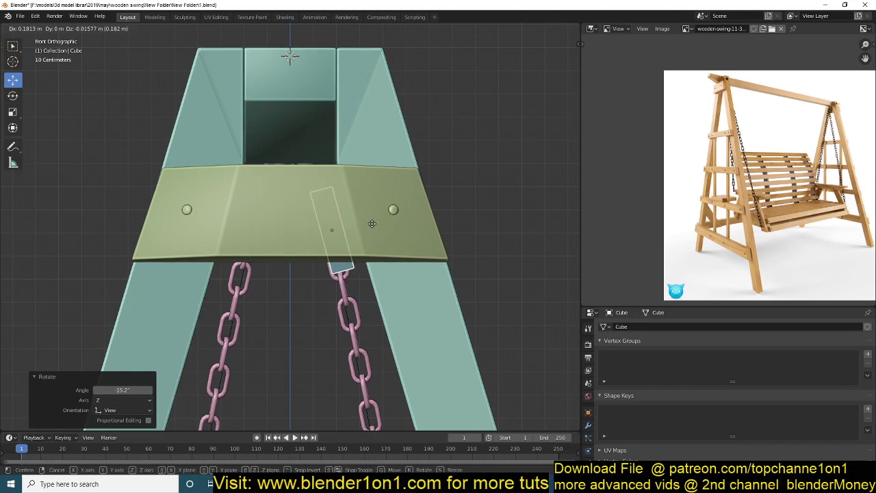
click(371, 223)
- Shift the block about 0.0256 m in Y and 0.0118 m in Z in the right view, and apply its scale
key(KP_3)
key(g)
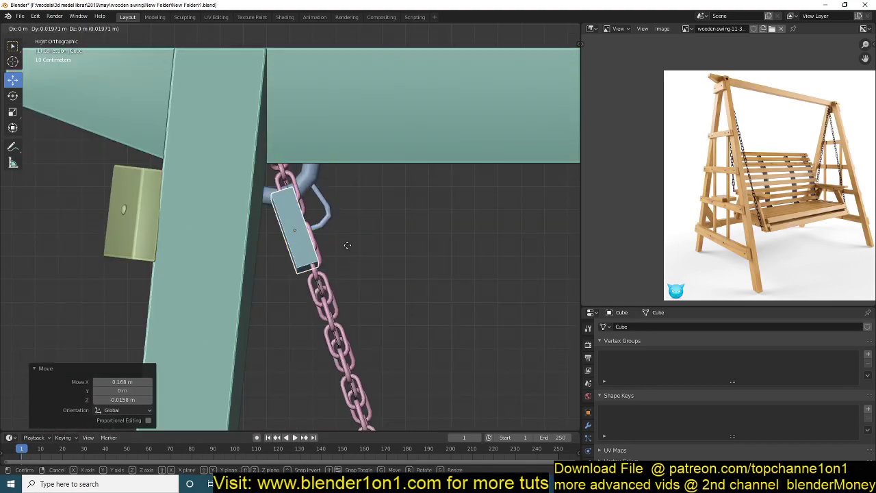
click(348, 242)
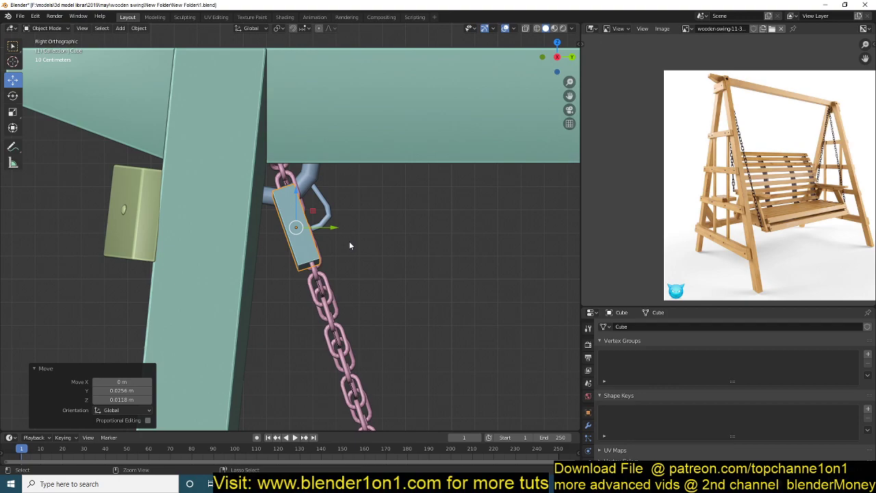
key(ctrl+a)
click(343, 259)
middle_drag(347, 233, 310, 239)
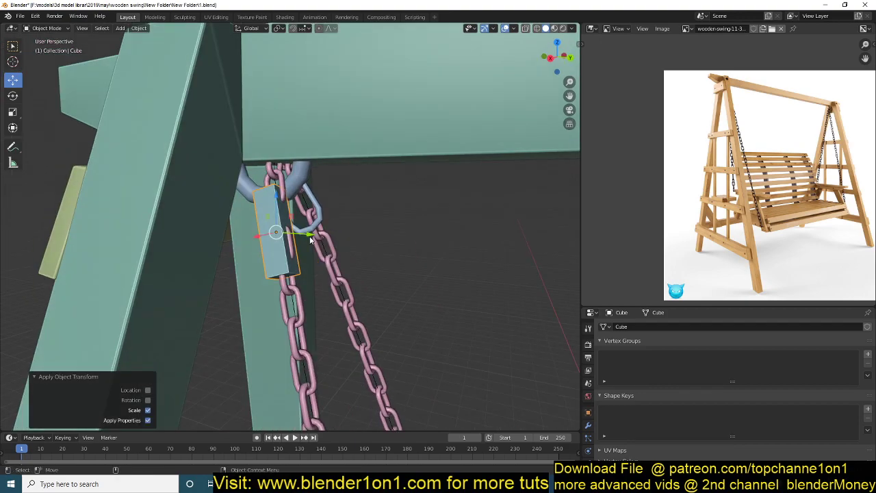
- Move the block about 0.0296 m in Y and 0.00591 m in Z to center it over the top chain links
key(KP_1)
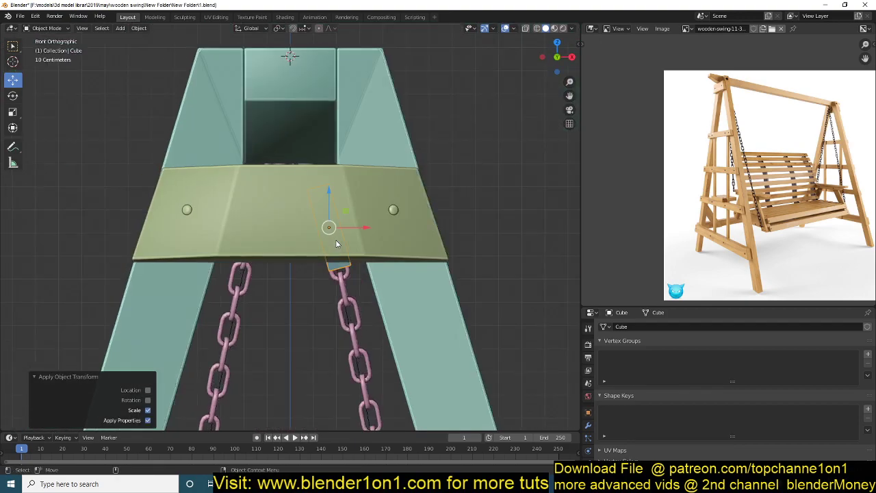
key(KP_3)
key(g)
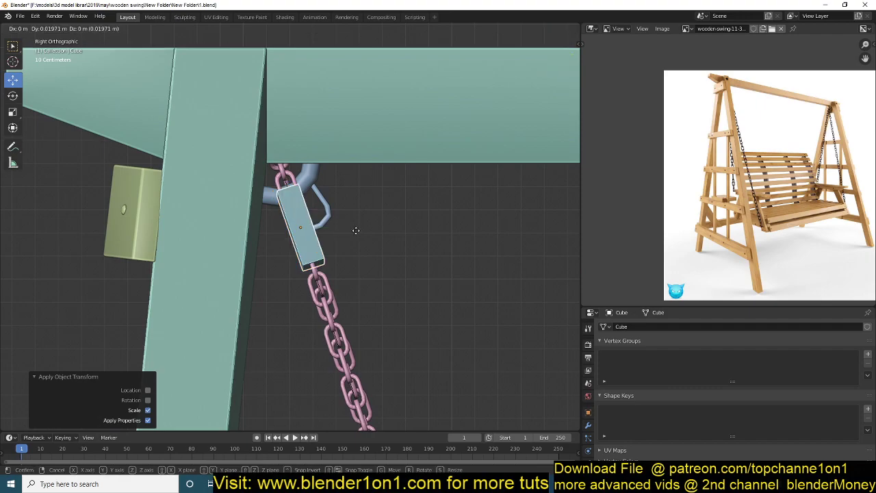
click(356, 230)
middle_drag(356, 230, 224, 251)
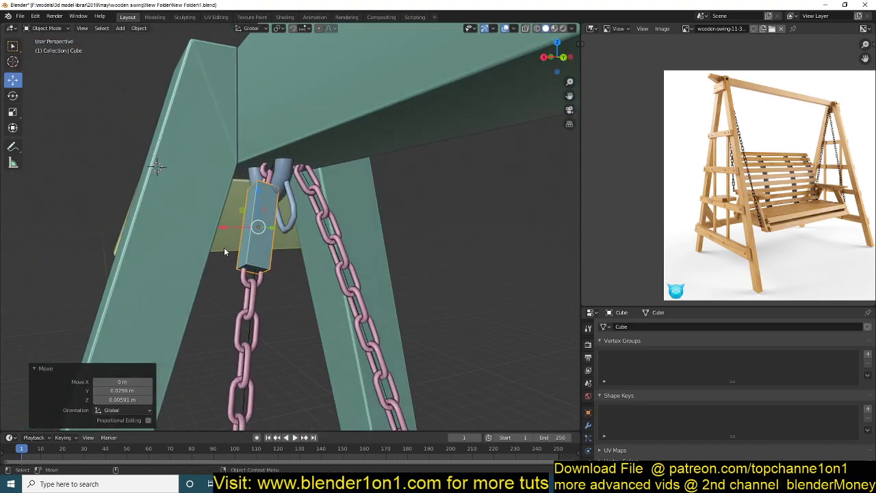
scroll(225, 250, up, 1)
key(KP_1)
key(KP_3)
shift+middle_drag(297, 269, 265, 217)
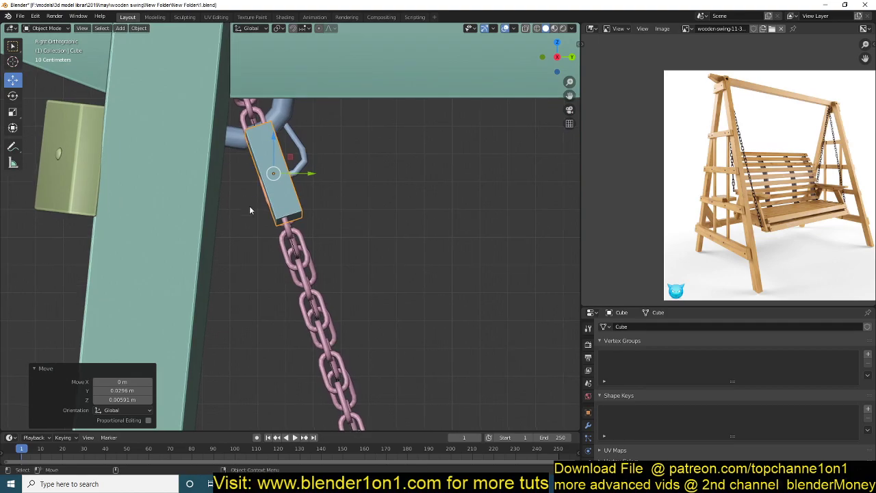
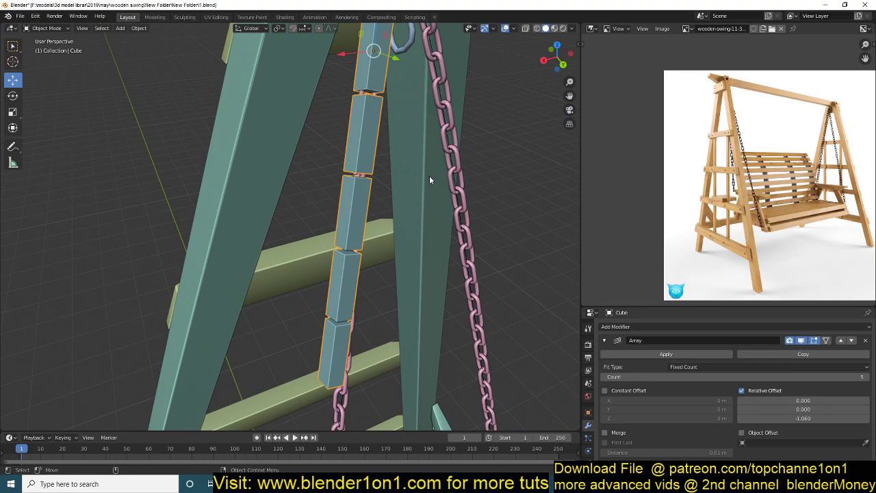
- Increase the block's Array modifier count to 18 so the row spans the chain down to the seat
scroll(438, 183, down, 5)
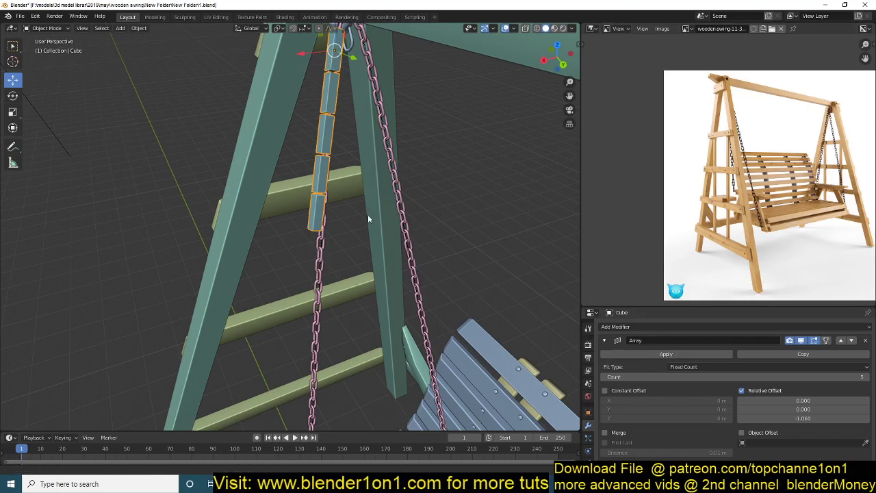
shift+middle_drag(366, 276, 374, 203)
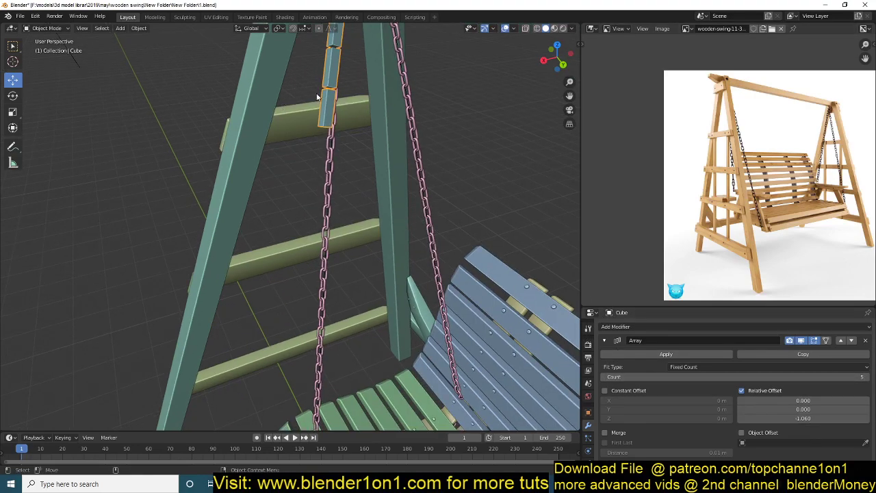
click(868, 377)
click(868, 377)
drag(759, 377, 822, 377)
key(KP_1)
key(KP_3)
click(867, 377)
click(868, 377)
click(867, 377)
click(867, 377)
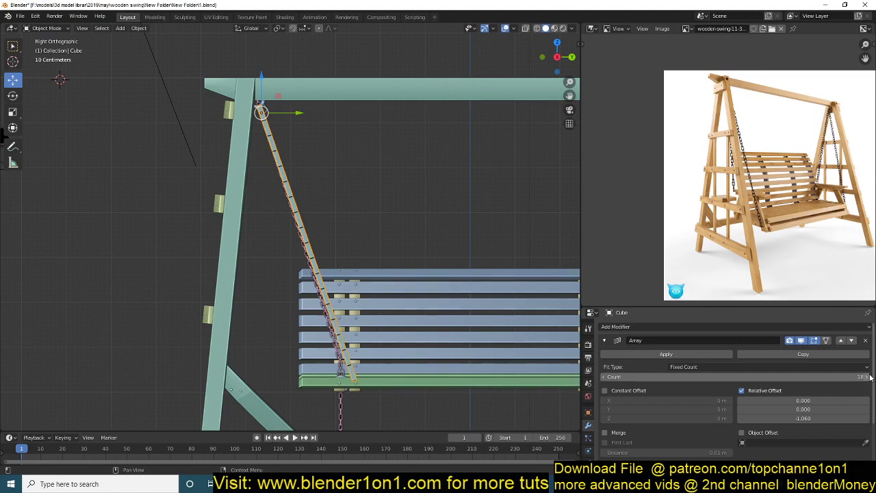
middle_drag(359, 278, 272, 312)
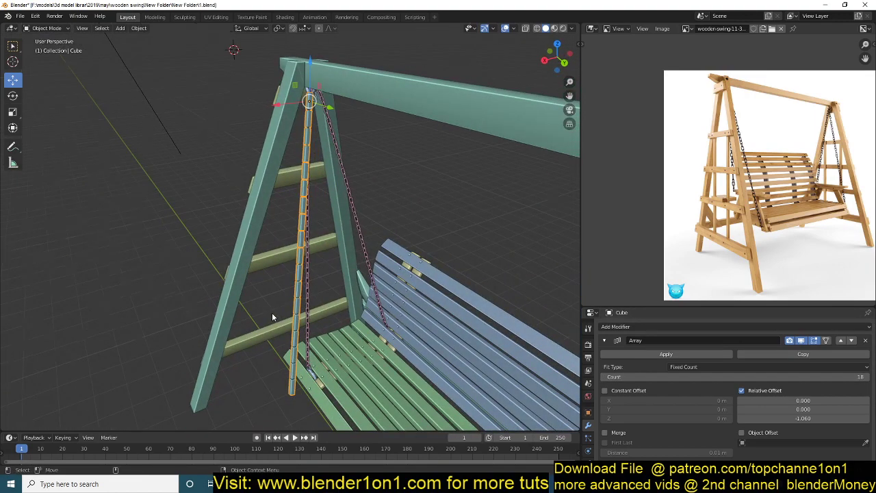
- Rotate the block row about 4.23° in the front view to follow the chain, and fine-tune it by about -0.148°
key(KP_3)
key(KP_1)
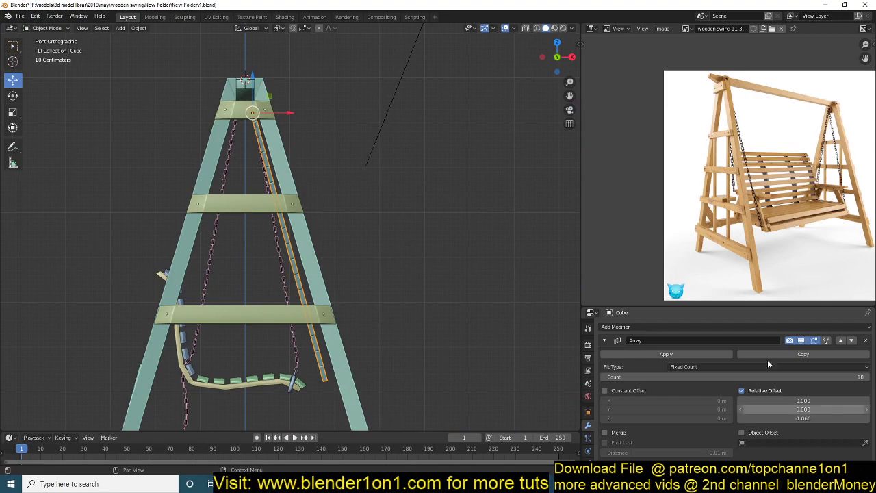
key(r)
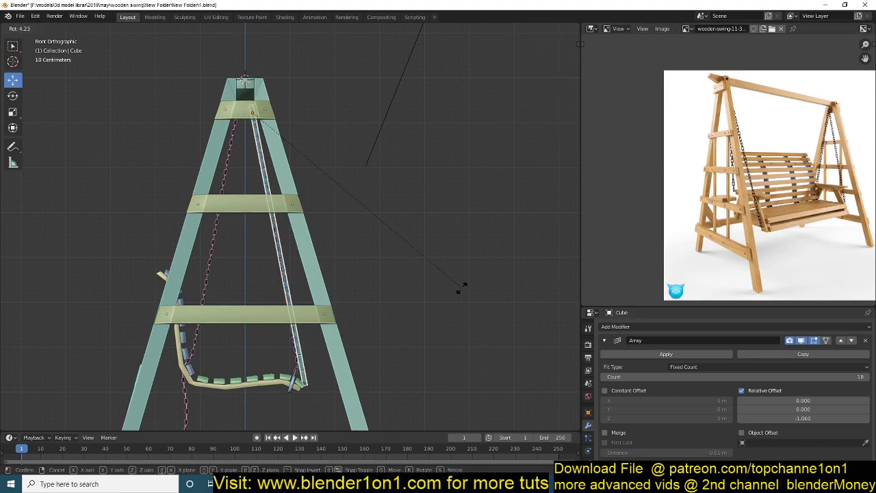
click(460, 288)
key(r)
click(460, 289)
middle_drag(247, 139, 398, 302)
scroll(450, 336, down, 2)
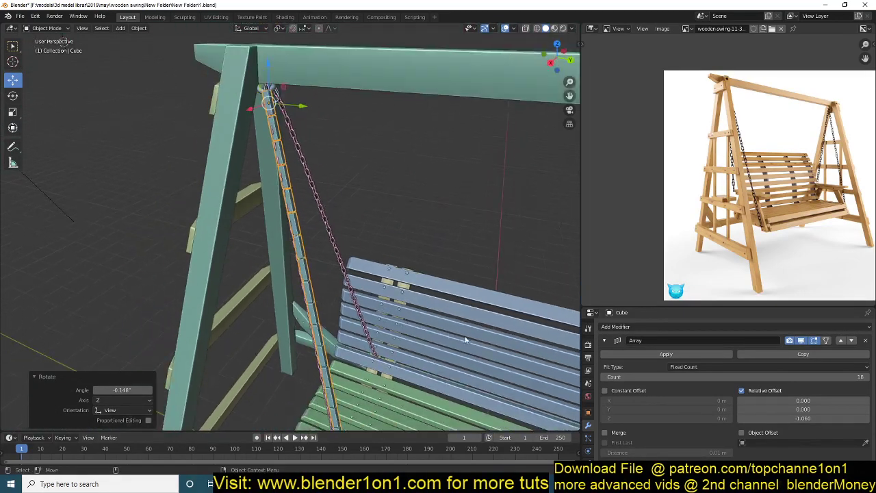
- Apply the Array modifier to the block row, and show the Outliner in place of the reference image
middle_drag(321, 304, 383, 308)
click(641, 352)
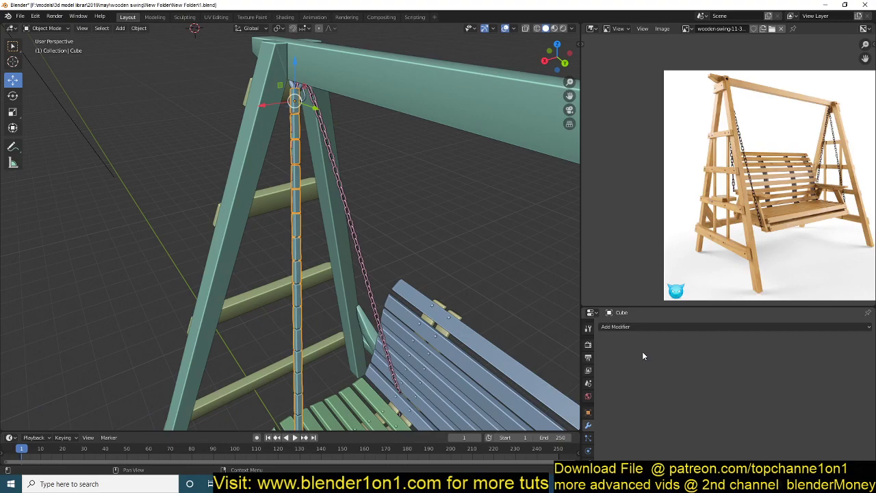
click(592, 28)
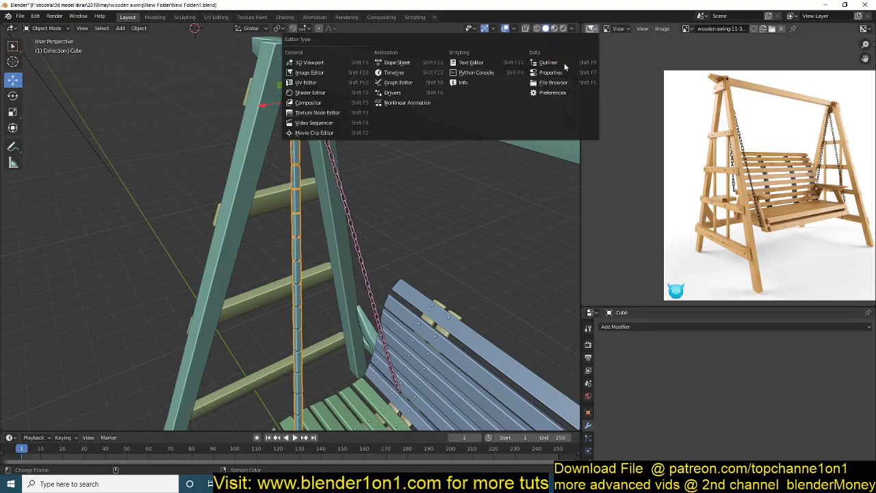
click(548, 62)
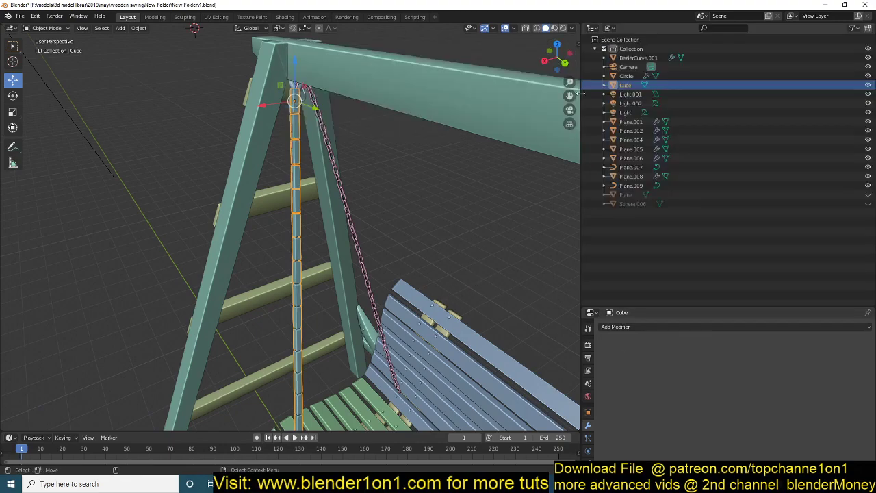
- Move the block row into a new collection named "chain helper"
scroll(291, 132, up, 2)
middle_drag(298, 105, 342, 113)
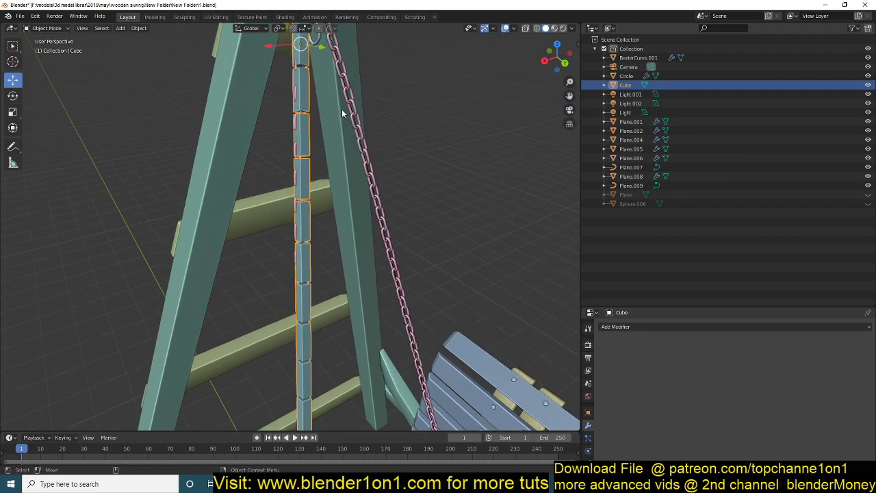
key(m)
click(273, 167)
click(291, 159)
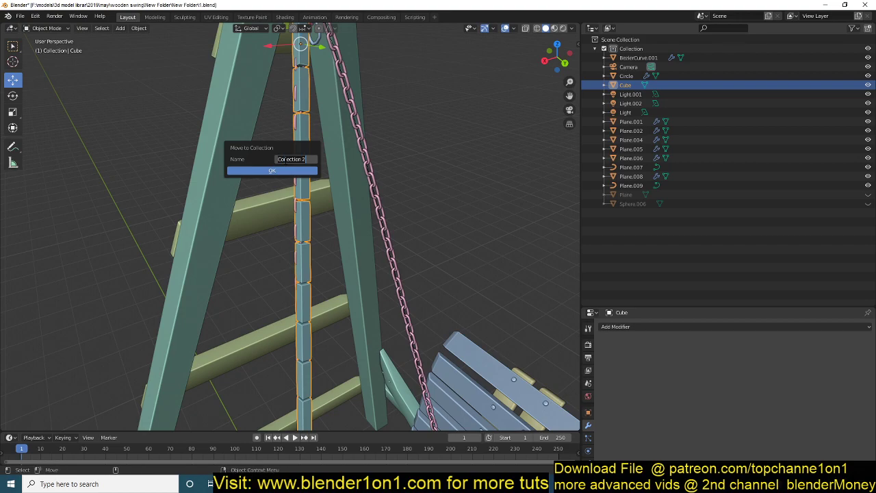
text(chain helper)
key(Return)
click(260, 168)
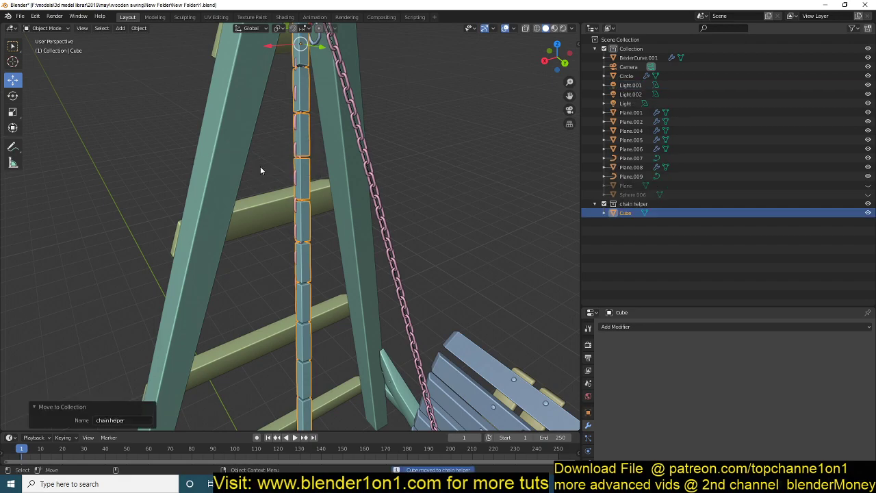
- Separate the block row's mesh by loose parts into individual objects and return to Object Mode
key(Tab)
key(Tab)
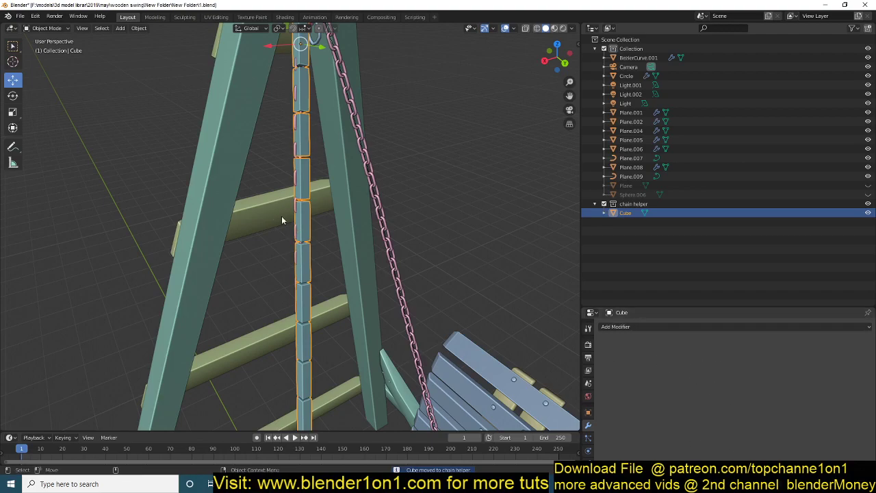
key(Tab)
key(p)
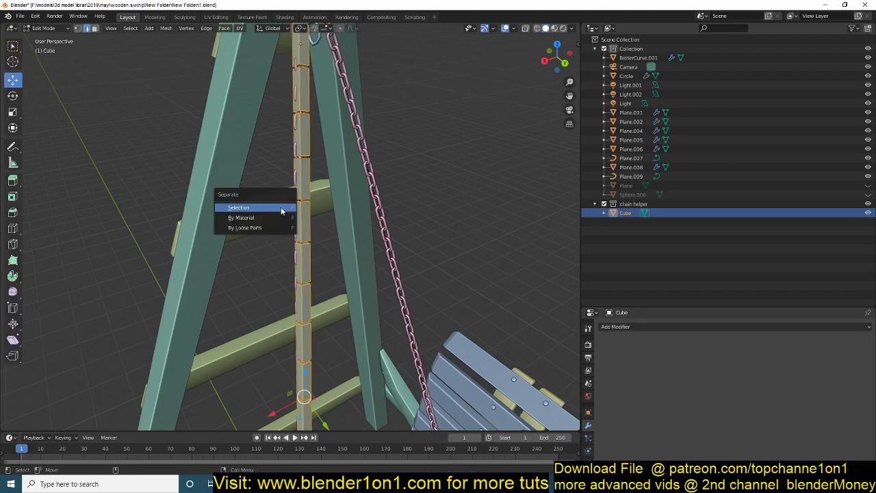
click(272, 229)
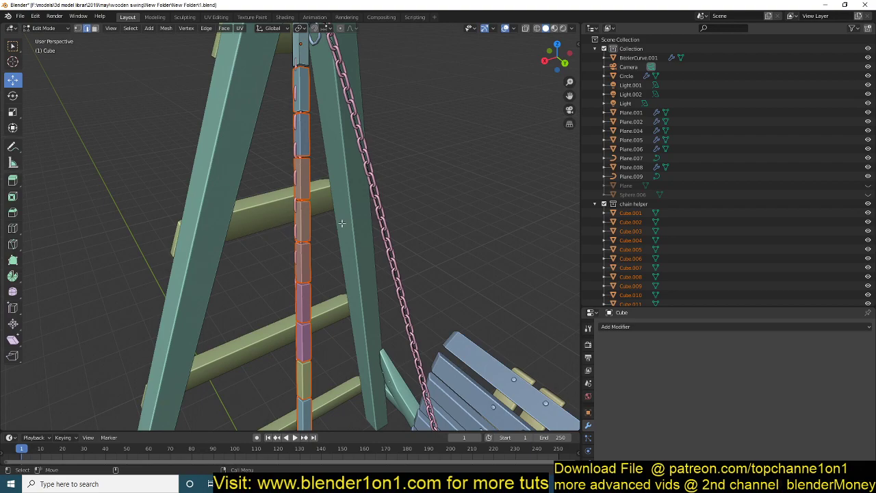
scroll(323, 235, down, 6)
shift+middle_drag(323, 235, 341, 219)
key(Tab)
- Set the origin of every separated block to its own geometry
scroll(324, 190, up, 4)
shift+middle_drag(317, 282, 291, 284)
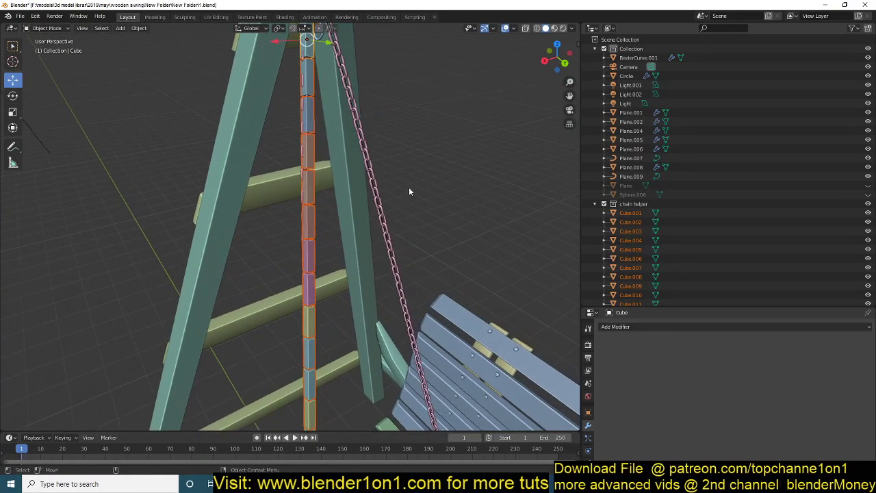
middle_drag(316, 104, 296, 101)
middle_drag(316, 188, 284, 181)
right_click(315, 143)
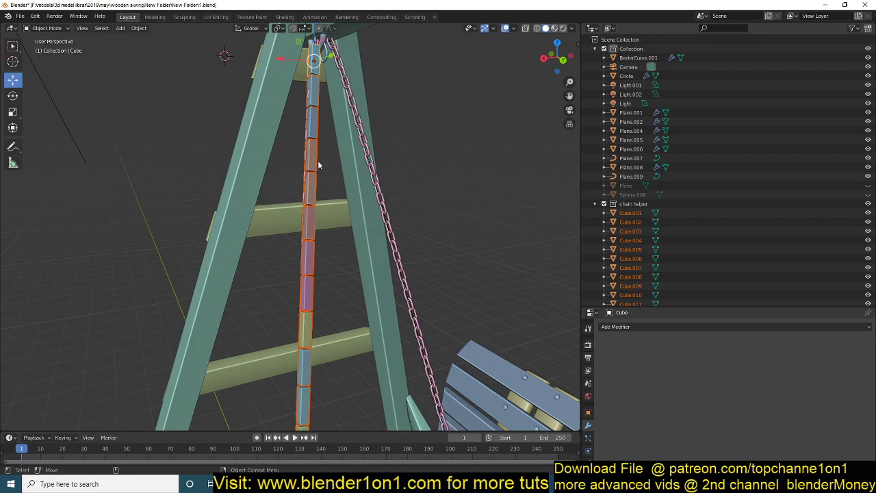
middle_drag(318, 165, 355, 172)
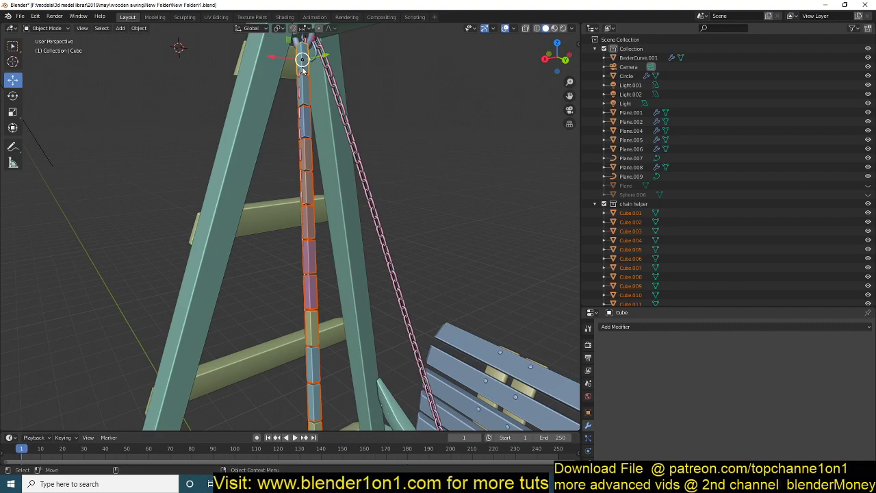
right_click(311, 134)
mouse_move(312, 135)
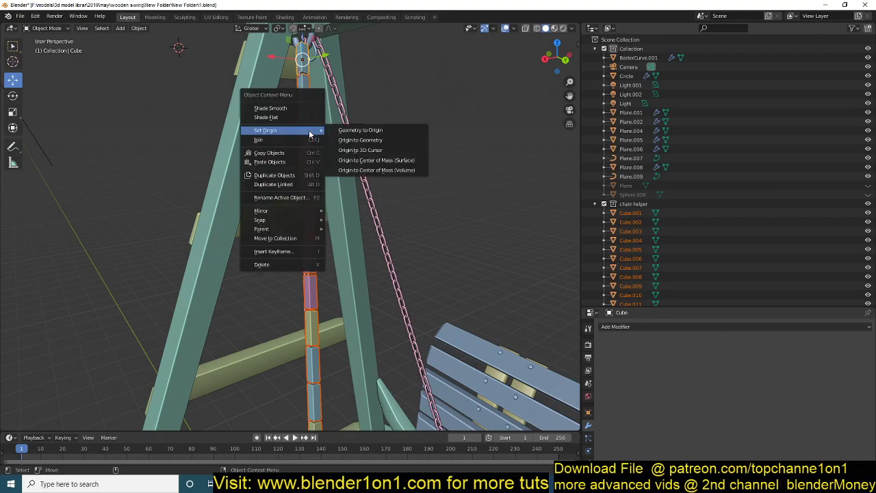
click(361, 141)
middle_drag(410, 260, 338, 274)
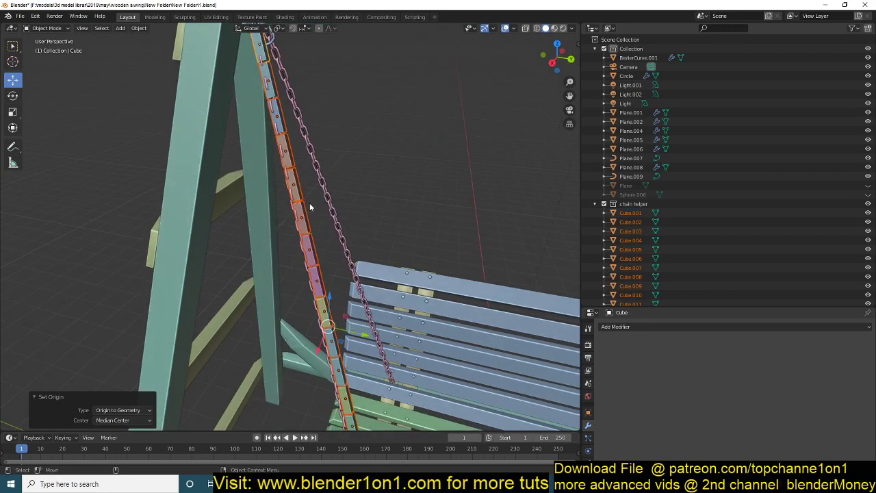
middle_drag(310, 207, 303, 188)
middle_drag(247, 188, 686, 378)
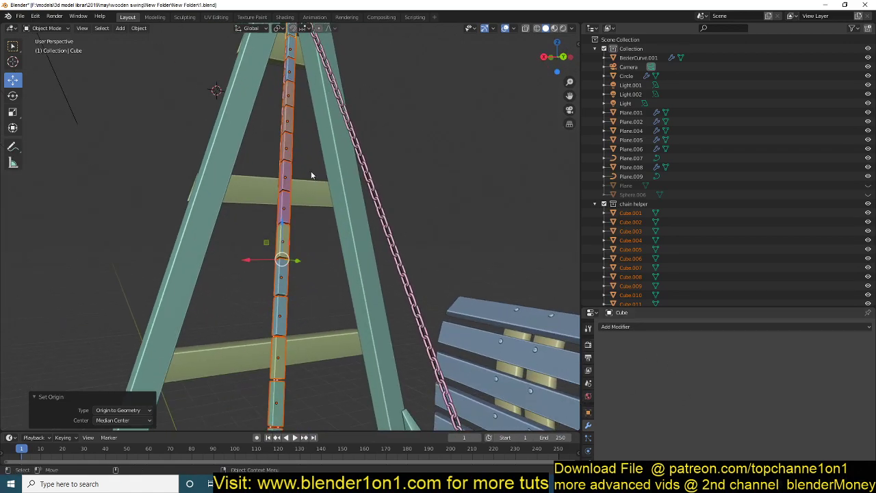
middle_drag(287, 153, 229, 120)
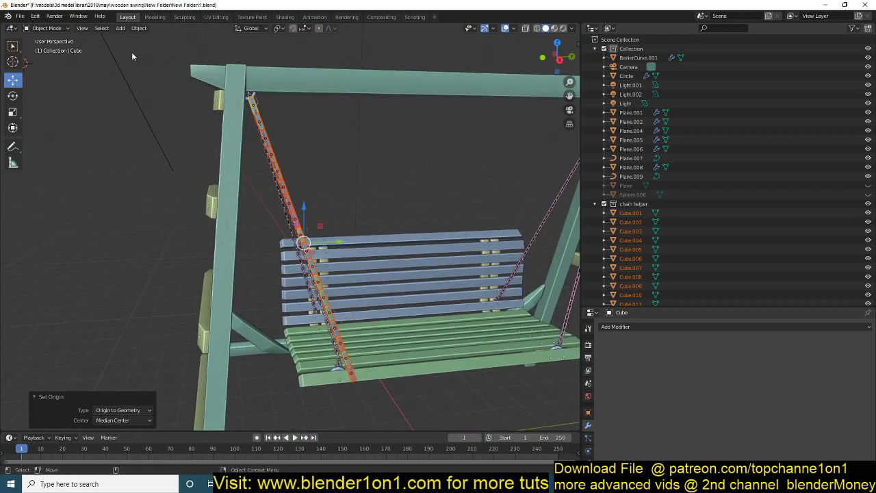
- Look up the Rigid Body commands for the selected chain blocks
click(139, 28)
mouse_move(187, 269)
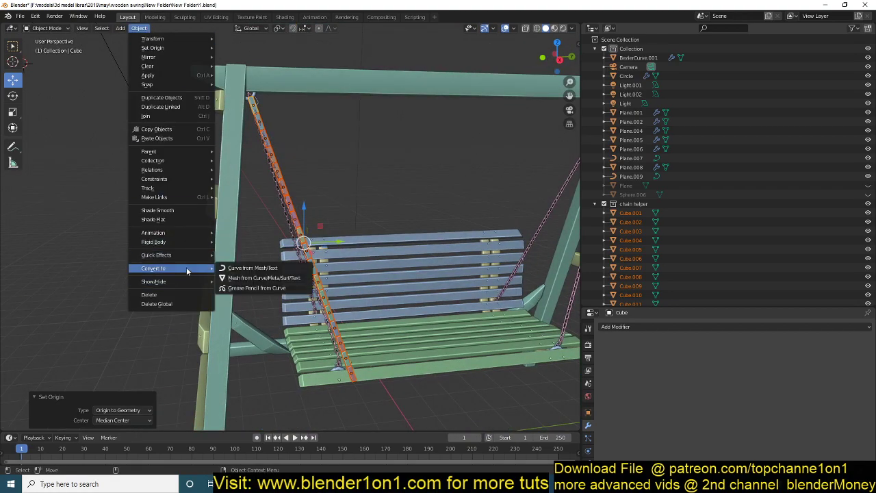
mouse_move(162, 243)
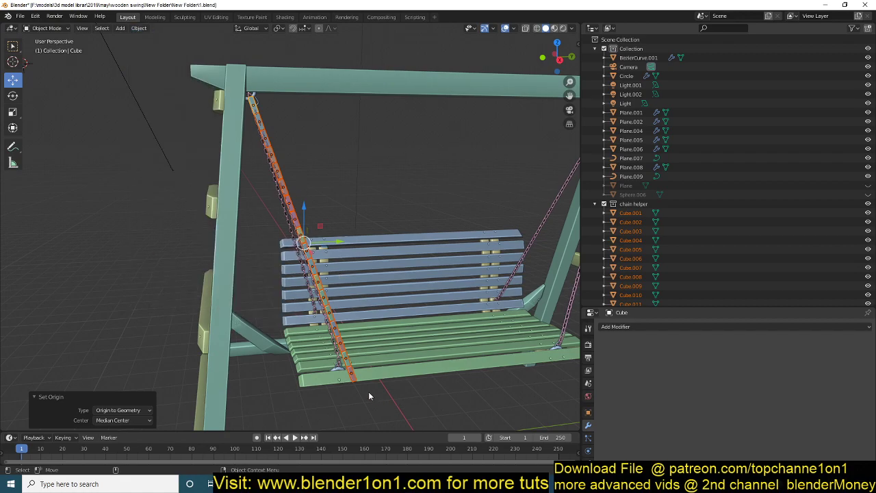
- Add active rigid bodies to the selected chain blocks and play the simulation to test them
click(145, 29)
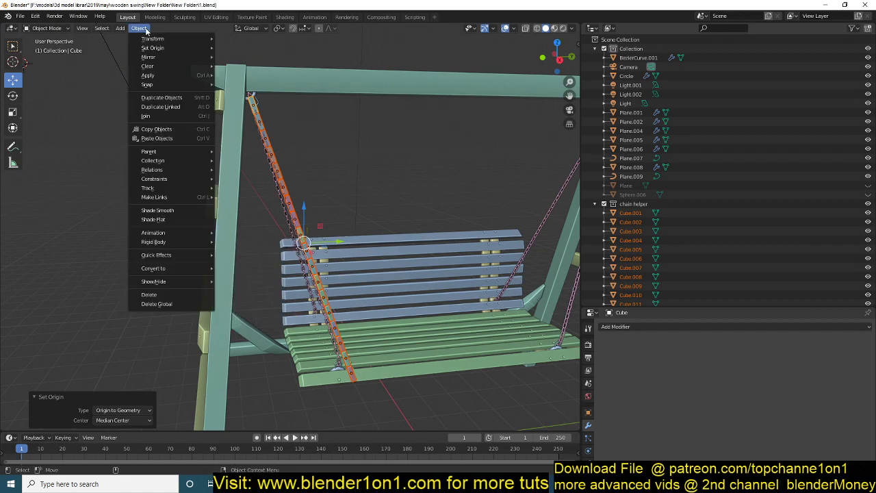
mouse_move(171, 242)
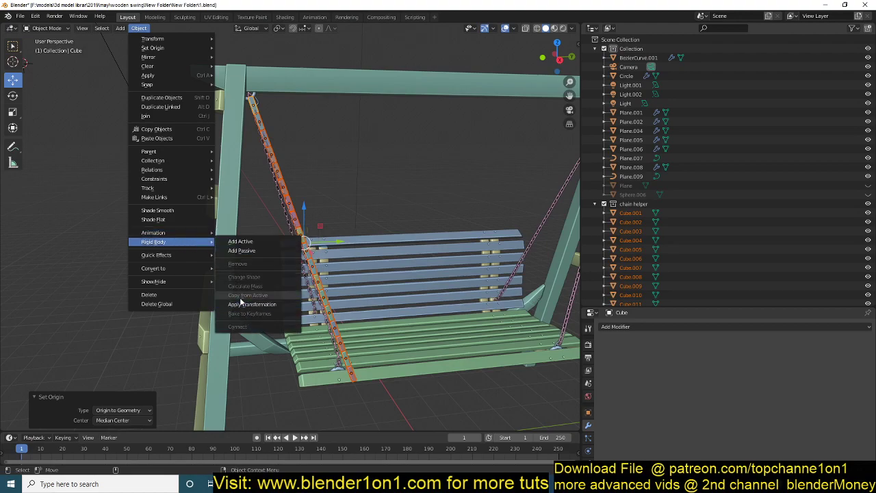
click(252, 242)
scroll(253, 241, down, 5)
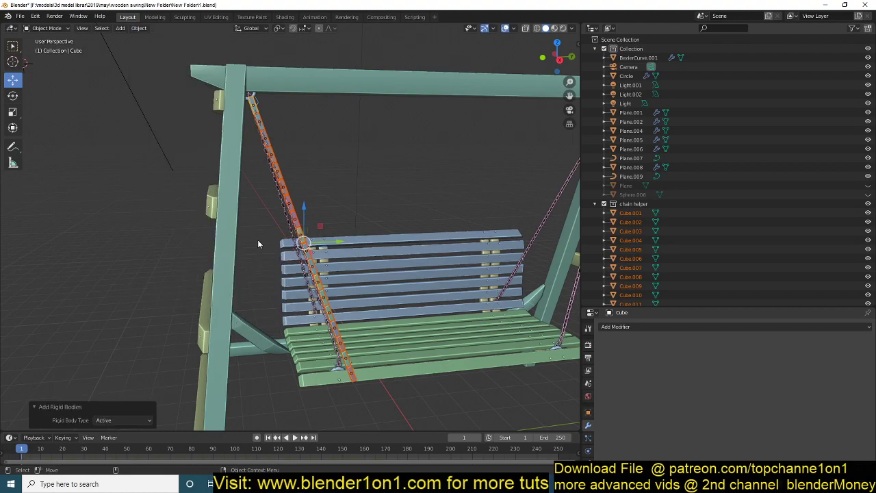
key(space)
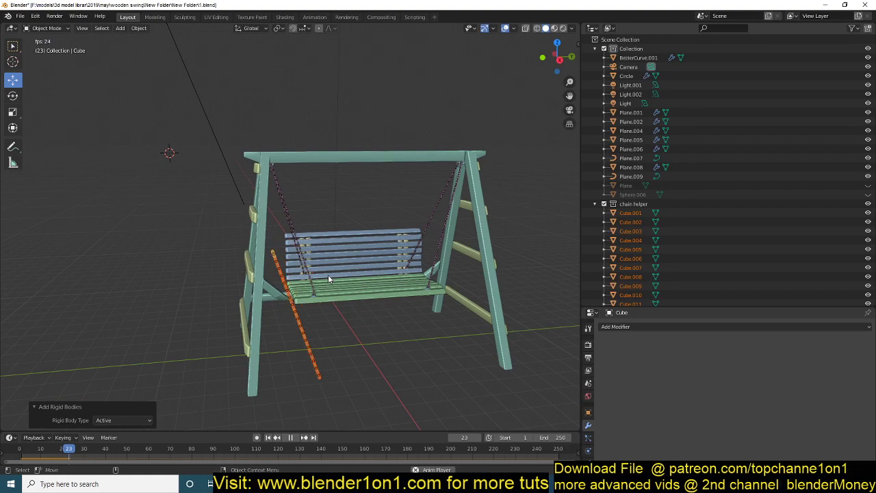
key(Escape)
- Add a ground plane at the world origin and scale it up about 17.7 times
key(shift+a)
mouse_move(336, 343)
mouse_move(308, 298)
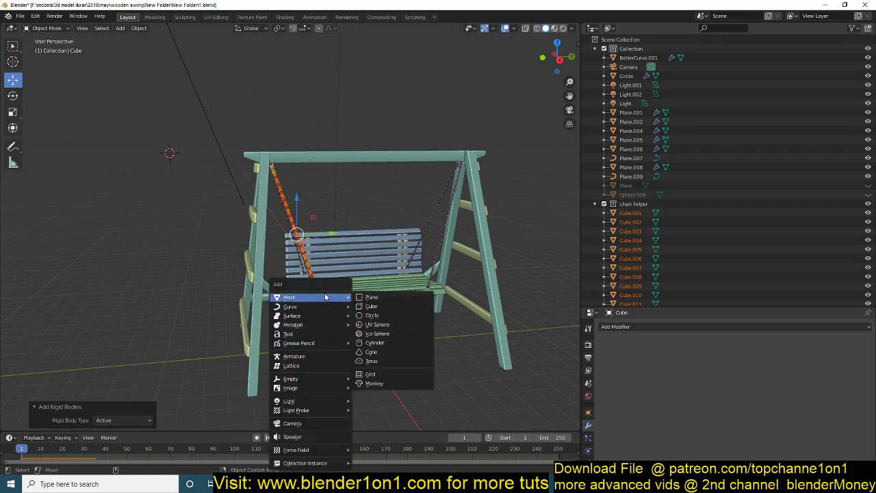
click(373, 297)
key(alt+g)
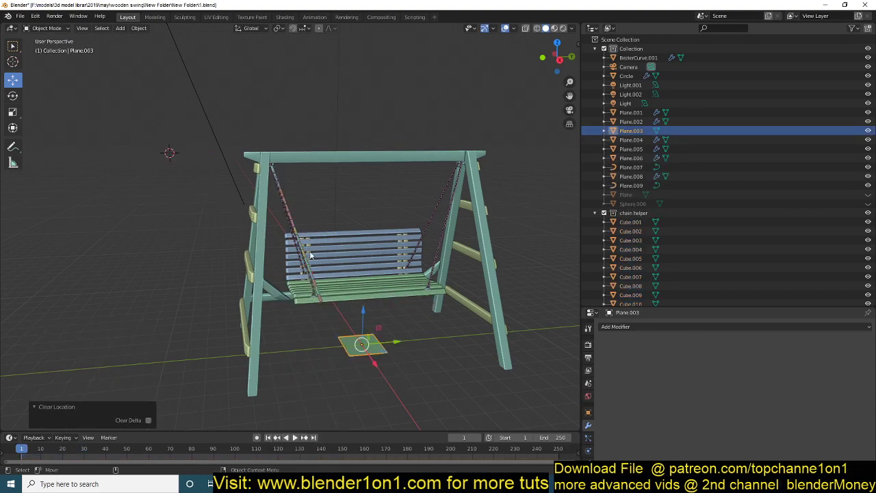
key(s)
click(204, 93)
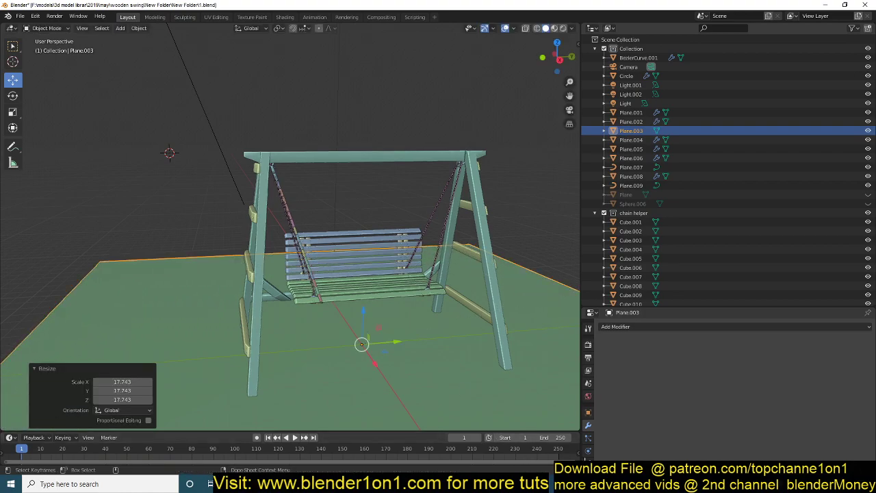
- Make the ground plane a passive rigid body and play the simulation to test the collision
click(138, 28)
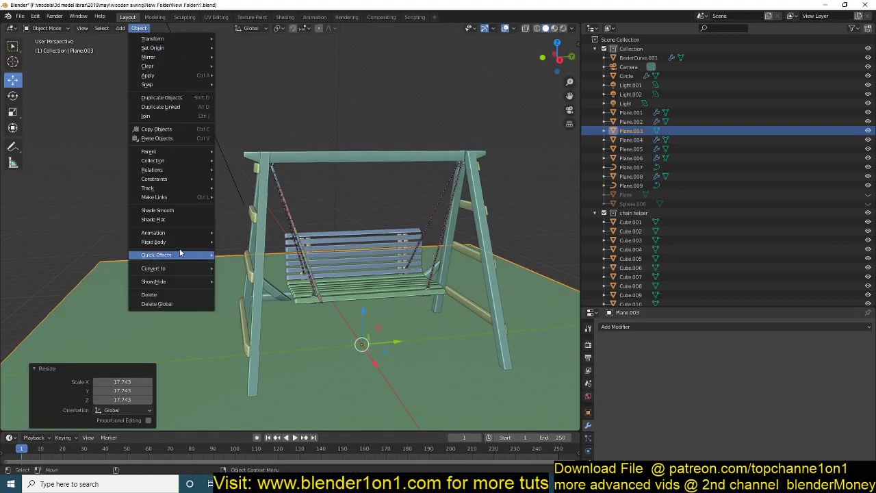
mouse_move(192, 242)
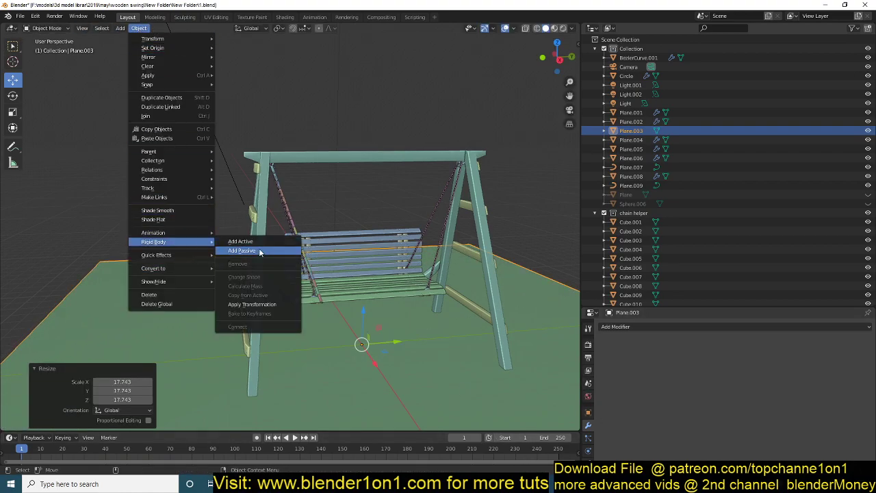
click(241, 250)
key(space)
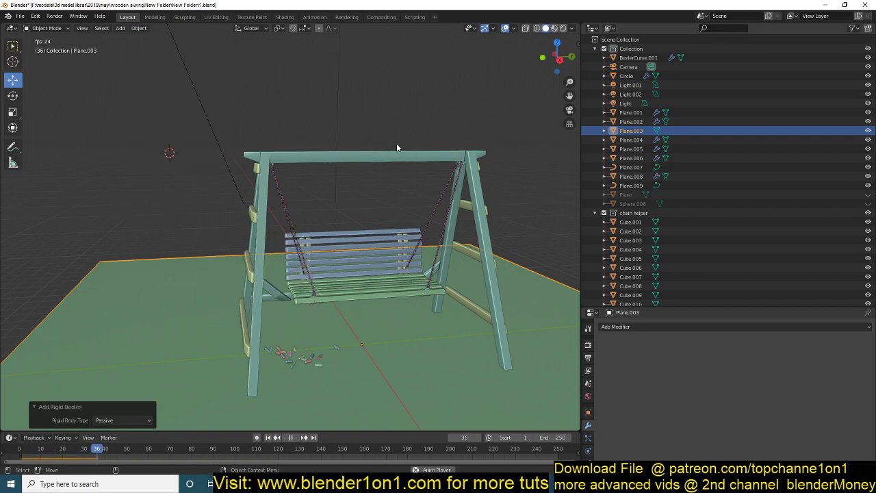
key(Escape)
- Select every block in the "chain helper" collection, with the topmost block as the active object
scroll(346, 164, up, 3)
middle_drag(344, 165, 280, 197)
scroll(282, 170, up, 2)
shift+middle_drag(299, 103, 307, 189)
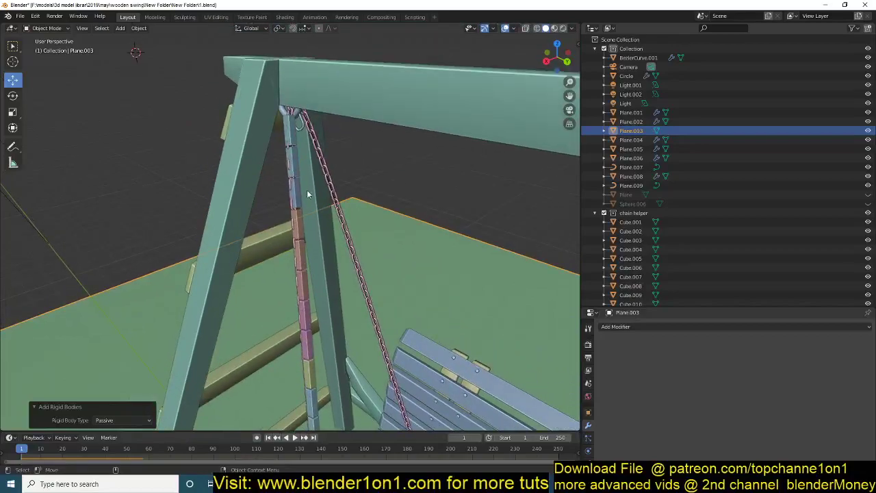
click(292, 134)
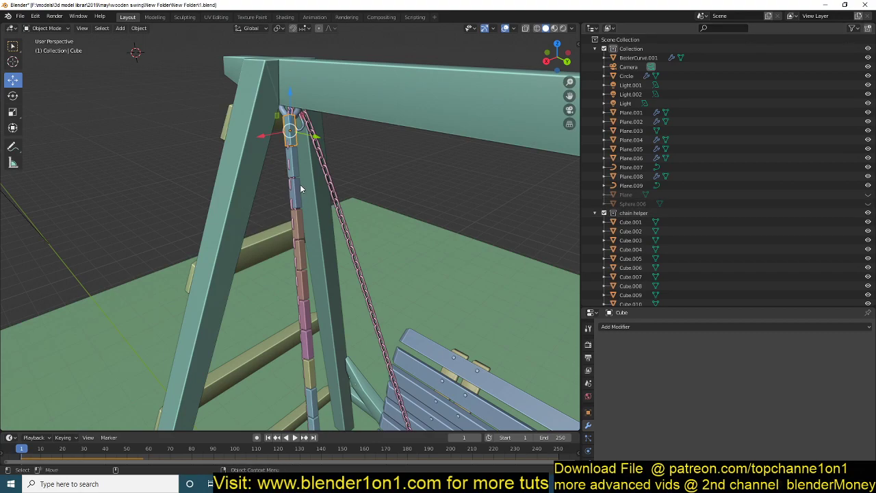
key(shift+g)
click(277, 235)
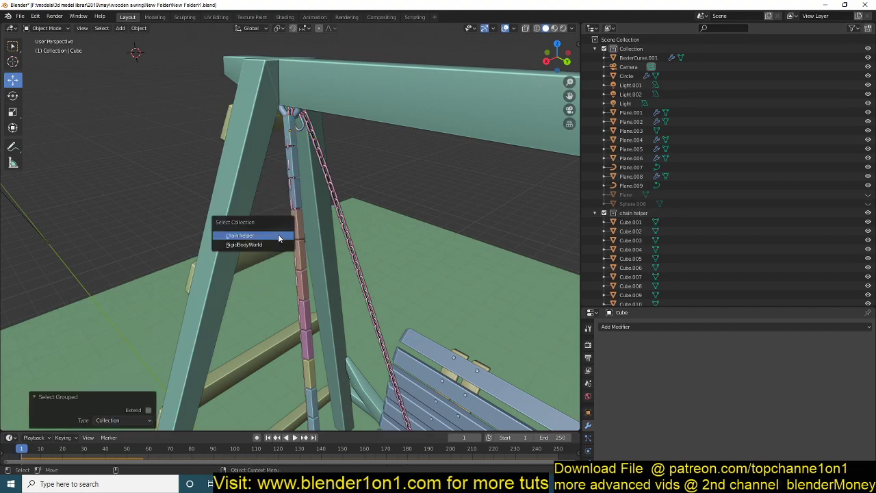
click(276, 235)
- Connect the selected blocks with rigid body constraints of the Point type
middle_drag(276, 235, 245, 164)
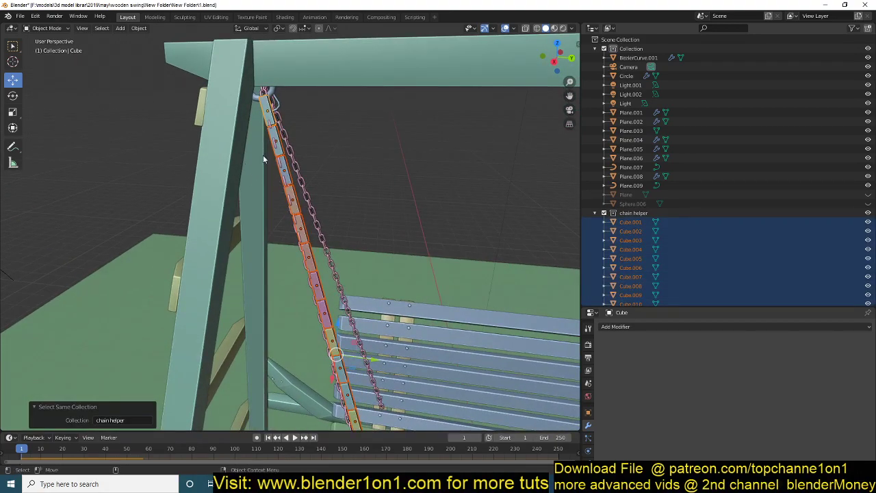
shift+middle_drag(264, 271, 269, 380)
scroll(279, 286, up, 5)
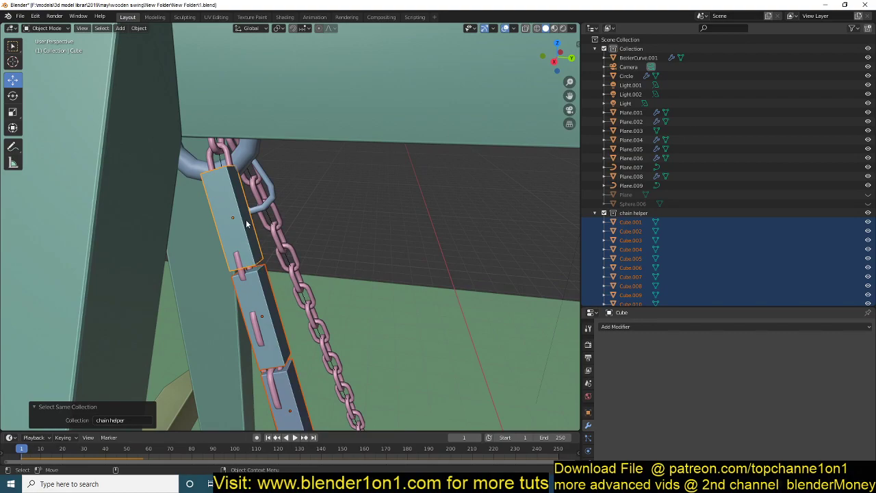
click(139, 28)
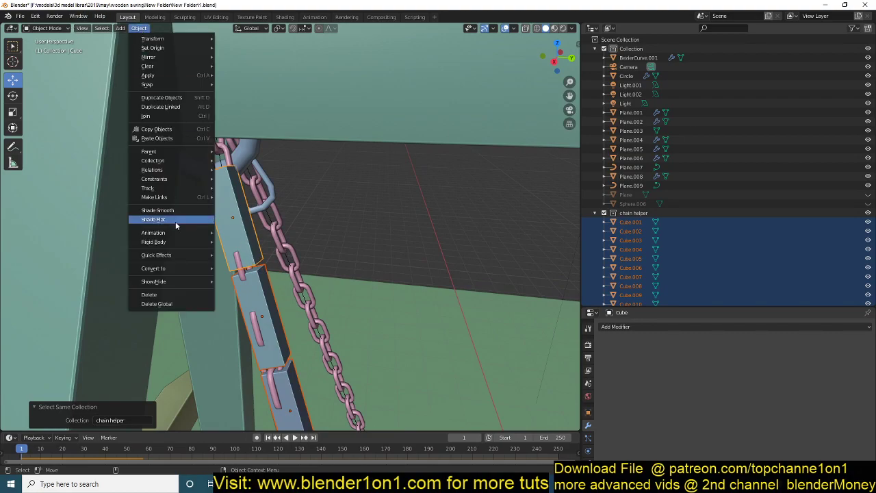
mouse_move(176, 241)
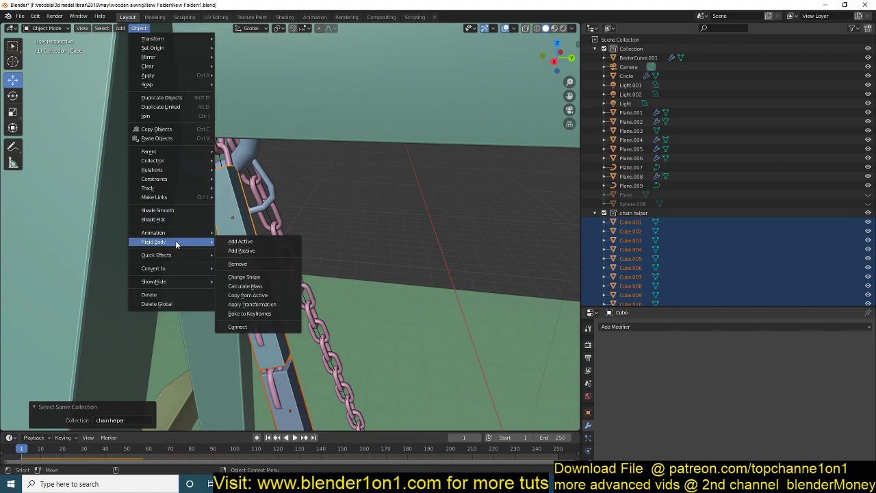
click(262, 326)
scroll(260, 342, down, 5)
middle_drag(272, 317, 293, 294)
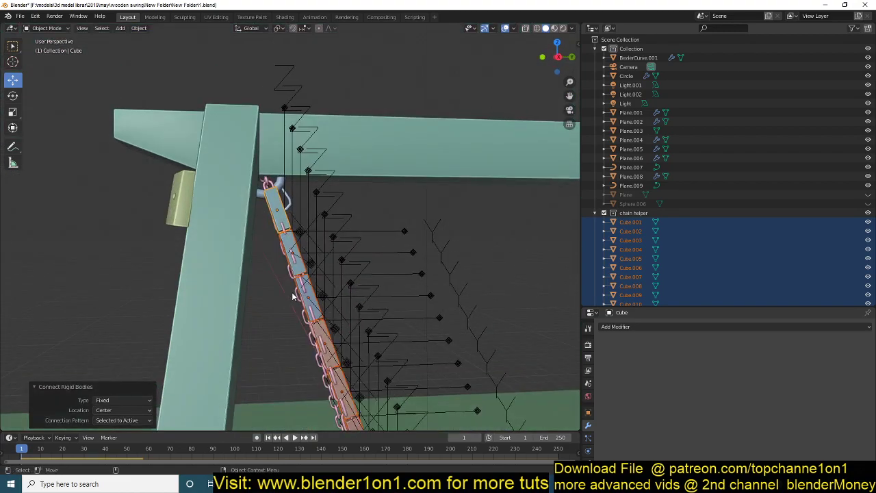
click(132, 400)
click(132, 390)
scroll(331, 267, up, 6)
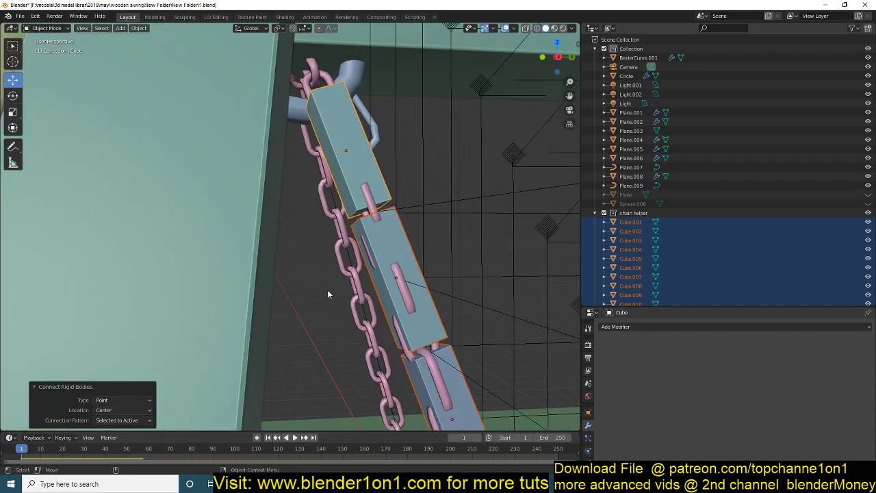
- Set the connection pattern of the block constraints to Chain by Distance
click(113, 420)
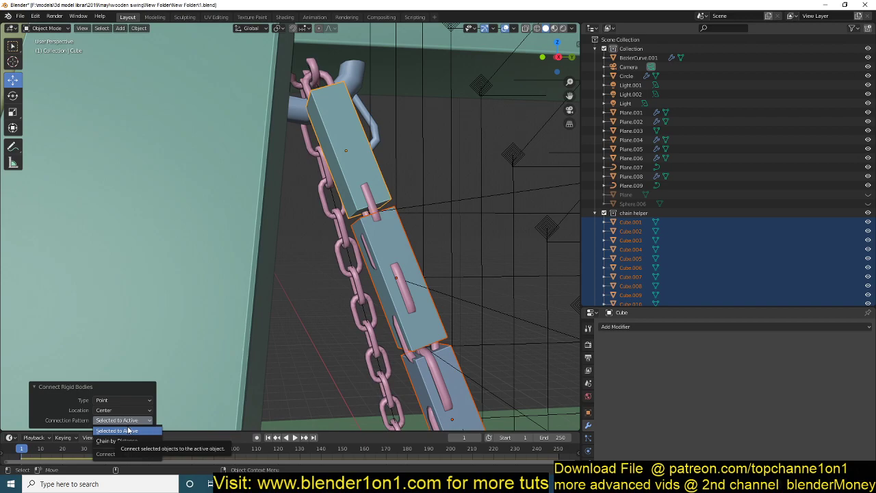
click(128, 430)
scroll(366, 271, down, 6)
scroll(366, 272, up, 1)
shift+middle_drag(365, 271, 319, 213)
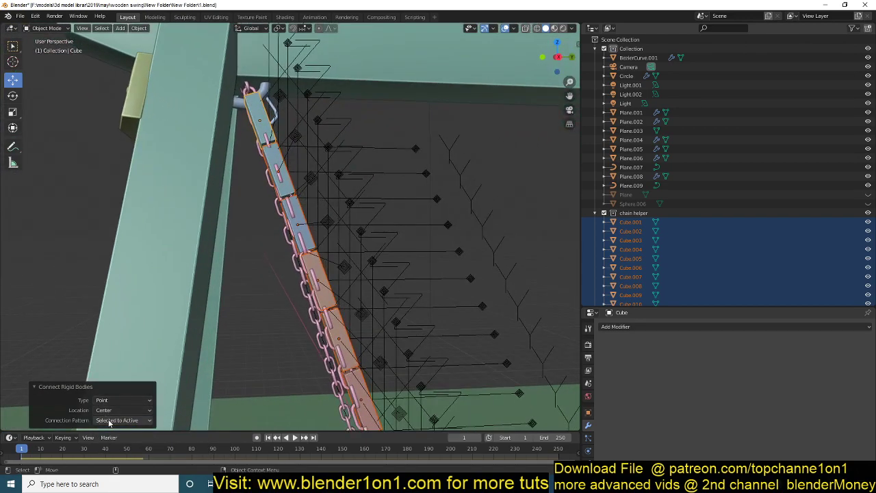
scroll(289, 315, down, 2)
shift+middle_drag(287, 311, 251, 223)
scroll(374, 411, down, 4)
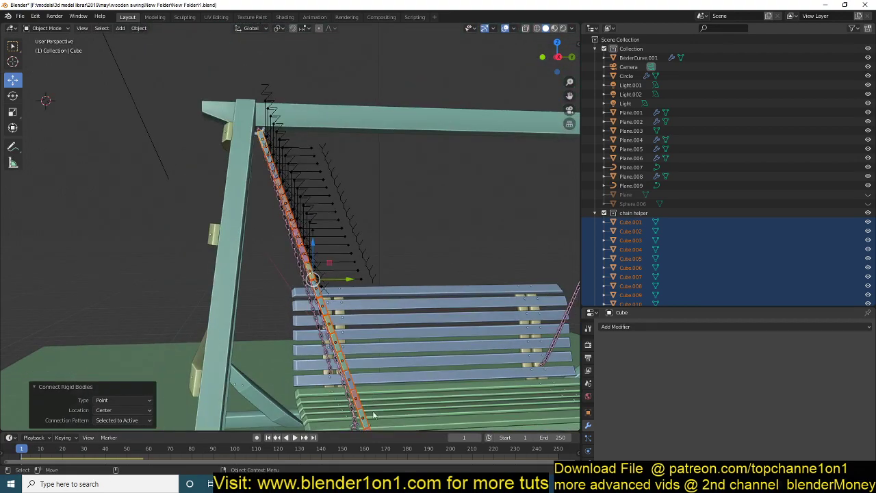
shift+middle_drag(239, 151, 271, 265)
scroll(271, 265, up, 6)
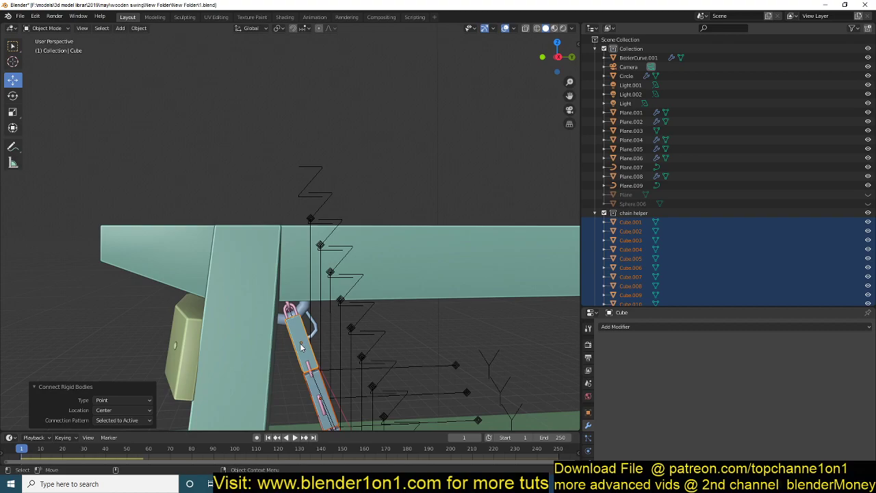
middle_drag(301, 348, 294, 301)
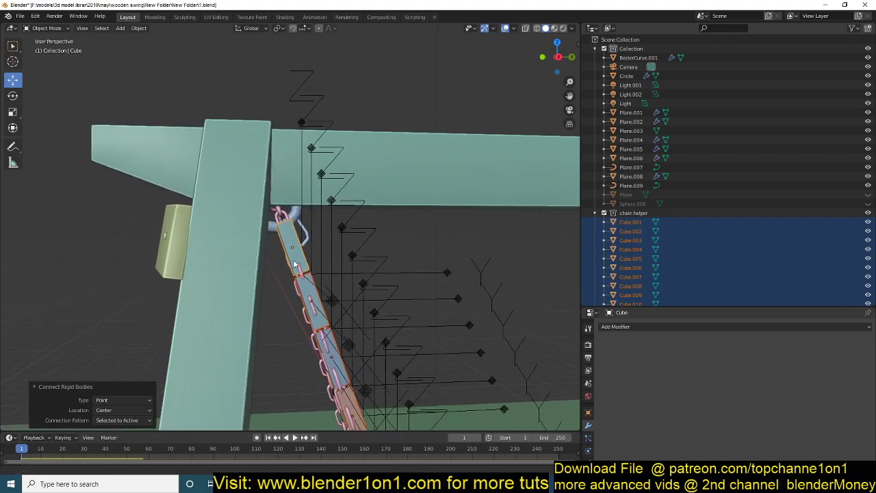
click(111, 420)
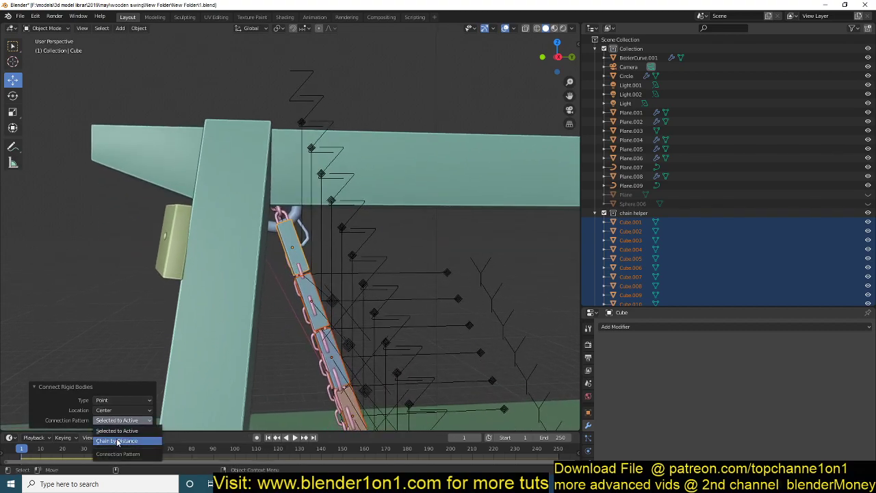
click(118, 441)
- Examine neighbouring blocks in pairs along the chain, checking the constraint placed between them
middle_drag(326, 390, 274, 299)
scroll(274, 299, up, 4)
middle_drag(218, 163, 207, 216)
click(208, 216)
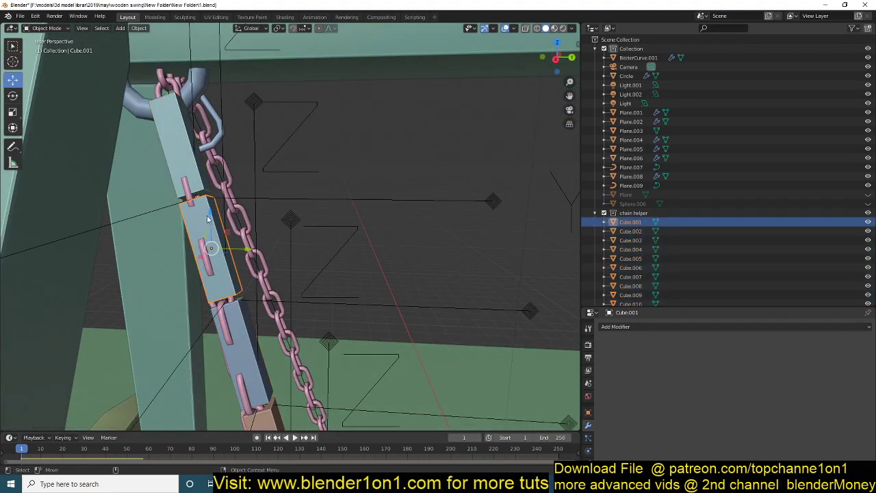
click(182, 170)
click(237, 329)
shift+click(226, 270)
shift+middle_drag(274, 414, 259, 289)
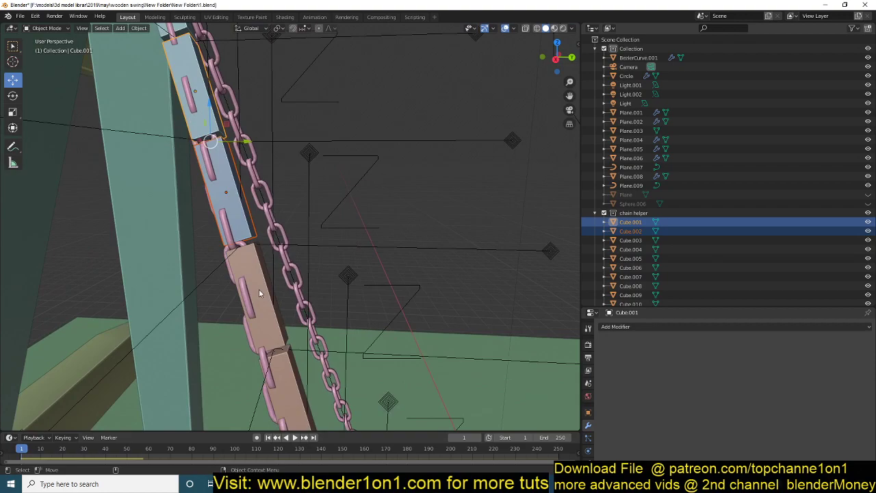
click(259, 289)
shift+click(243, 222)
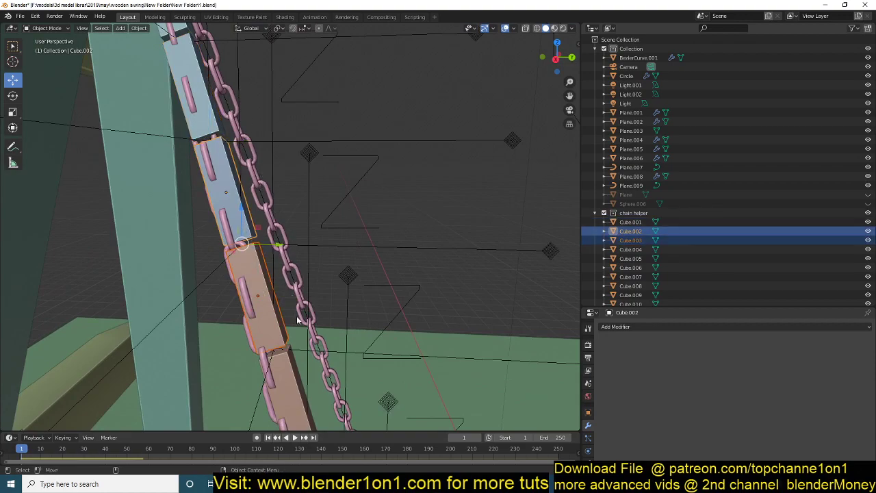
middle_drag(304, 321, 220, 198)
- Clear the selection and play the simulation to test the connected block chain
scroll(293, 321, down, 8)
key(alt+a)
scroll(220, 197, down, 2)
scroll(220, 197, down, 2)
key(space)
shift+middle_drag(312, 288, 315, 204)
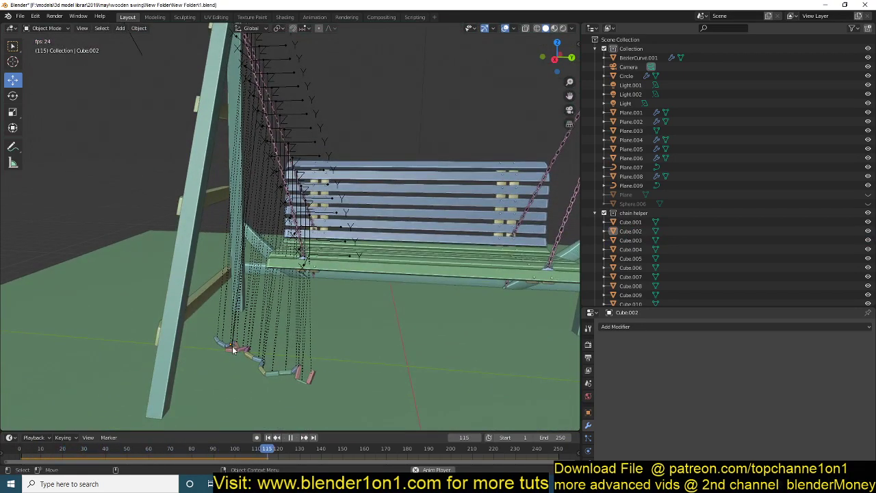
key(Escape)
- Replay the simulation while checking the blocks and their constraints from closer up
middle_drag(233, 351, 271, 277)
scroll(260, 236, up, 2)
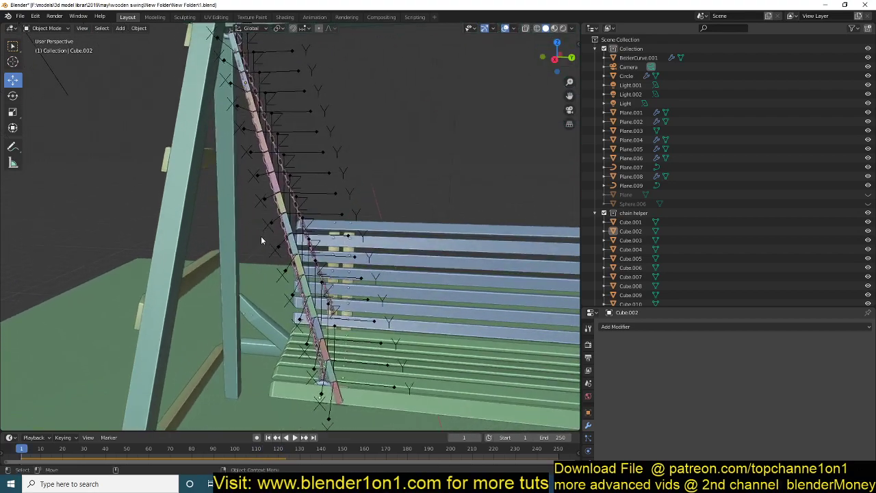
scroll(261, 237, down, 5)
key(space)
shift+middle_drag(303, 369, 259, 235)
scroll(296, 276, up, 4)
key(Escape)
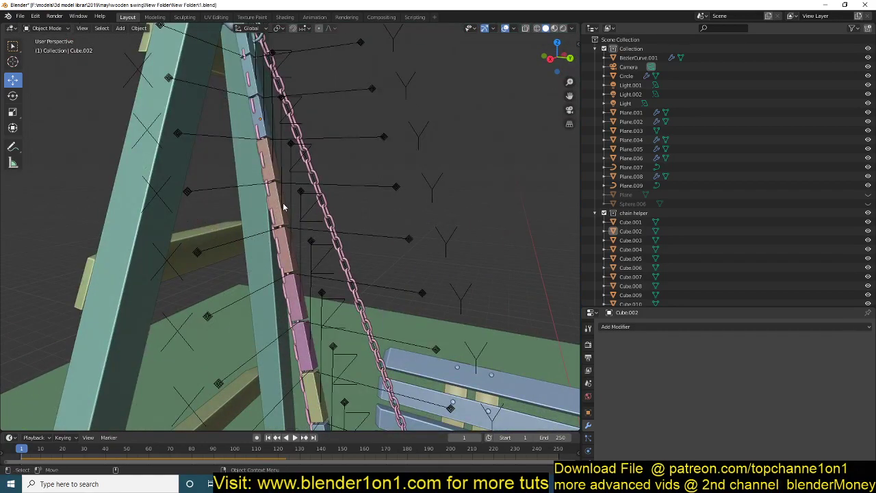
click(290, 240)
key(alt+a)
scroll(265, 251, down, 5)
key(space)
key(Escape)
- Apply the Mirror modifier on the wooden swing frame
shift+middle_drag(266, 205, 305, 297)
scroll(305, 296, up, 6)
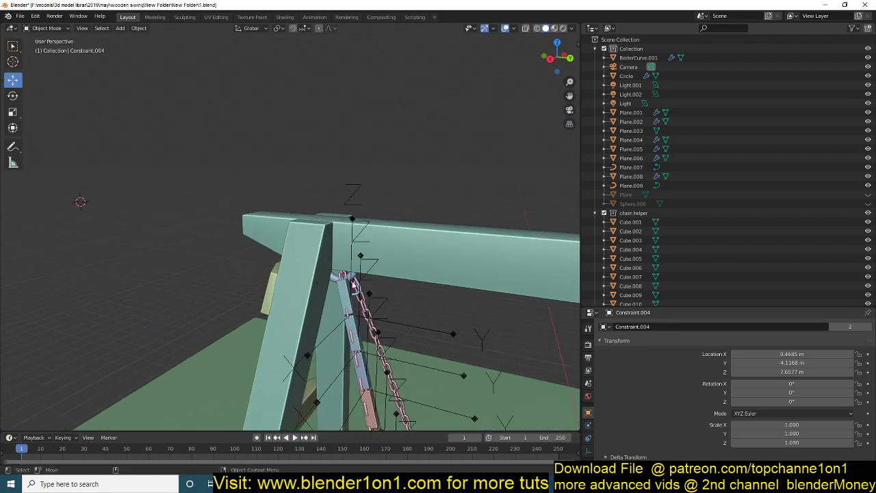
mouse_move(287, 194)
middle_down()
mouse_move(269, 190)
mouse_move(288, 209)
middle_up()
click(288, 209)
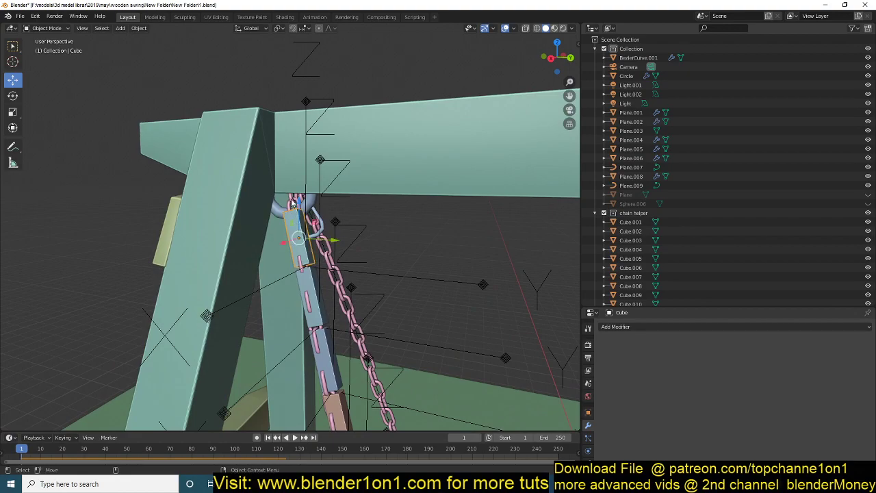
click(299, 144)
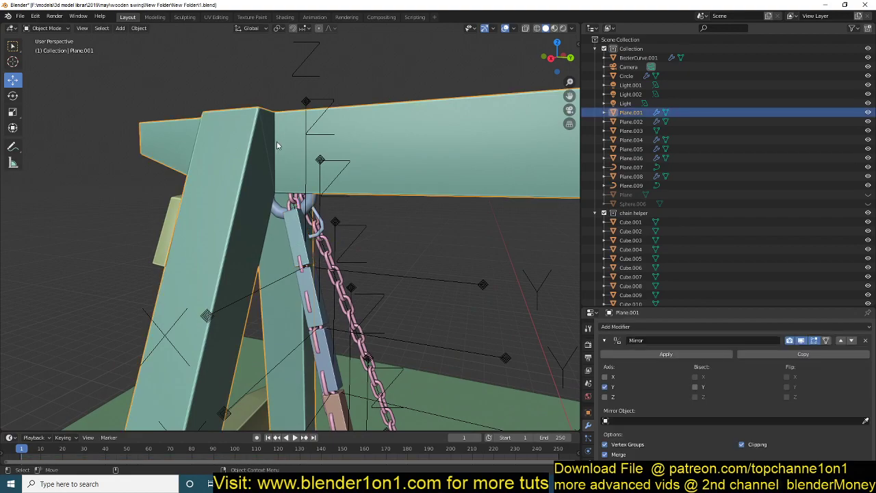
middle_drag(241, 149, 265, 152)
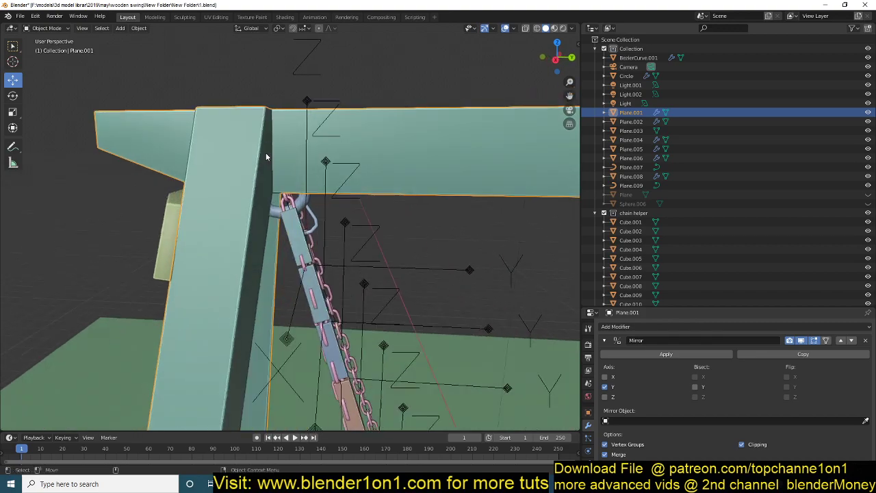
scroll(621, 403, down, 1)
scroll(622, 403, up, 1)
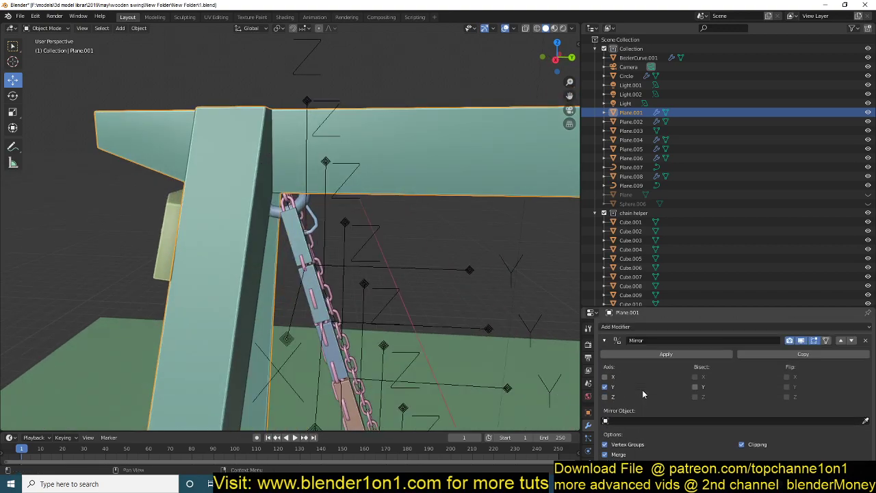
click(655, 354)
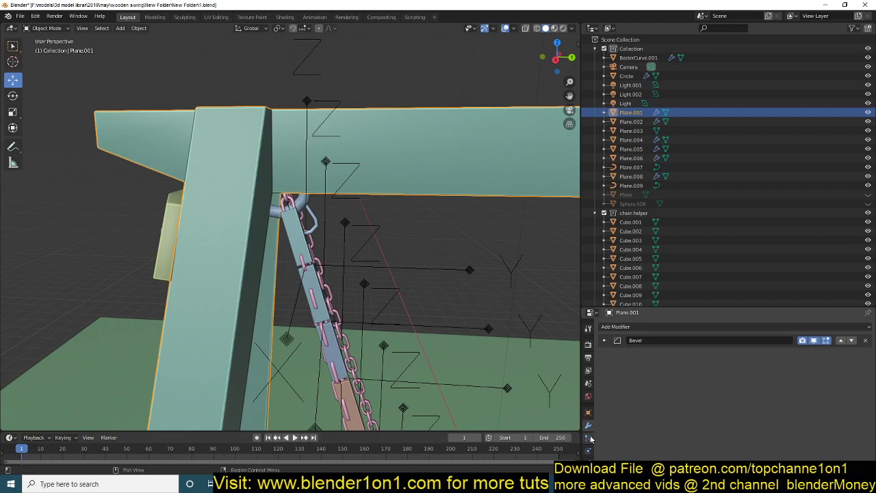
scroll(589, 443, down, 2)
scroll(487, 349, down, 4)
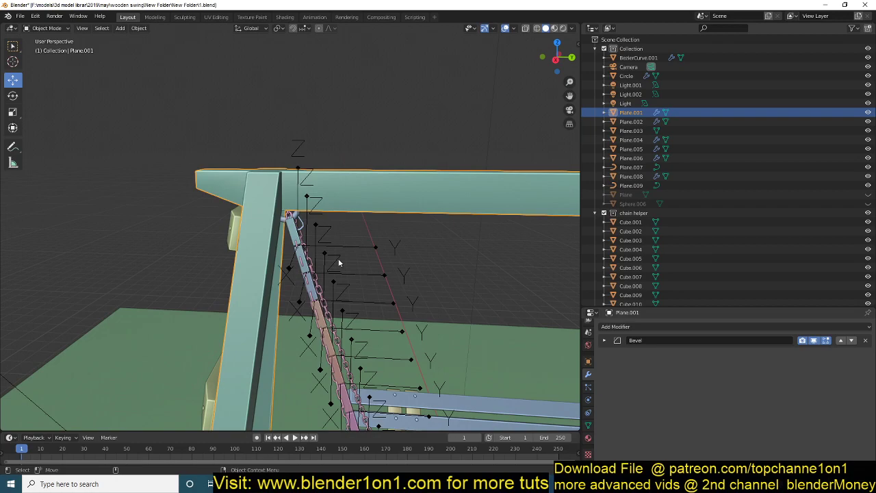
scroll(286, 211, up, 5)
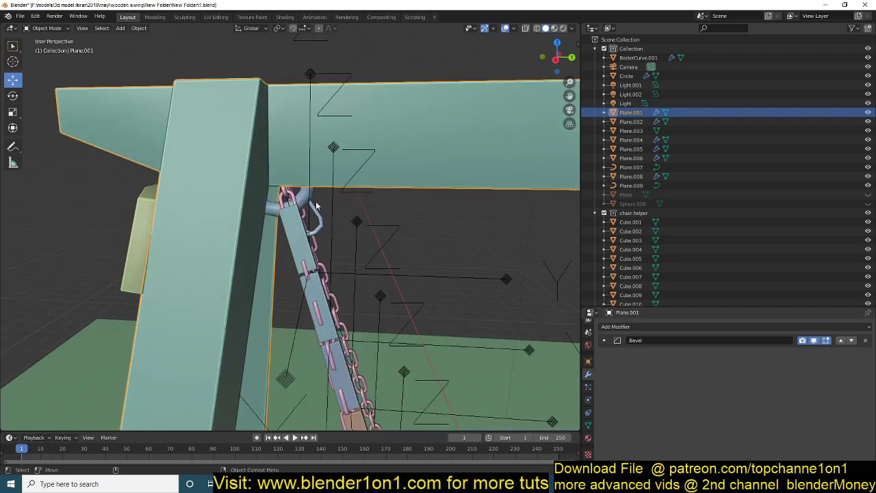
scroll(306, 213, up, 3)
key(alt+a)
middle_drag(276, 167, 313, 203)
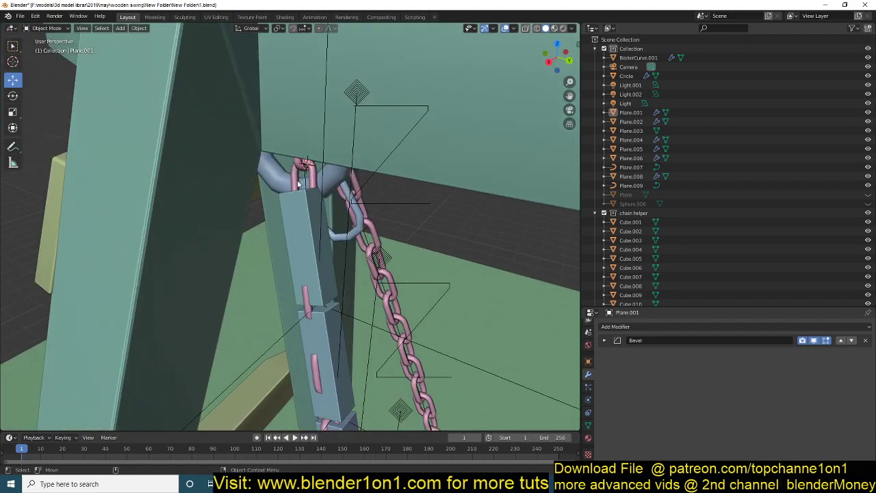
click(300, 198)
click(127, 91)
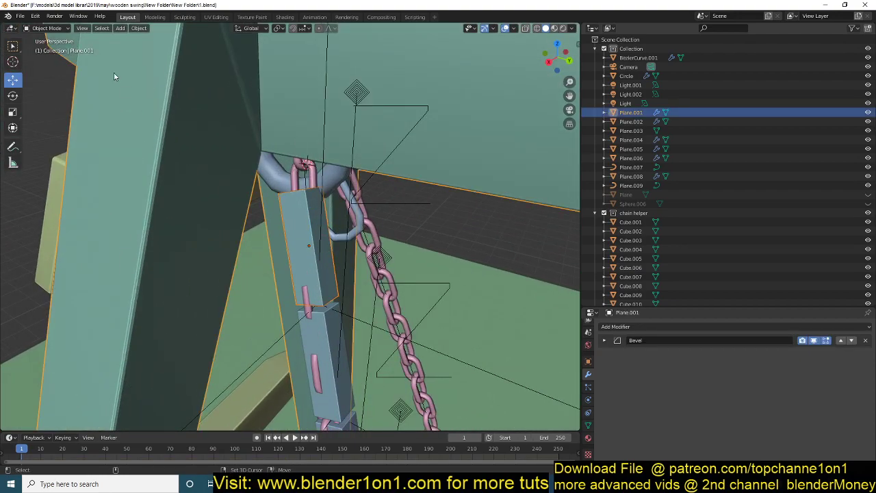
click(134, 28)
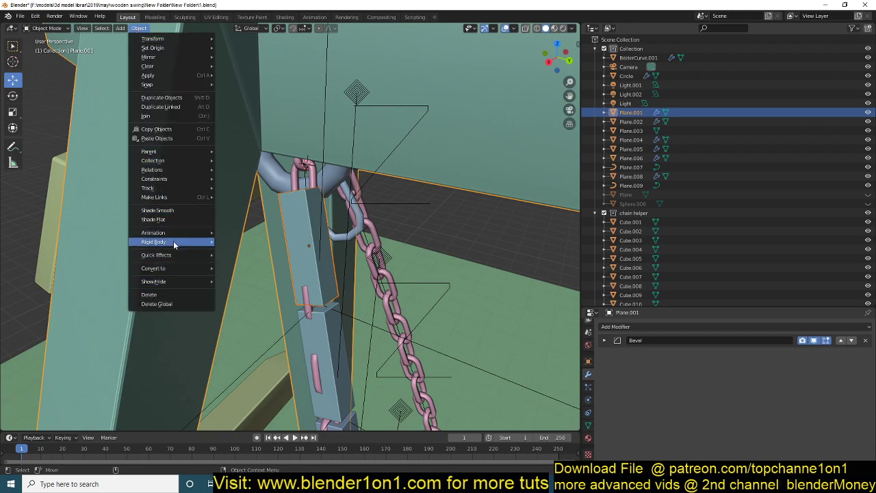
mouse_move(177, 244)
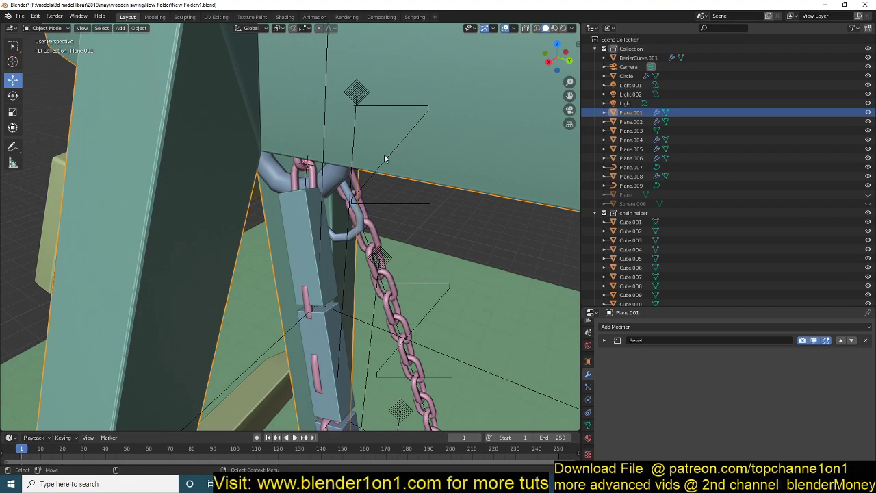
- Give the wooden frame rigid body physics and set its type to Passive
click(590, 401)
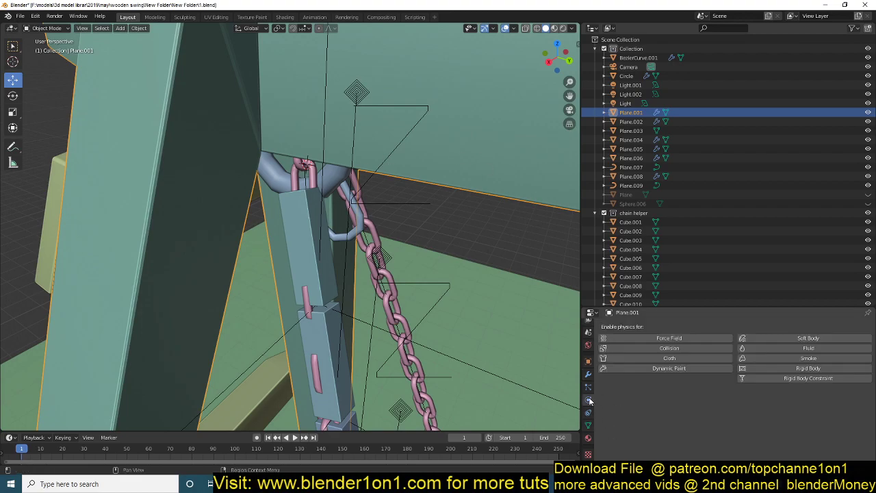
click(794, 368)
middle_drag(337, 346, 154, 242)
click(754, 405)
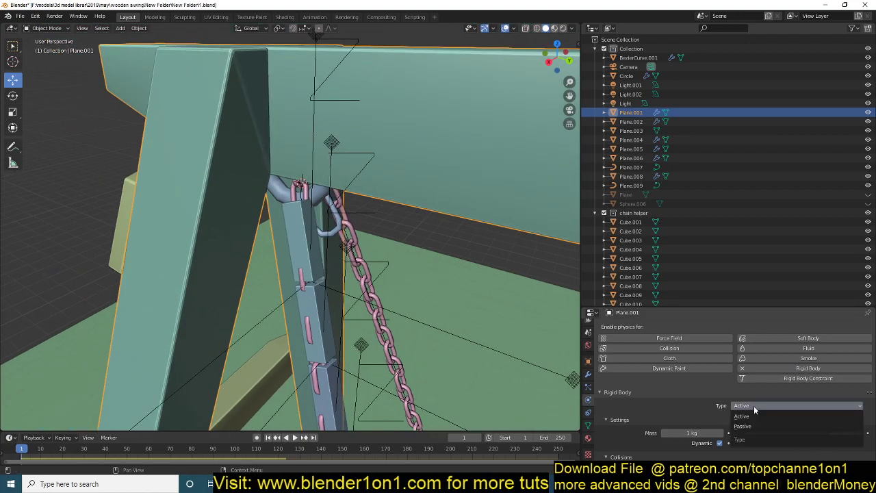
click(746, 424)
middle_drag(295, 274, 281, 239)
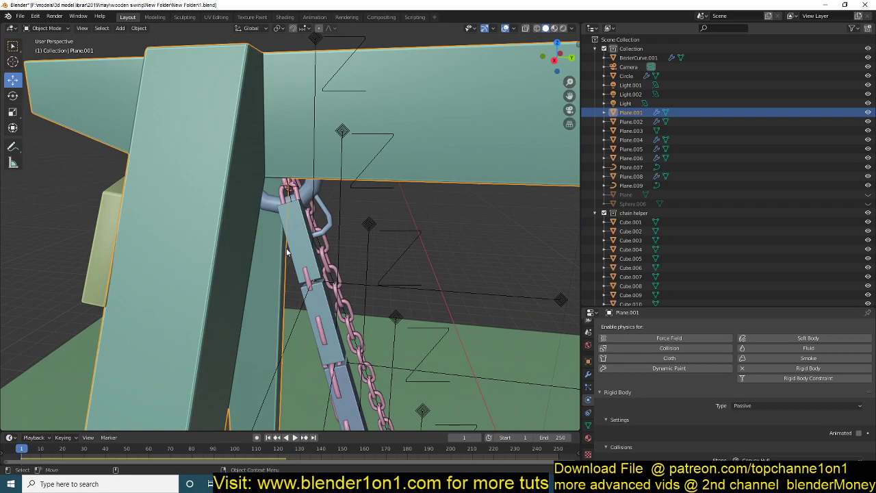
- Play the simulation repeatedly and check how the chain blocks behave beside the passive frame
scroll(287, 248, up, 3)
key(space)
key(Escape)
scroll(294, 251, down, 8)
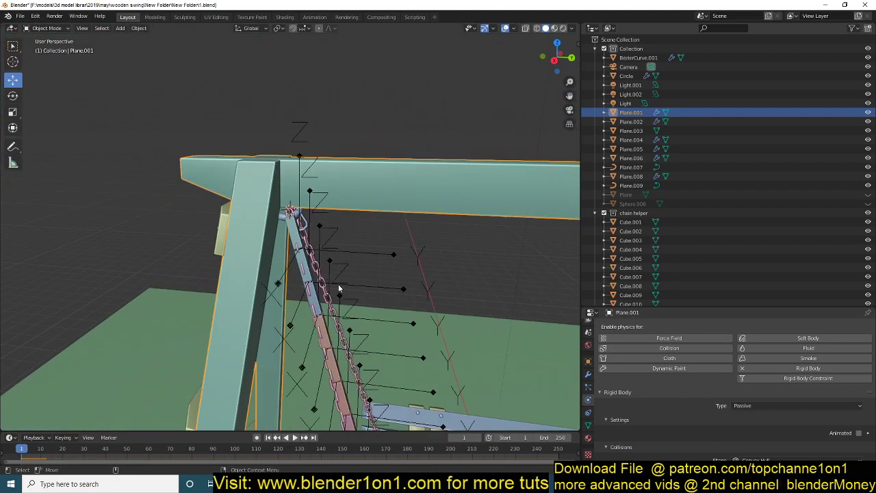
key(space)
scroll(355, 297, down, 8)
key(Escape)
middle_drag(352, 329, 223, 298)
scroll(279, 164, up, 4)
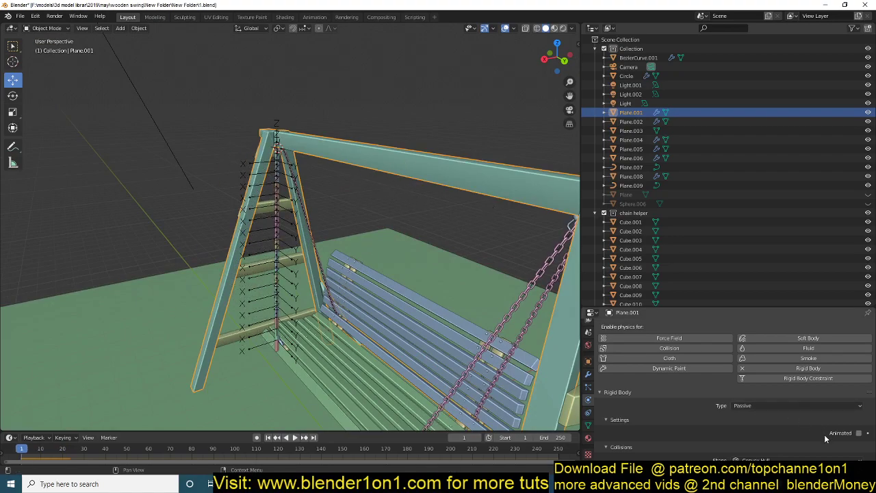
- Set the frame's rigid body collision shape to Mesh and replay the simulation
scroll(824, 431, down, 2)
key(space)
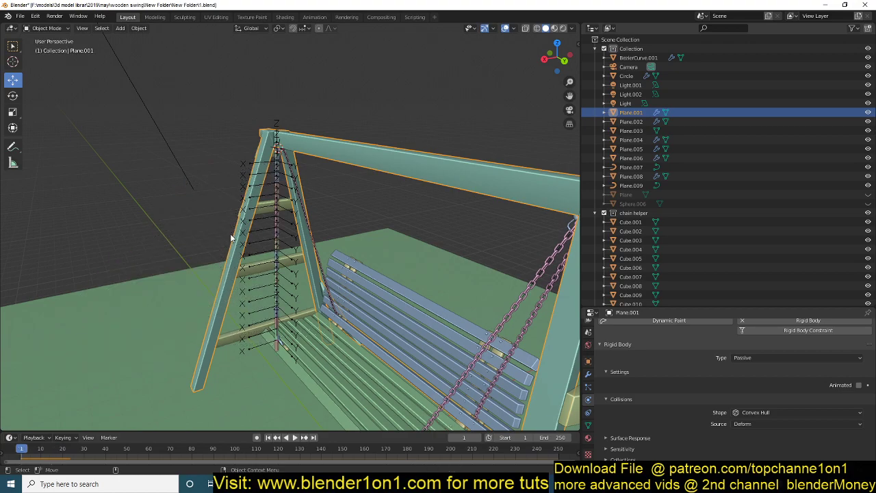
key(Escape)
click(751, 411)
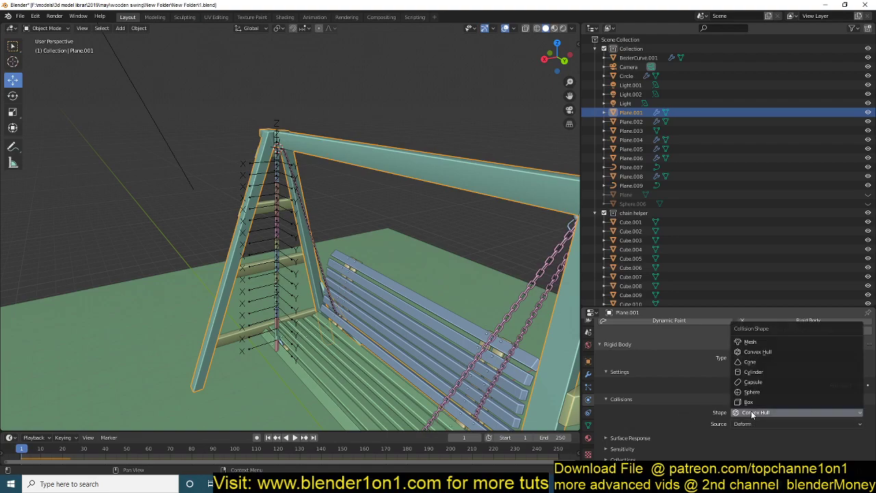
click(750, 341)
key(space)
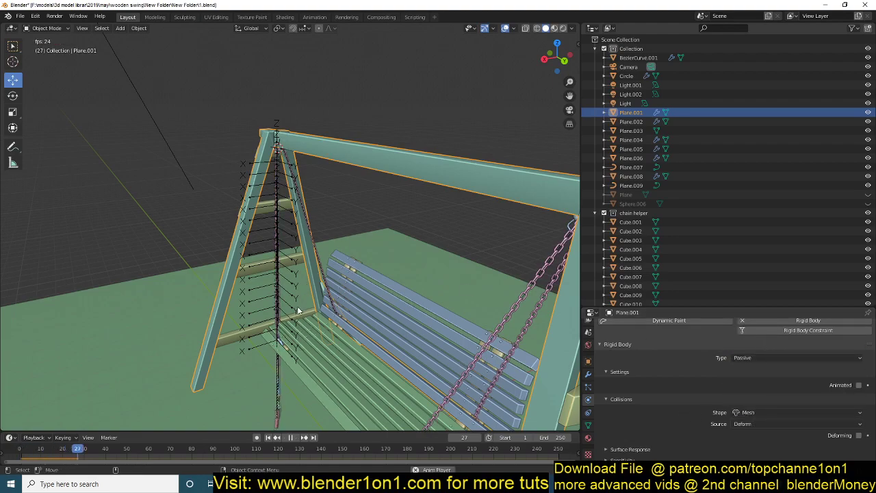
key(Escape)
- Clear the selection and select only the top helper block hanging below the frame's beam
shift+middle_drag(285, 290, 297, 333)
scroll(296, 332, up, 4)
middle_drag(279, 272, 322, 274)
scroll(321, 275, up, 3)
shift+middle_drag(248, 311, 427, 381)
scroll(256, 351, up, 4)
scroll(256, 351, up, 2)
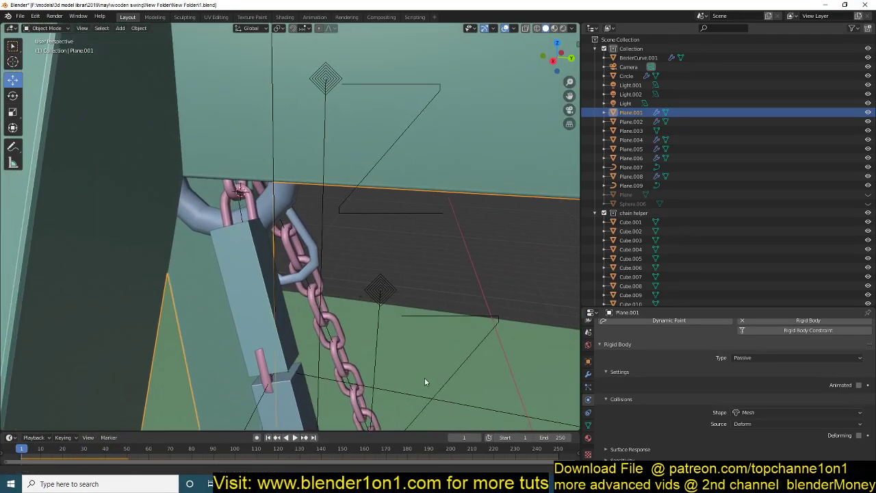
key(alt+a)
click(248, 277)
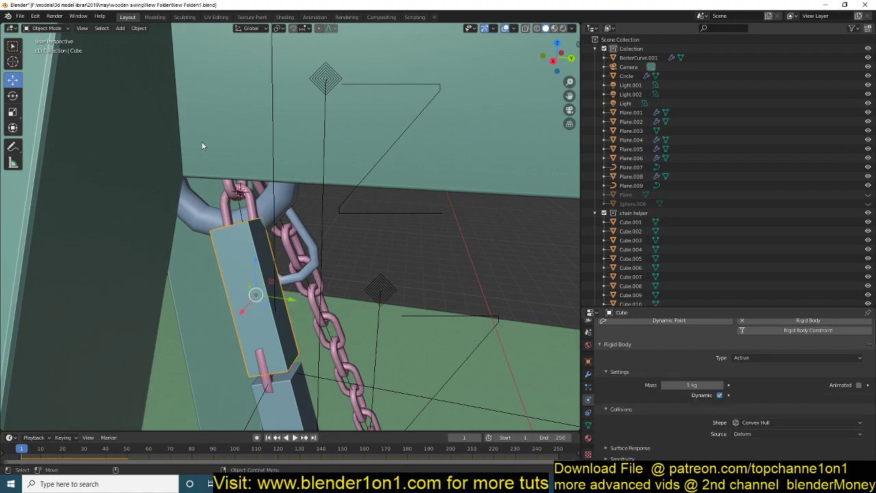
key(shift+a)
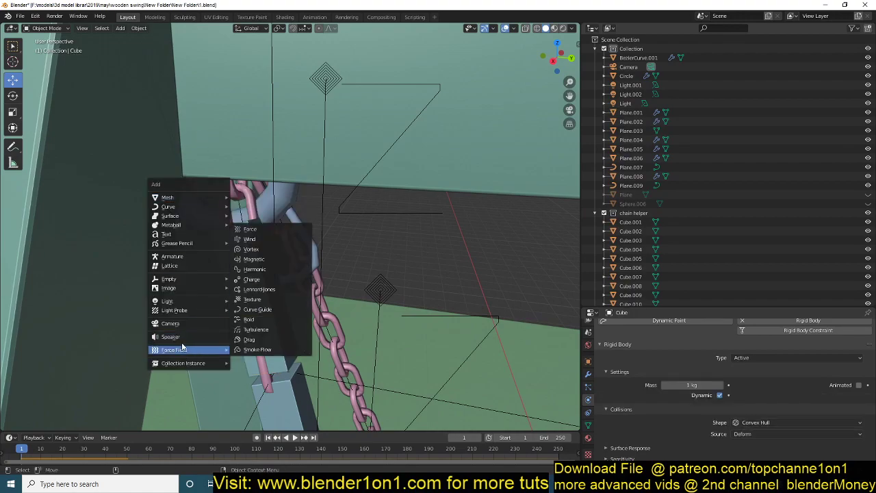
mouse_move(185, 291)
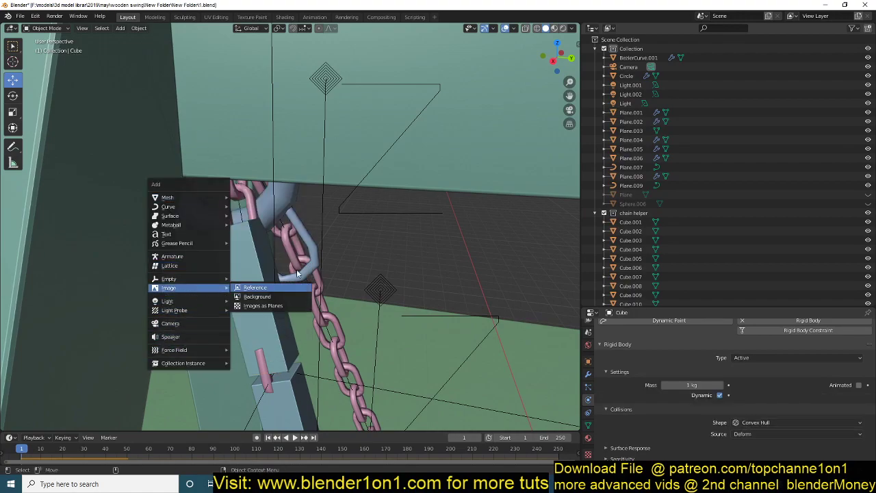
key(Escape)
- Try connecting the top helper block to the wooden frame with a rigid body constraint, and undo it
click(228, 128)
middle_drag(194, 122, 189, 139)
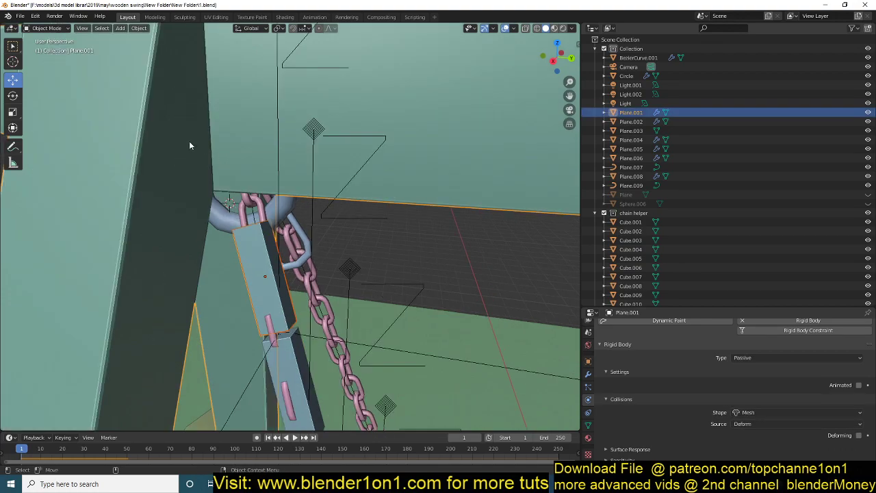
scroll(189, 140, down, 5)
click(133, 32)
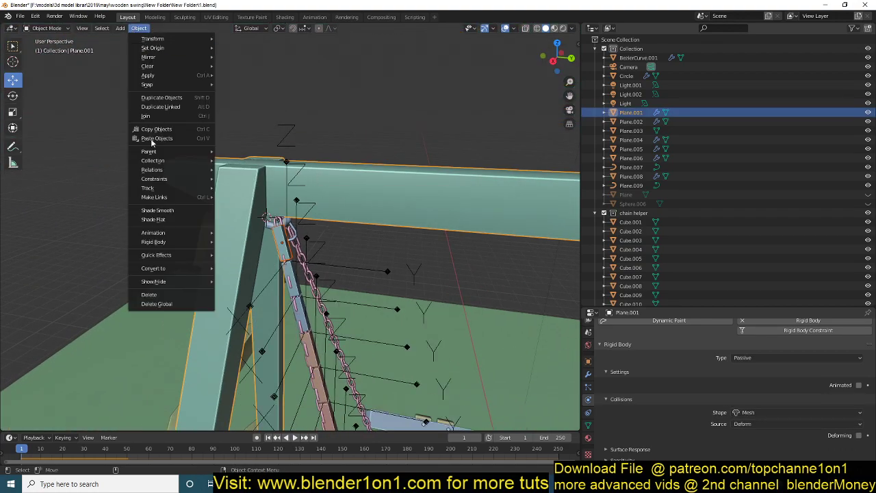
mouse_move(180, 242)
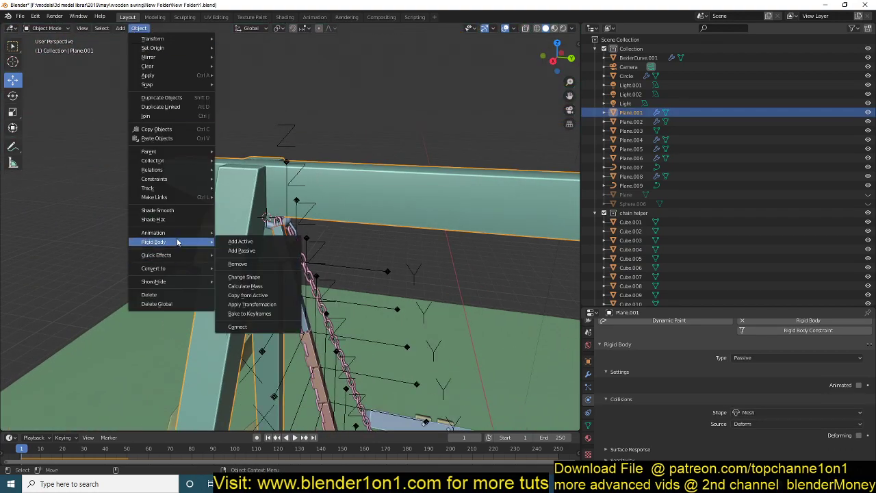
click(238, 327)
middle_drag(238, 327, 217, 246)
key(ctrl+z)
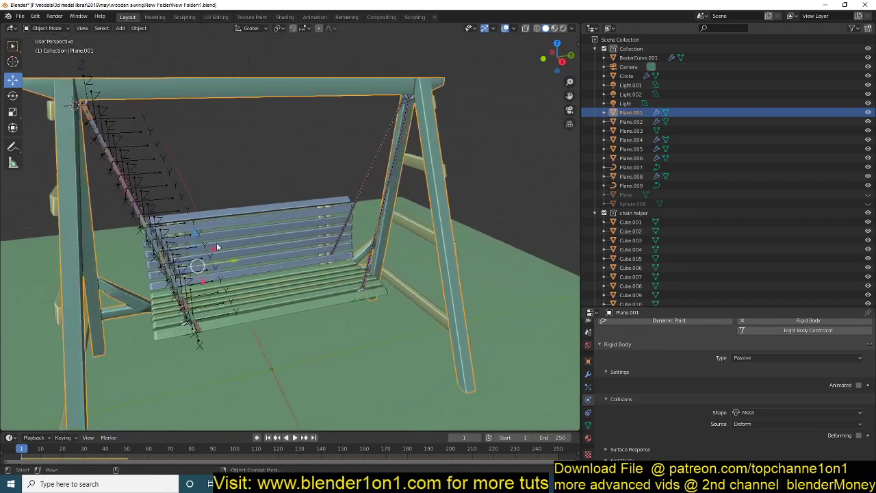
- Select the chain's top block together with the wooden frame and connect them with a rigid body constraint
right_click(271, 85)
key(Escape)
shift+middle_drag(96, 122, 112, 133)
click(111, 131)
shift+click(124, 101)
right_click(157, 105)
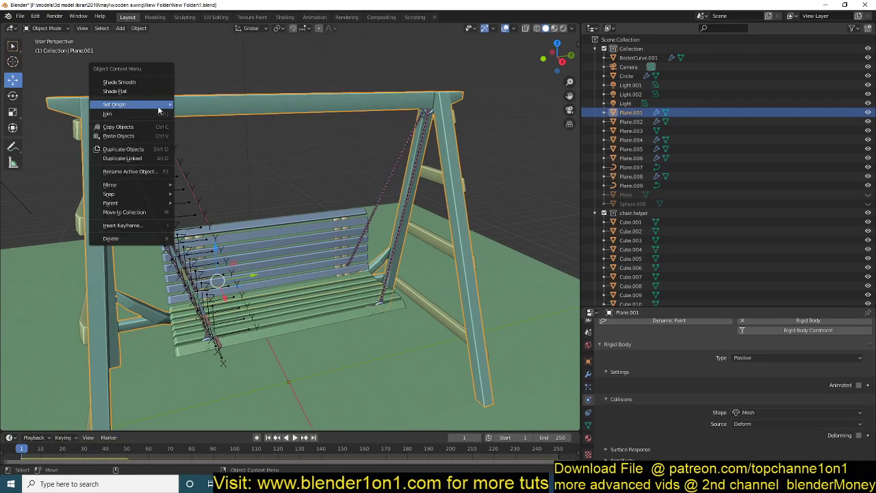
key(ctrl+z)
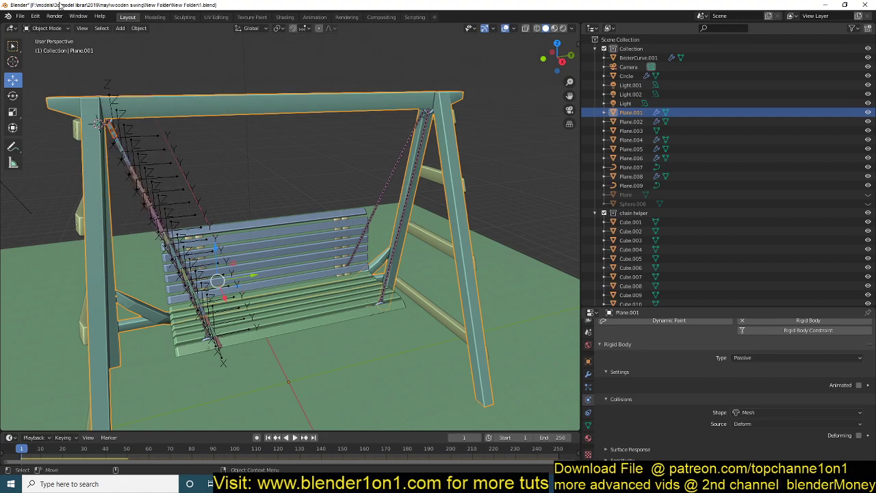
click(145, 31)
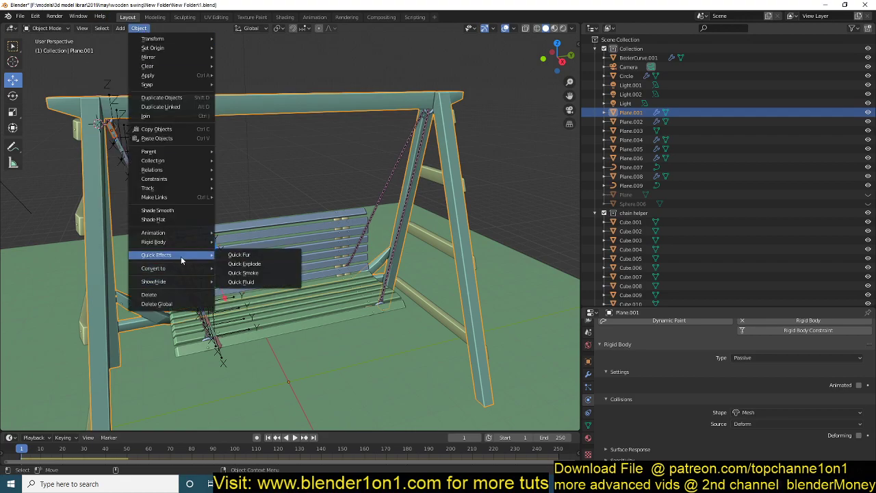
mouse_move(178, 242)
click(265, 328)
- Select the new constraint linking the frame and the top helper block, and try moving it up toward the beam
middle_drag(265, 325, 164, 301)
scroll(296, 321, up, 4)
key(alt+a)
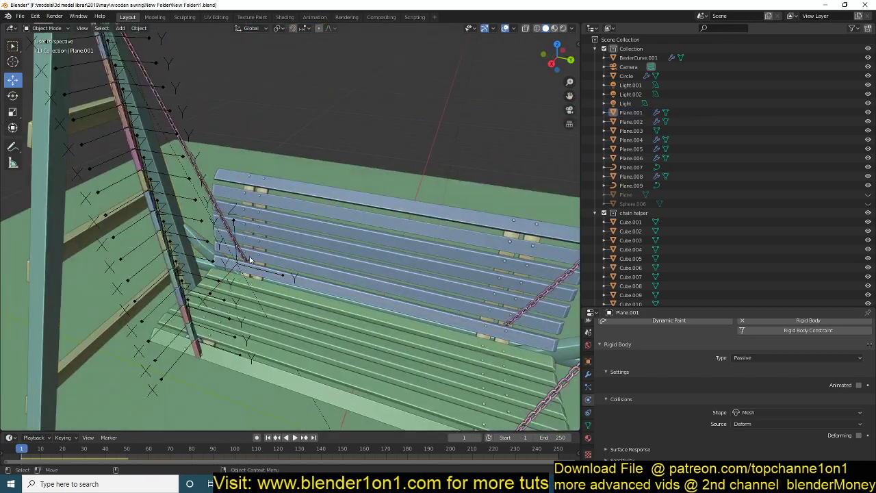
click(235, 221)
middle_drag(235, 221, 285, 193)
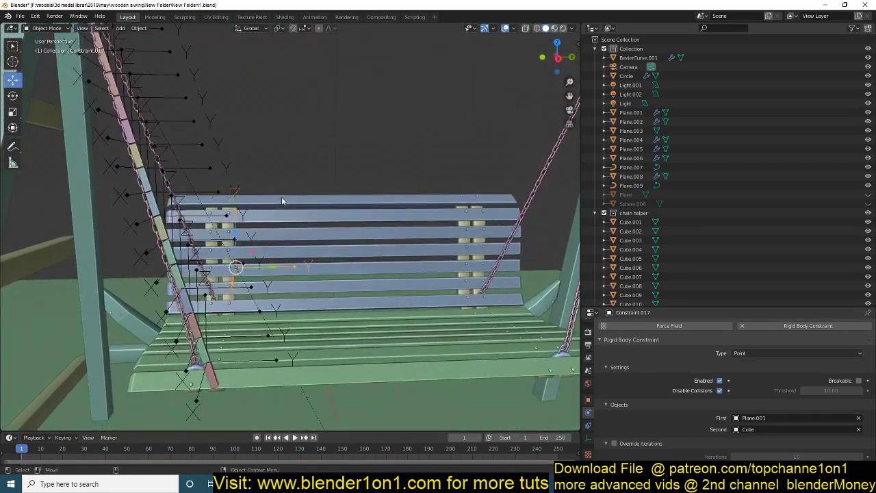
scroll(246, 295, down, 5)
middle_drag(246, 295, 289, 267)
scroll(290, 267, up, 4)
scroll(199, 245, down, 4)
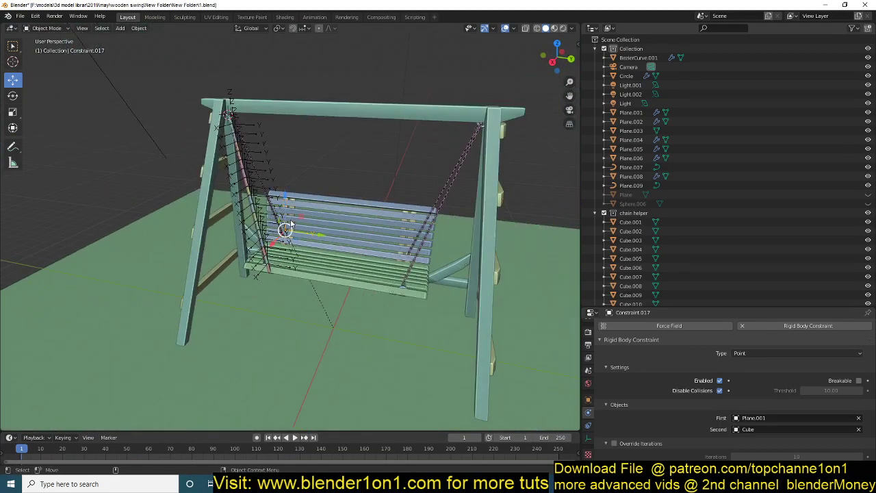
drag(290, 224, 254, 124)
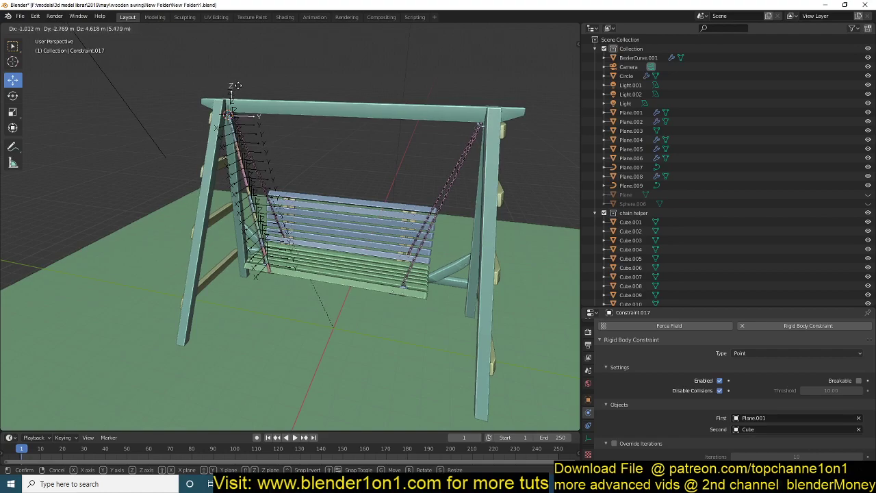
drag(334, 223, 324, 135)
shift+middle_drag(221, 121, 273, 179)
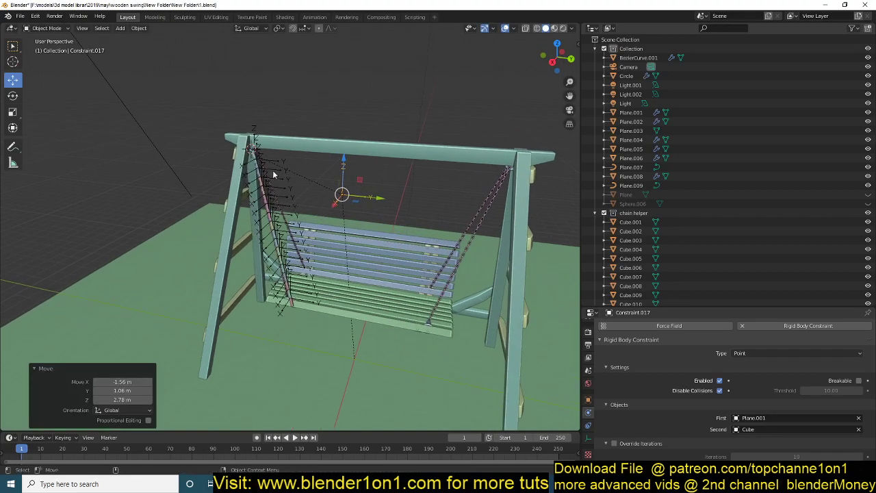
- Check the chain's first constraint and the wooden frame's rigid body settings, and play the simulation
click(254, 157)
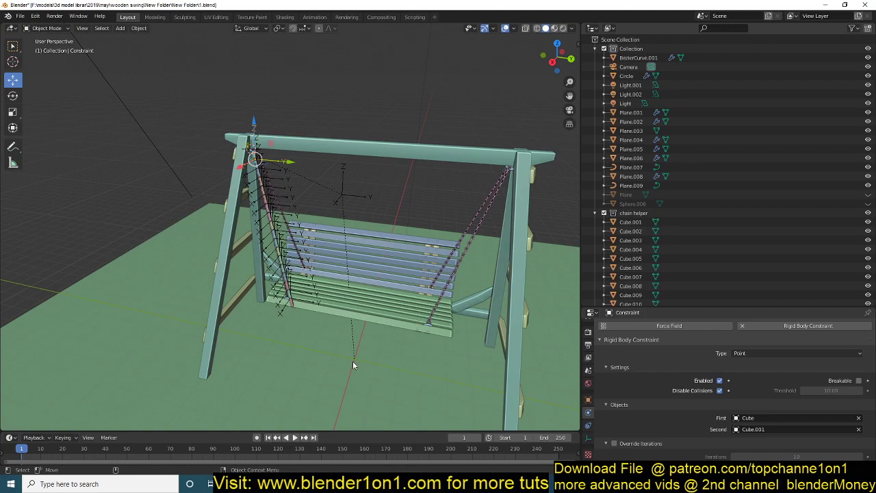
click(458, 152)
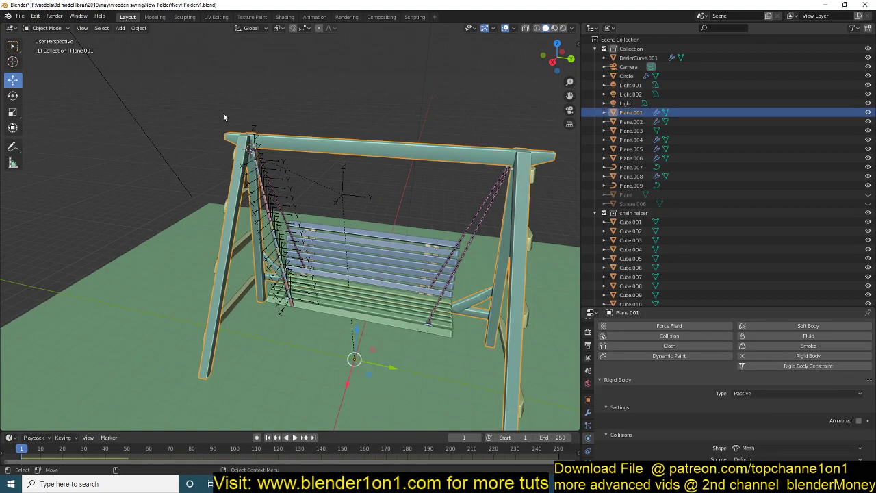
scroll(237, 167, up, 4)
scroll(250, 180, down, 5)
key(space)
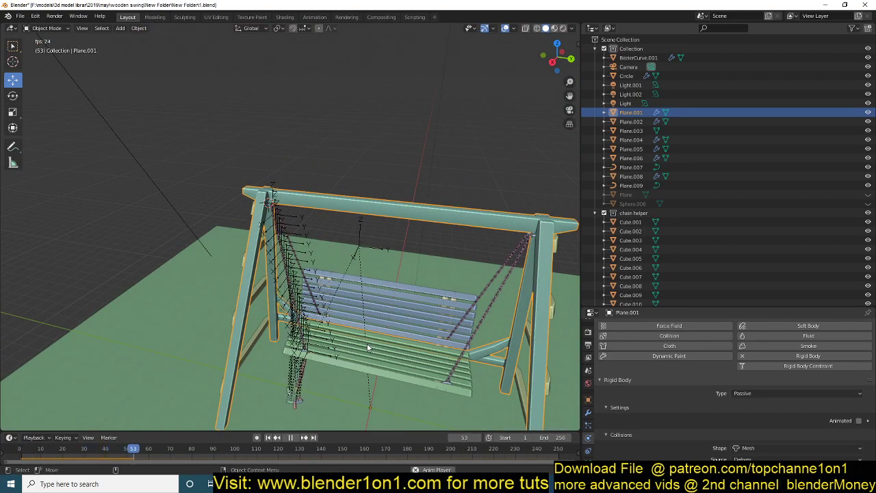
key(Escape)
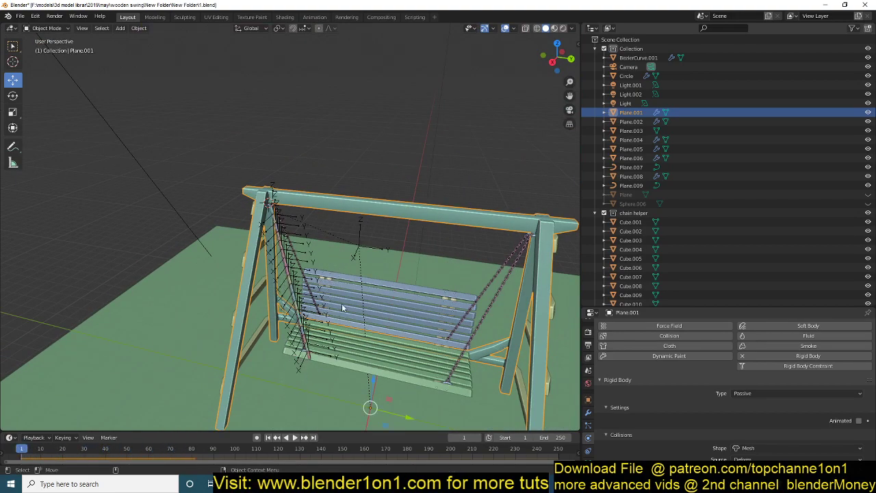
- Delete the constraint that connects the wooden frame to the top helper block
click(360, 244)
key(x)
click(317, 245)
- Add a cube on the beam just above the chain, scale it to 0.031, and raise it 0.03857 m along Z
shift+middle_drag(312, 218, 340, 266)
scroll(310, 202, up, 10)
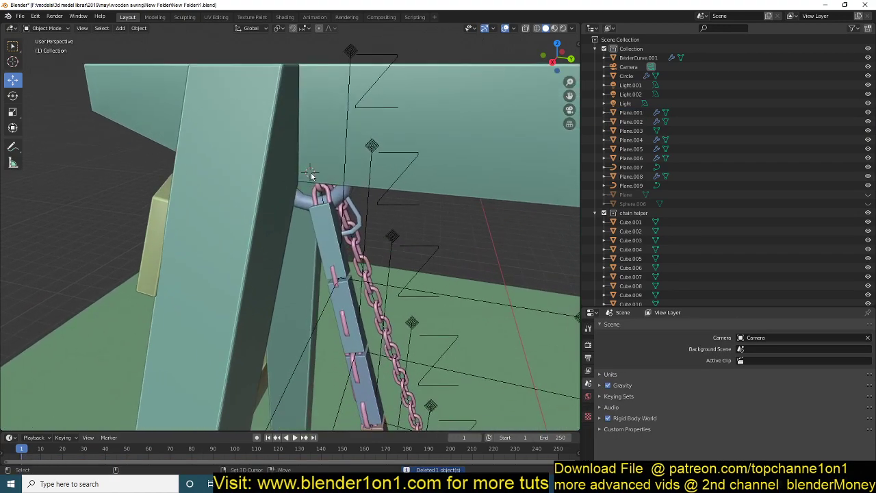
key(shift+a)
mouse_move(318, 174)
click(342, 187)
key(s)
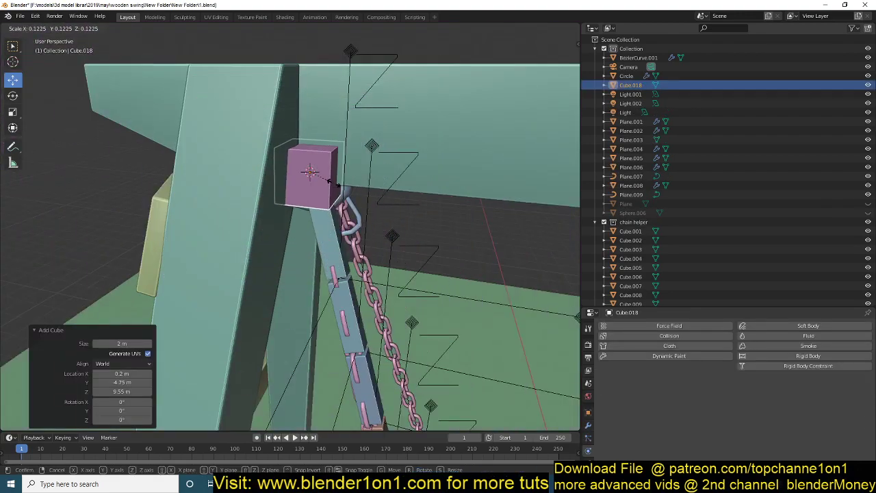
click(318, 177)
key(g)
key(z)
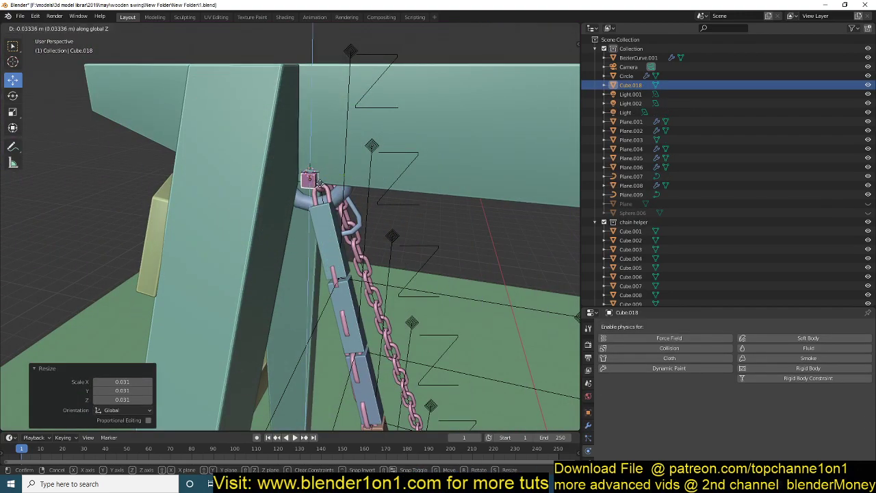
click(319, 175)
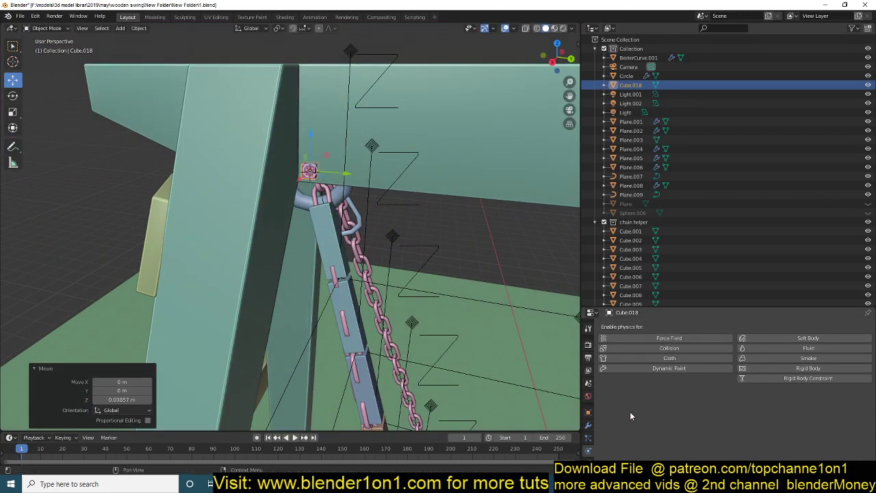
- Give the small anchor cube a rigid body and set its type to Passive
click(801, 369)
click(794, 405)
click(770, 426)
- Connect the anchor cube and the chain's top helper block with a rigid body constraint, and raise the constraint 0.0582 m along Z
middle_drag(356, 274, 310, 290)
click(321, 267)
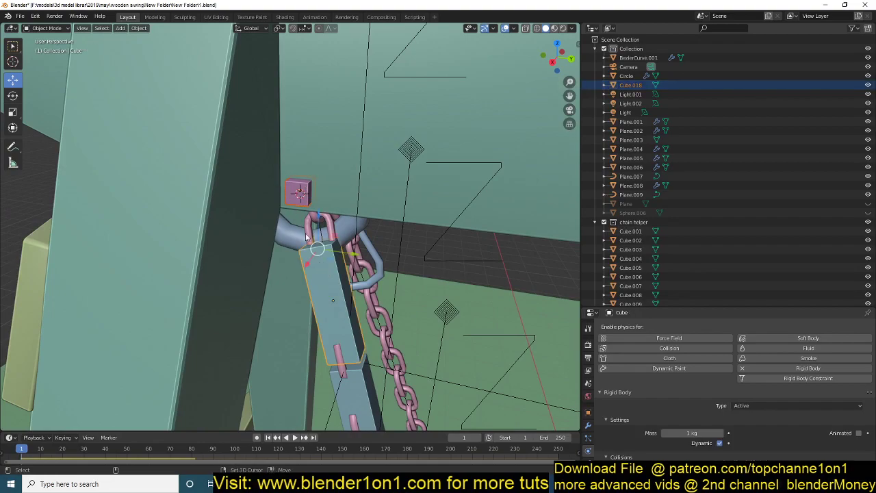
click(139, 28)
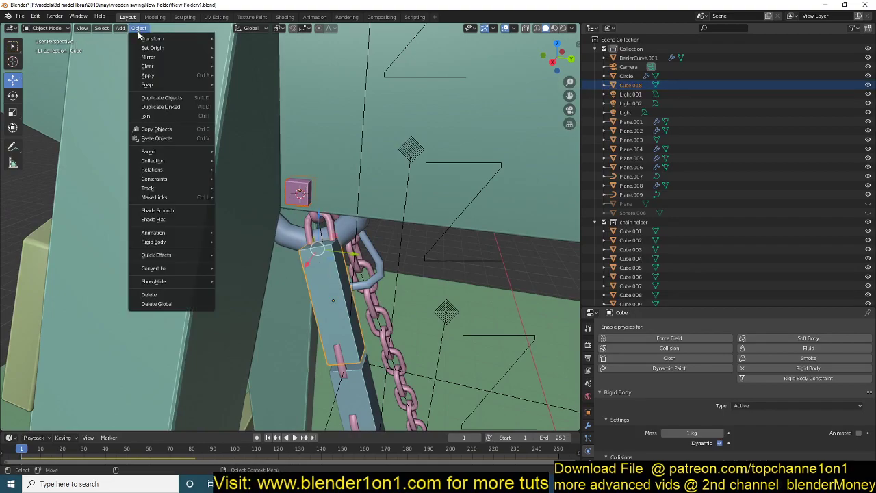
click(138, 27)
click(135, 30)
mouse_move(177, 256)
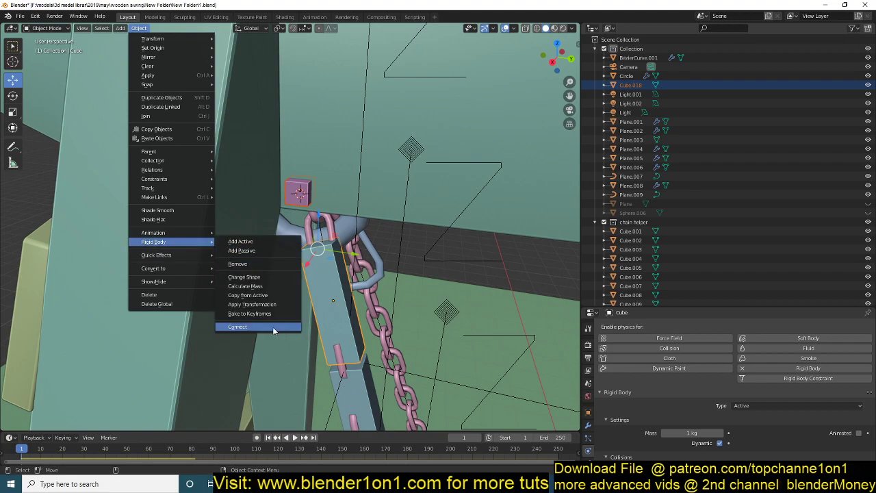
click(273, 327)
drag(318, 216, 318, 189)
- Play the simulation to check how the helper chain hangs from the anchor cube
scroll(308, 308, down, 9)
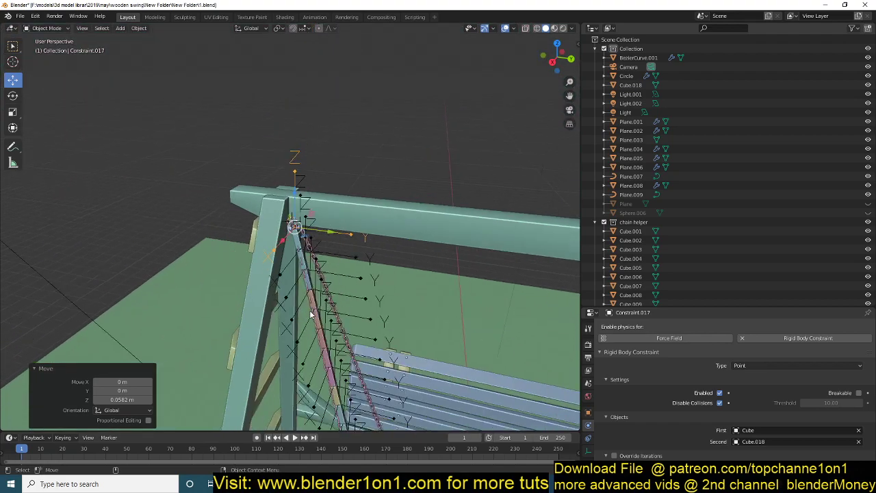
key(space)
scroll(315, 246, down, 3)
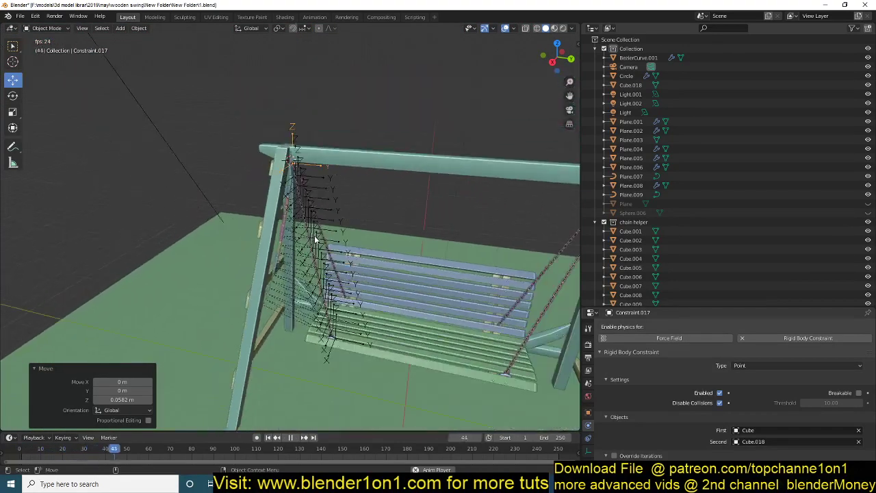
scroll(315, 240, up, 3)
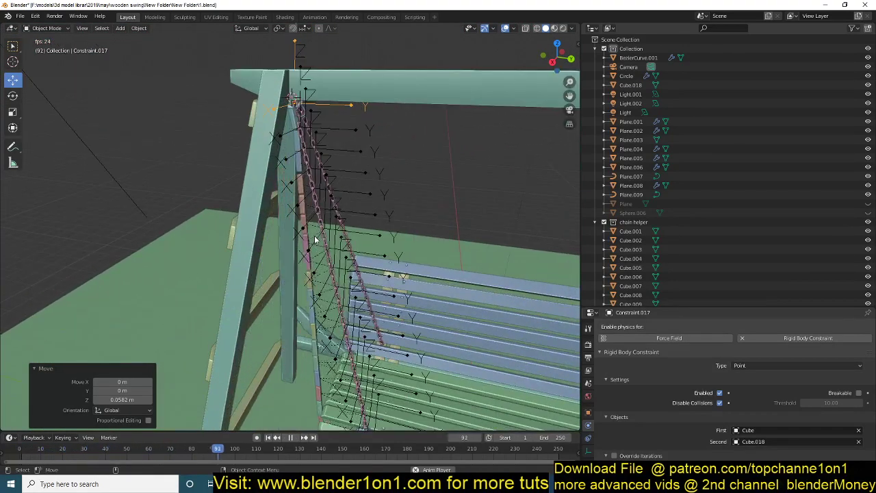
key(Escape)
- Select the wooden frame, check the anchor cube's surroundings, and replay the simulation
scroll(264, 334, down, 2)
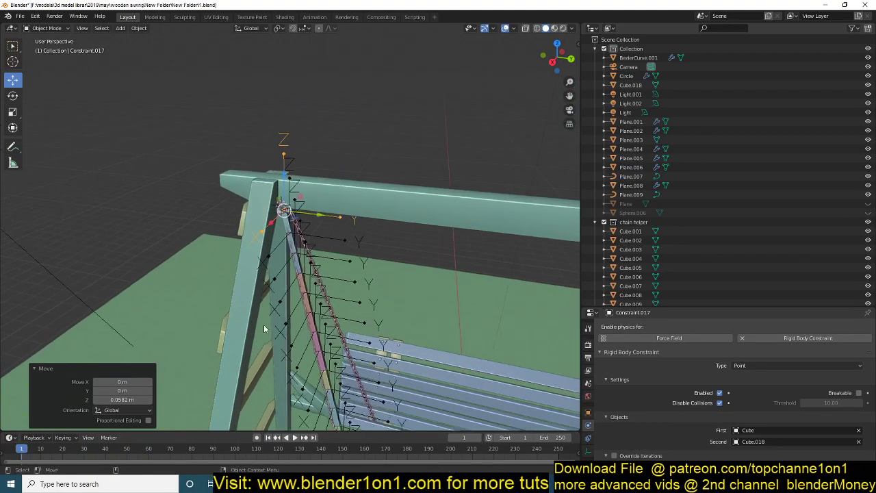
scroll(270, 308, up, 3)
click(246, 136)
click(232, 179)
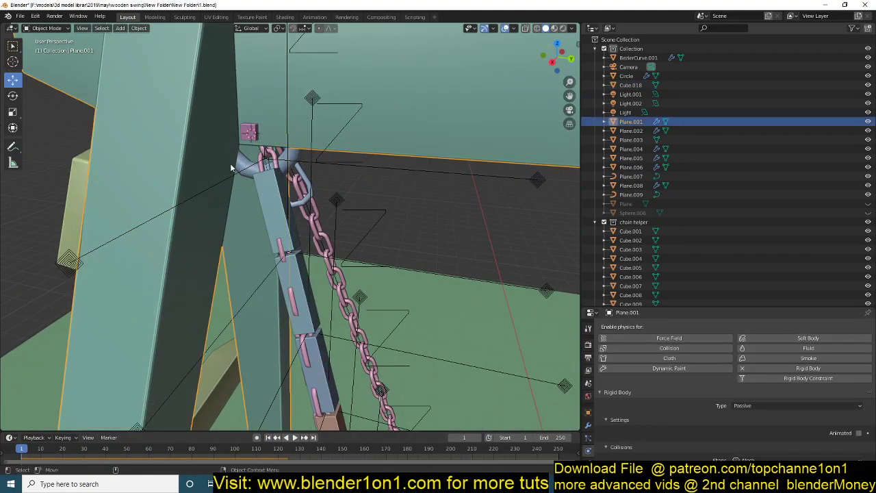
scroll(267, 221, down, 8)
key(space)
shift+middle_drag(295, 315, 278, 210)
key(Escape)
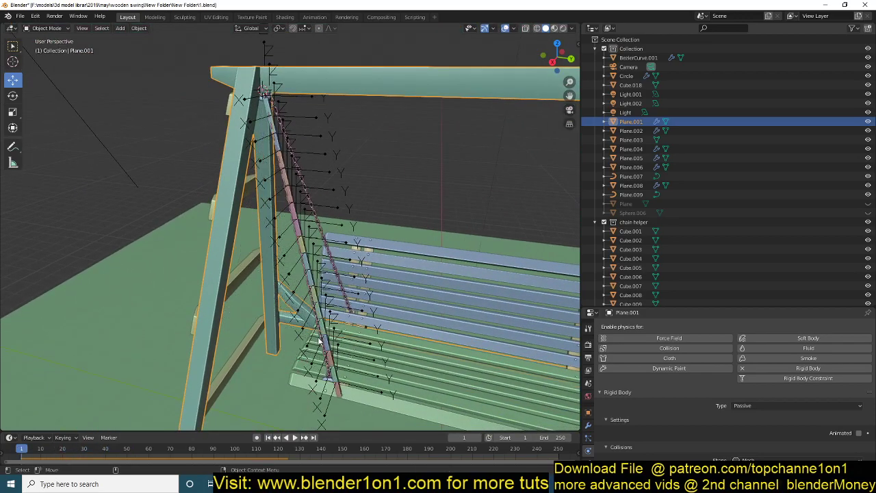
- Join the bench's backrest slats and seat slats into one object
shift+middle_drag(305, 306, 256, 168)
scroll(290, 316, up, 4)
middle_drag(290, 316, 413, 301)
click(414, 301)
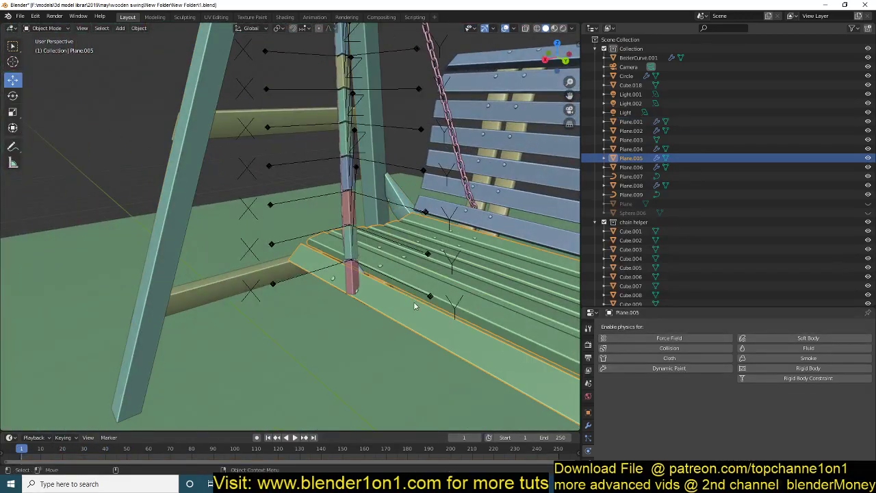
middle_drag(351, 281, 359, 240)
click(360, 239)
shift+click(392, 264)
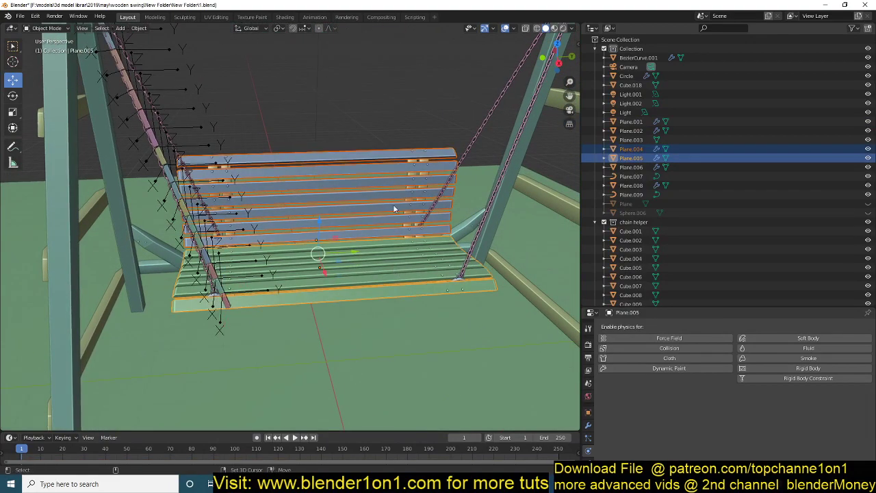
key(ctrl+j)
- Apply the Mirror modifier on the supports behind the bench slats and join the supports to the bench
middle_drag(393, 197, 520, 240)
click(527, 233)
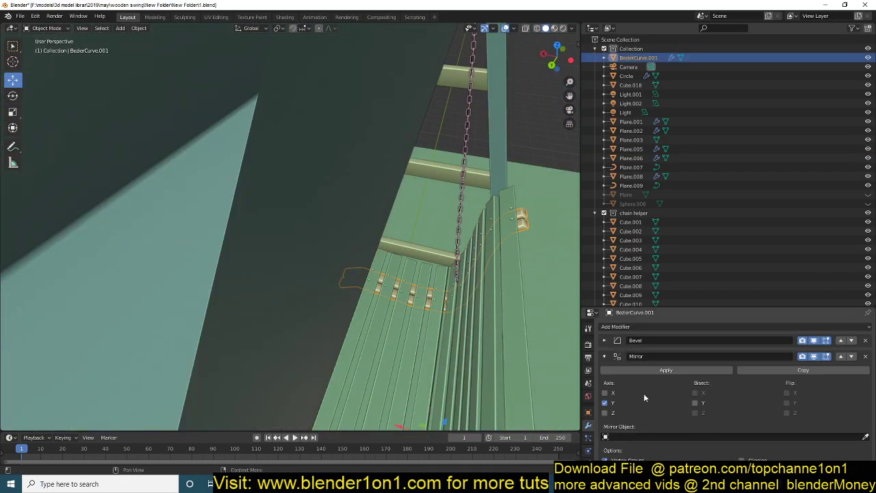
click(621, 370)
middle_drag(387, 291, 424, 248)
shift+click(411, 186)
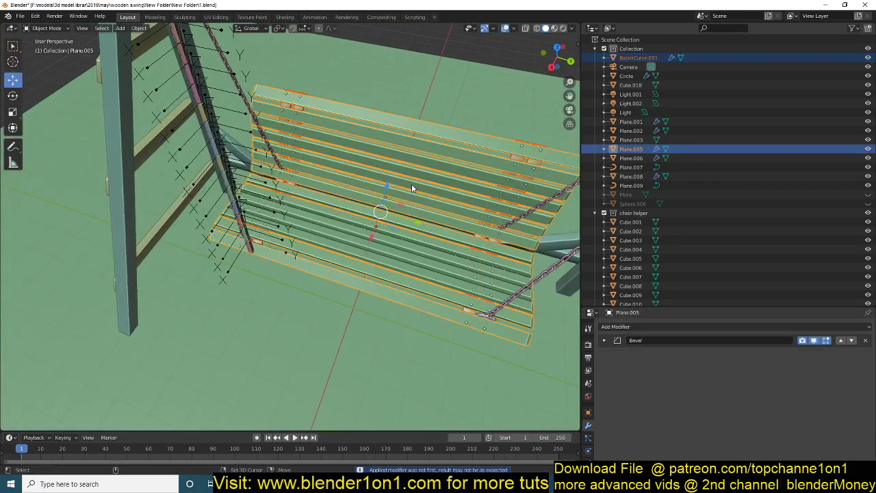
key(ctrl+j)
middle_drag(393, 199, 384, 148)
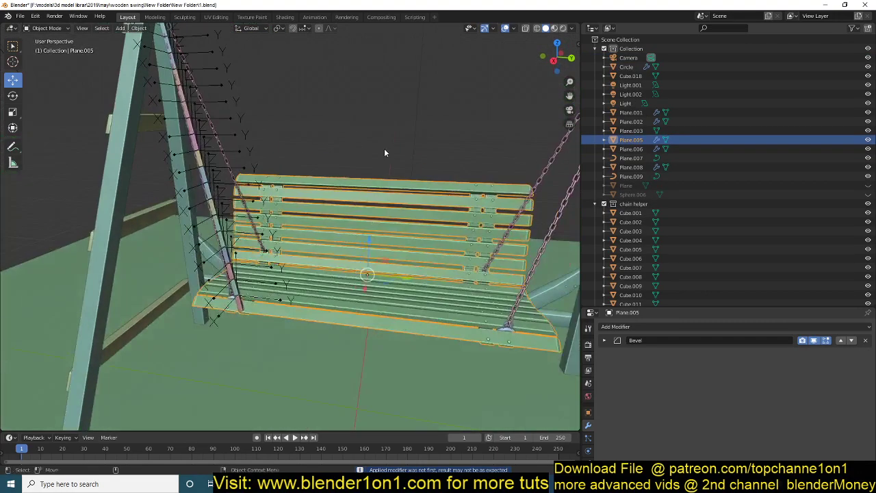
- Set the joined bench's origin to its geometry and apply its scale
right_click(303, 217)
mouse_move(304, 217)
click(372, 230)
key(ctrl+a)
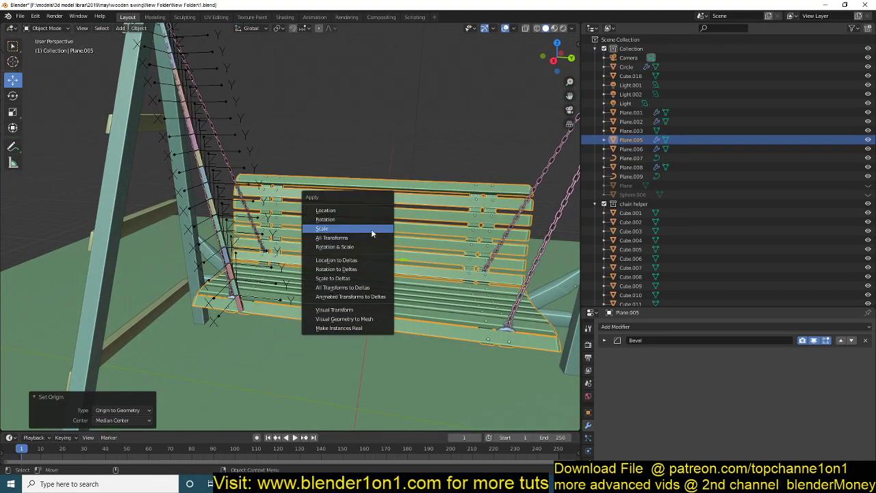
click(374, 228)
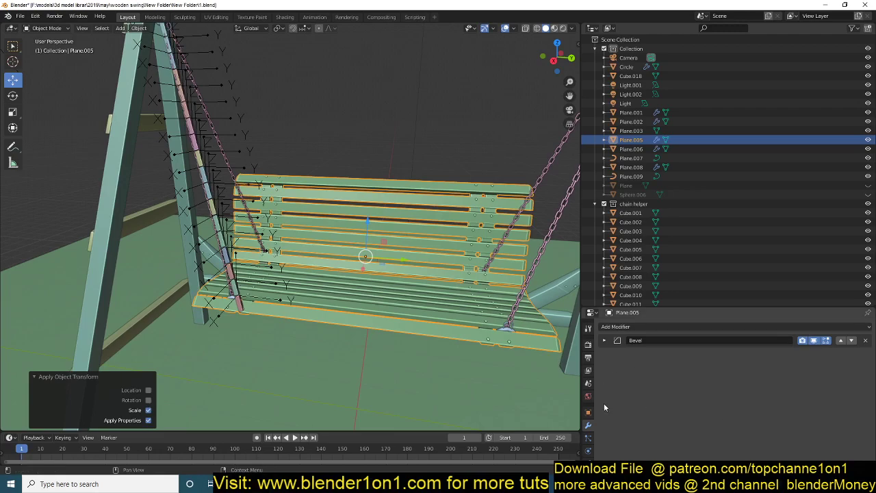
- Give the bench an active rigid body and test it by playing the simulation
click(587, 449)
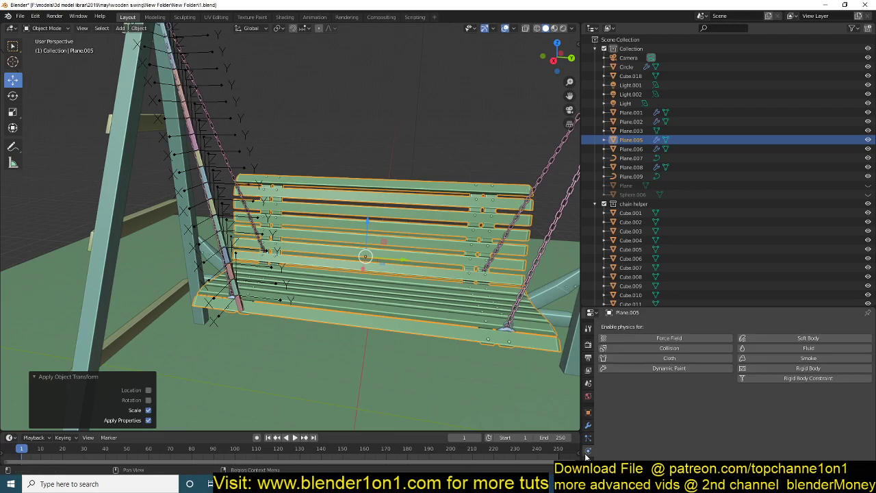
click(802, 370)
key(space)
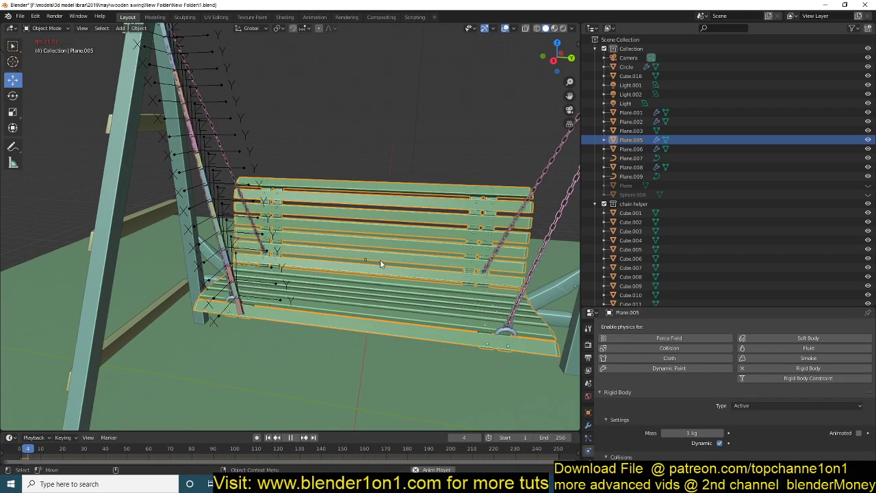
key(Escape)
- Select the chain's bottom helper block and replay the simulation to compare its motion with the bench
shift+middle_drag(274, 317, 289, 306)
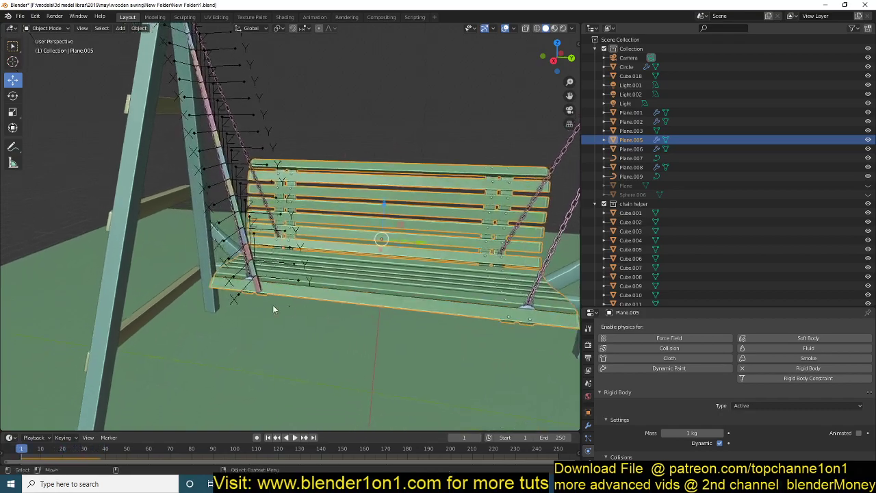
scroll(236, 277, up, 2)
middle_drag(236, 277, 240, 302)
click(235, 285)
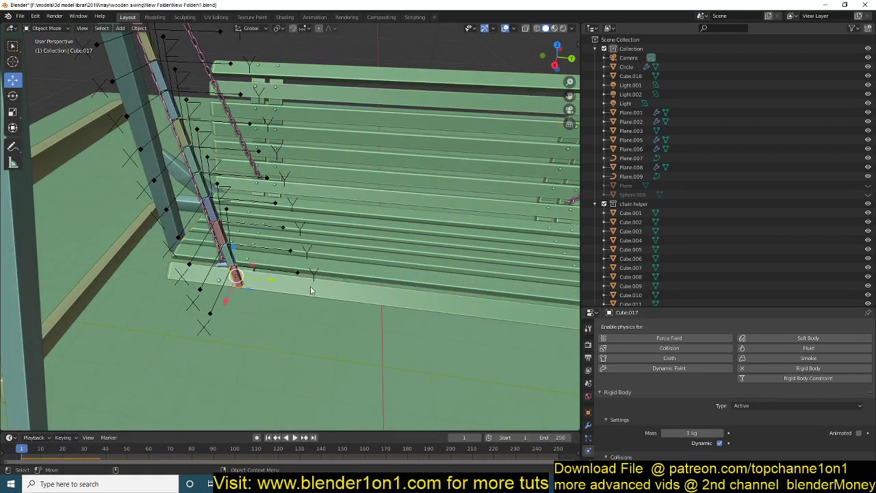
scroll(316, 292, up, 1)
scroll(316, 292, down, 2)
key(space)
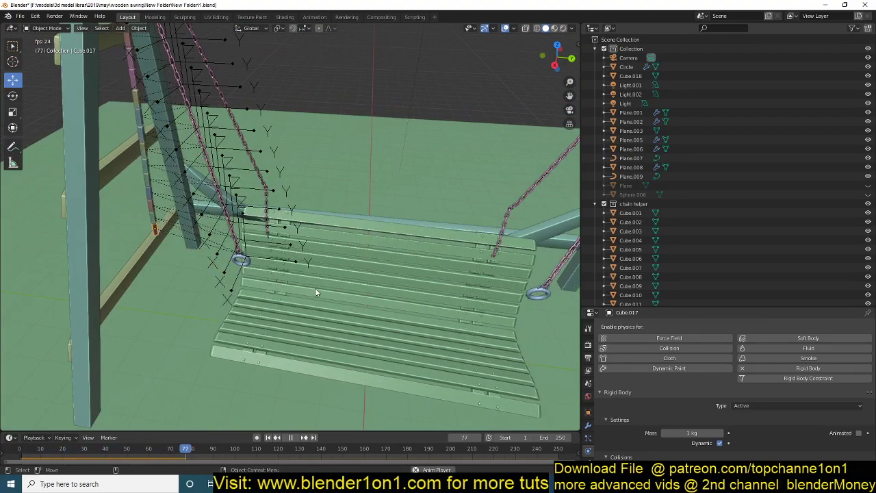
key(Escape)
- Connect the chain's bottom helper block to the bench with a rigid body constraint
scroll(252, 281, up, 3)
shift+middle_drag(252, 281, 274, 279)
click(288, 314)
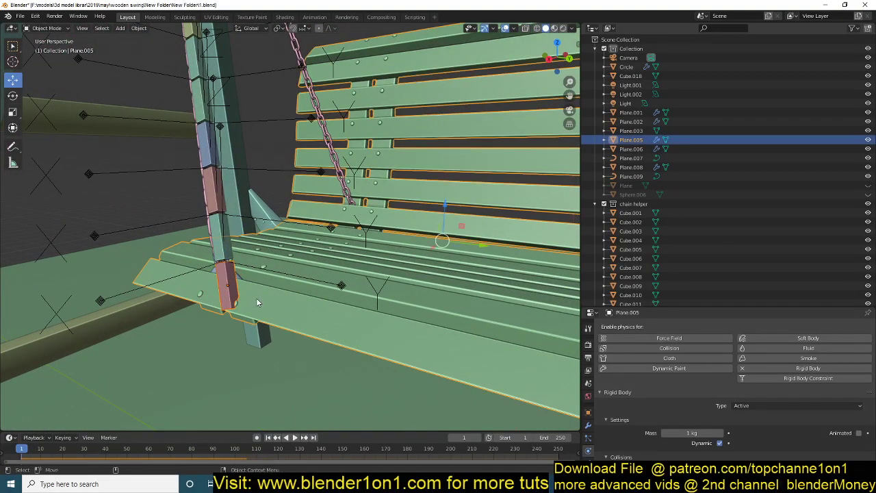
click(233, 284)
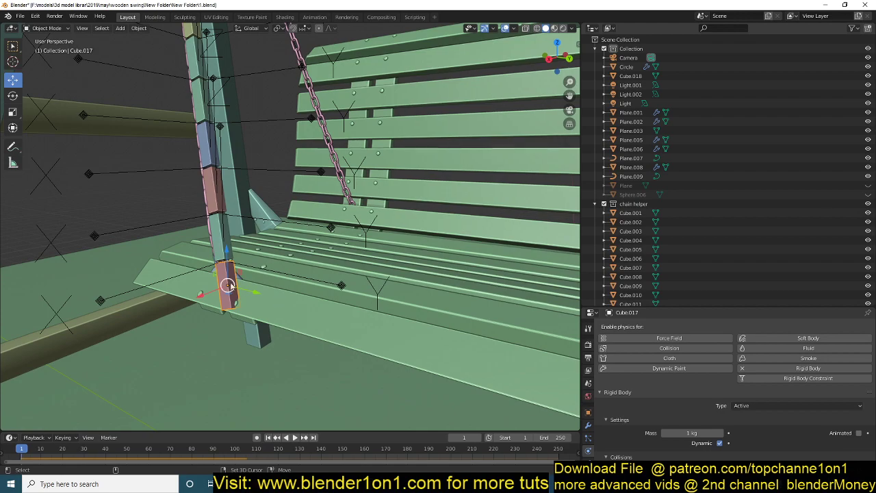
click(377, 323)
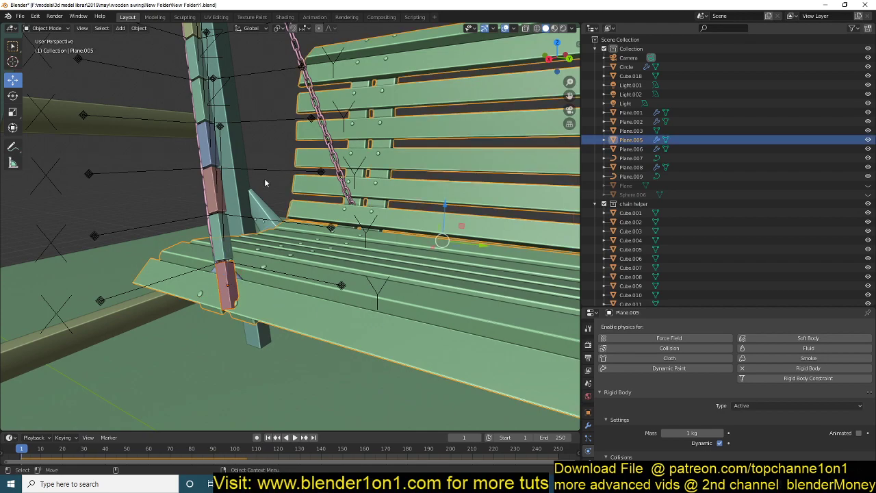
click(137, 28)
mouse_move(172, 243)
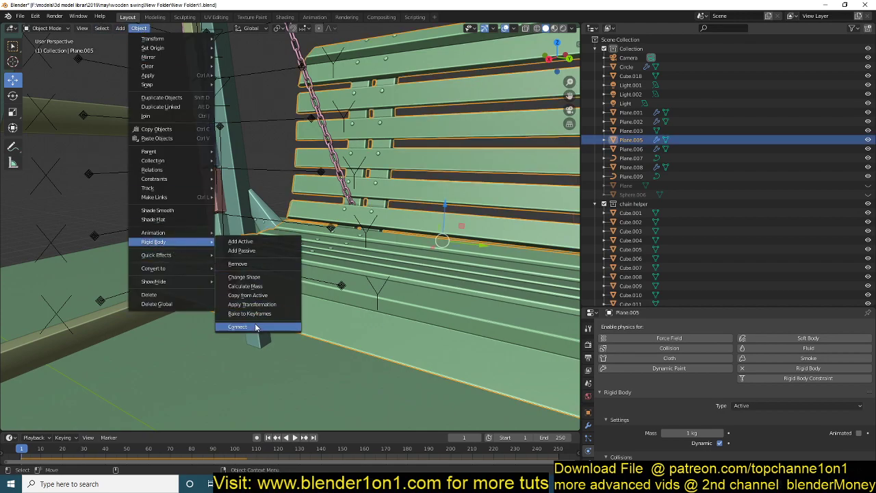
click(255, 327)
- Inspect the new constraint's settings and the bench and bottom helper block it links
middle_drag(256, 327, 330, 133)
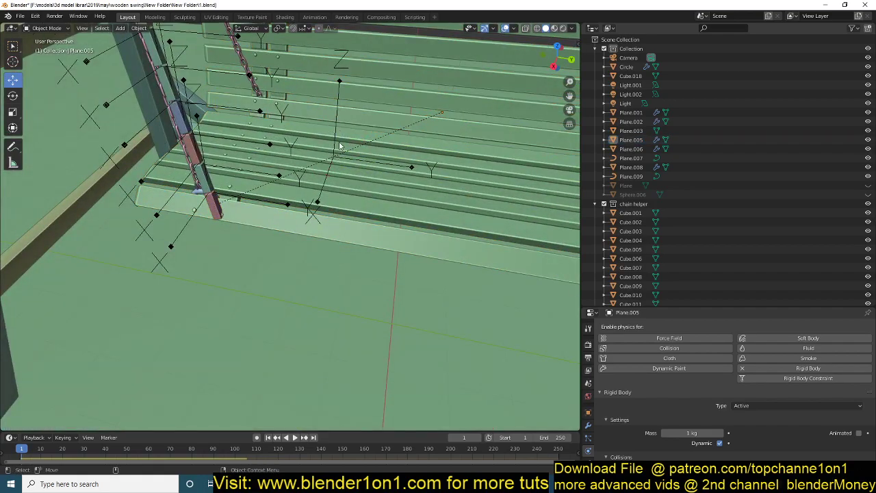
scroll(336, 132, down, 5)
click(177, 148)
scroll(332, 241, up, 4)
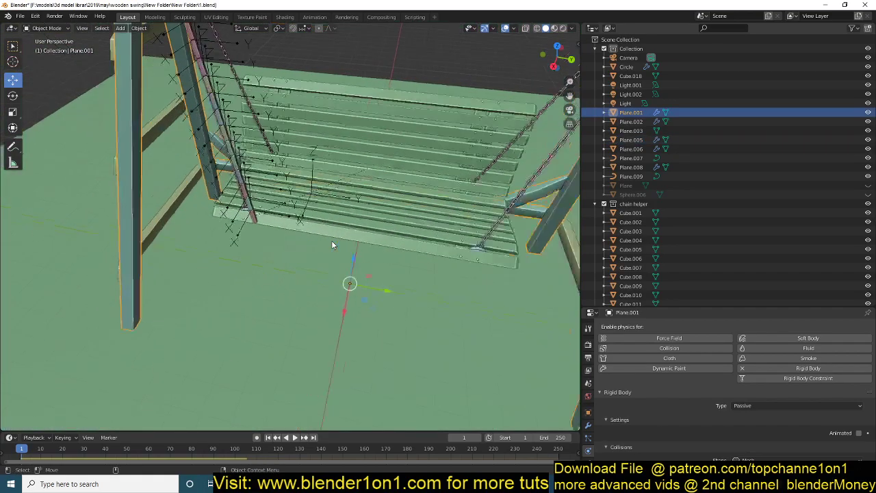
click(326, 142)
scroll(321, 164, down, 5)
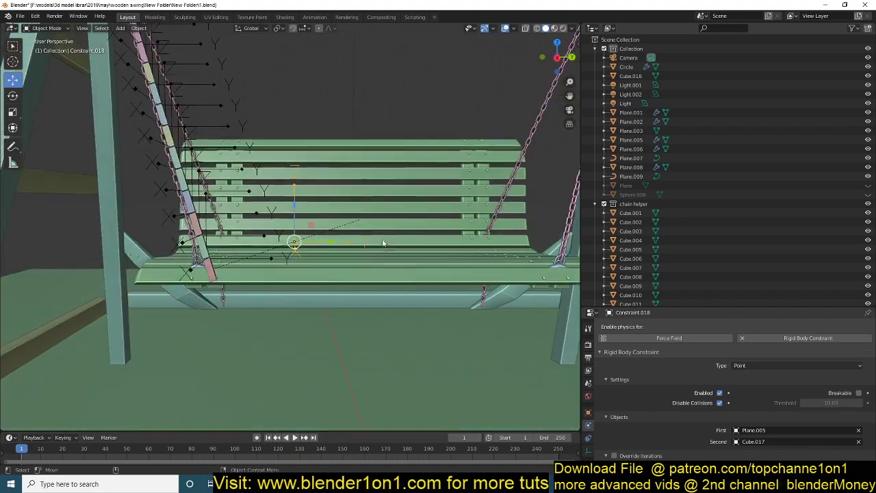
scroll(272, 205, up, 5)
click(317, 144)
click(278, 171)
click(206, 252)
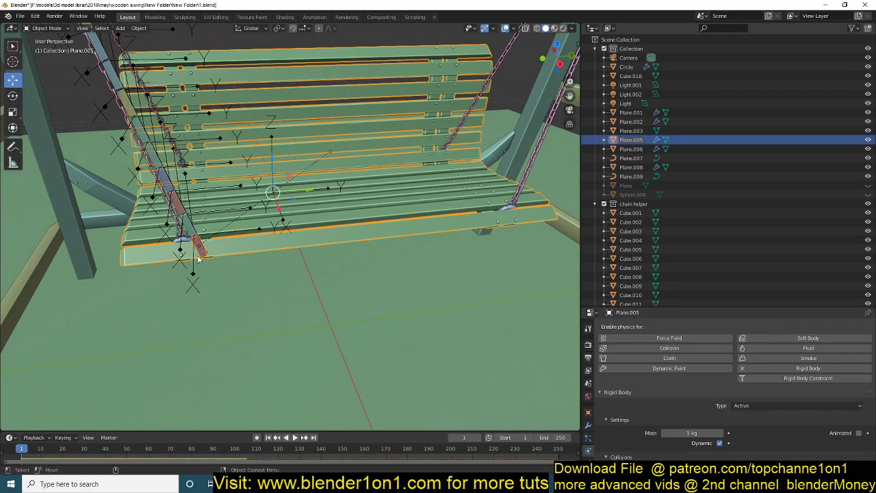
- Play the simulation to check how the bench swings from the bottom helper block
scroll(322, 286, down, 4)
key(alt+a)
key(space)
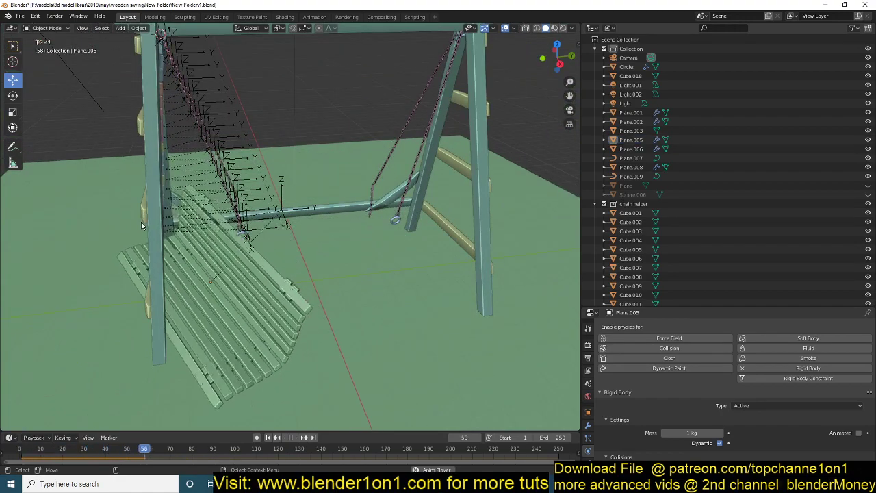
key(Escape)
scroll(240, 254, up, 3)
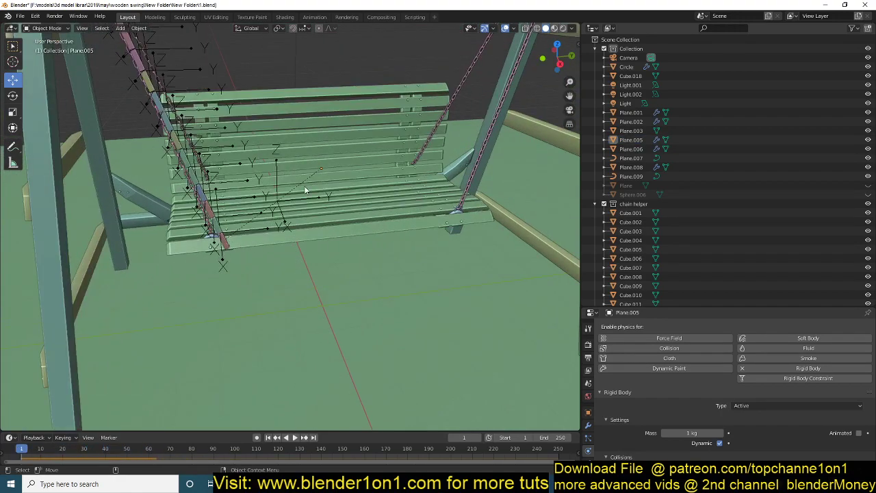
key(space)
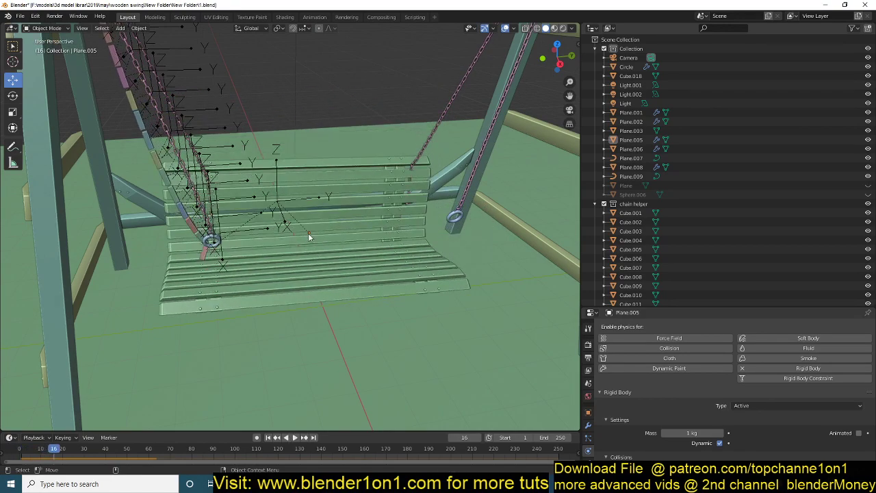
- Delete the constraint between the bench and the bottom helper block and return the timeline to frame 0
click(277, 165)
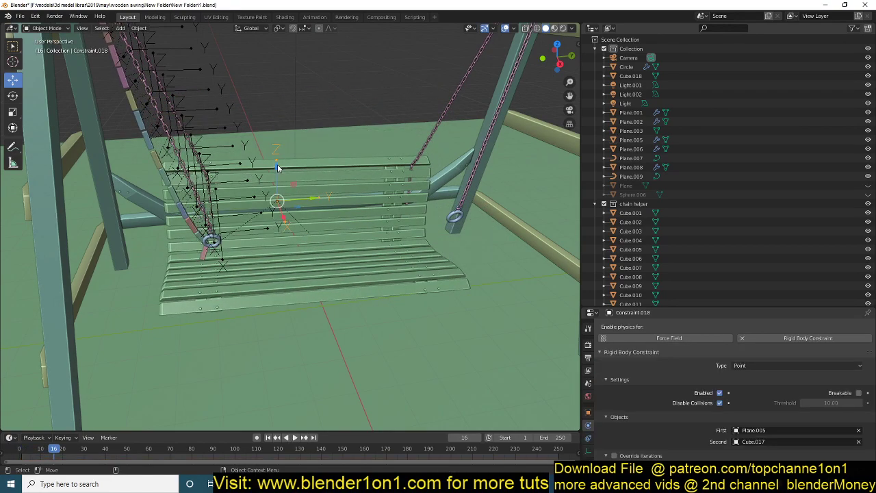
key(Delete)
click(6, 458)
- Place the 3D cursor at the bench's front board, right beside the chain's bottom helper block
scroll(233, 283, up, 5)
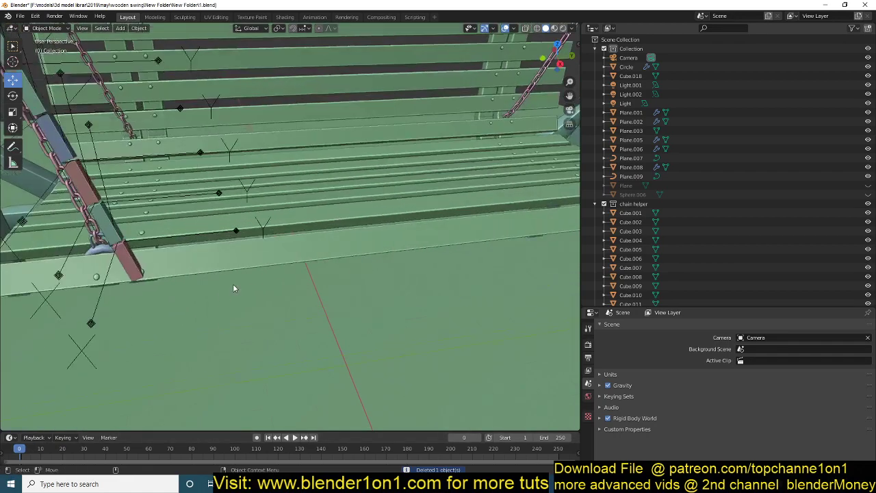
middle_drag(233, 283, 164, 268)
click(268, 259)
middle_drag(289, 336, 298, 267)
key(shift+s)
click(293, 307)
middle_drag(293, 307, 297, 268)
- Add an ico sphere at the 3D cursor and scale it down to about 0.088
key(shift+a)
mouse_move(297, 268)
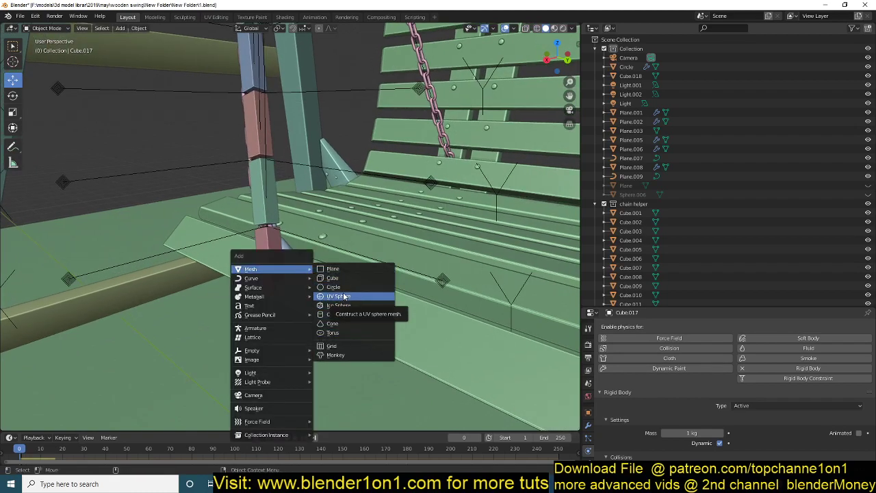
click(338, 305)
key(s)
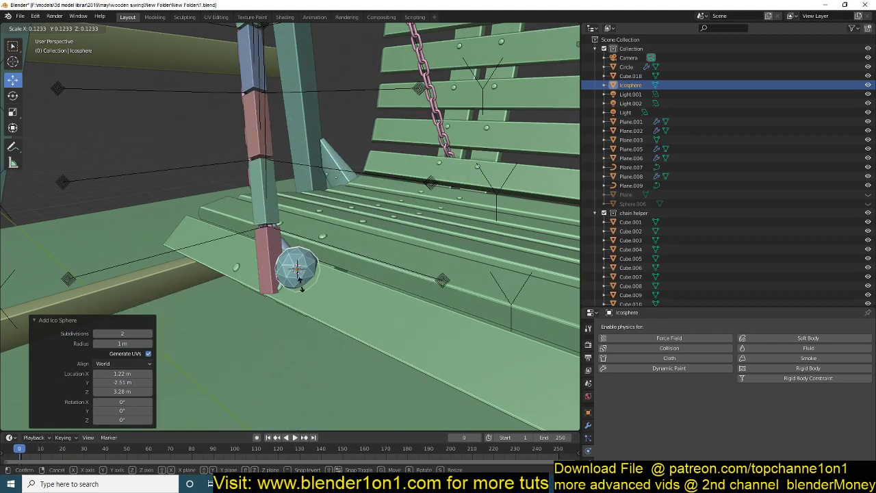
click(316, 287)
middle_drag(316, 286, 200, 292)
key(KP_Decimal)
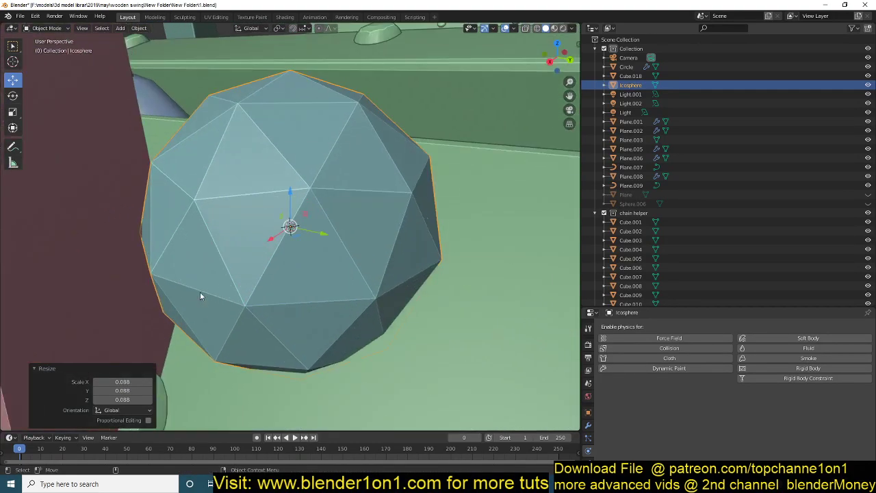
scroll(200, 293, down, 8)
- Give the small ico sphere a rigid body and set its type to Passive
click(211, 216)
click(366, 251)
middle_drag(366, 250, 312, 226)
click(302, 234)
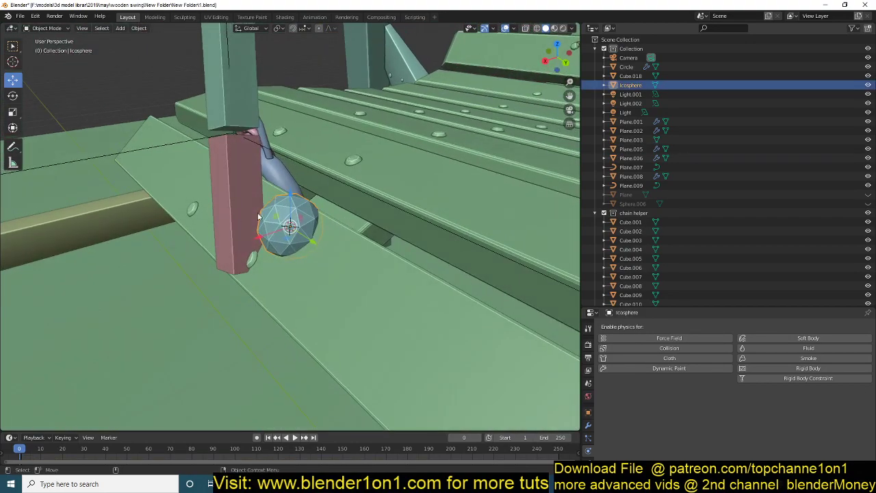
click(808, 368)
middle_drag(409, 366, 363, 259)
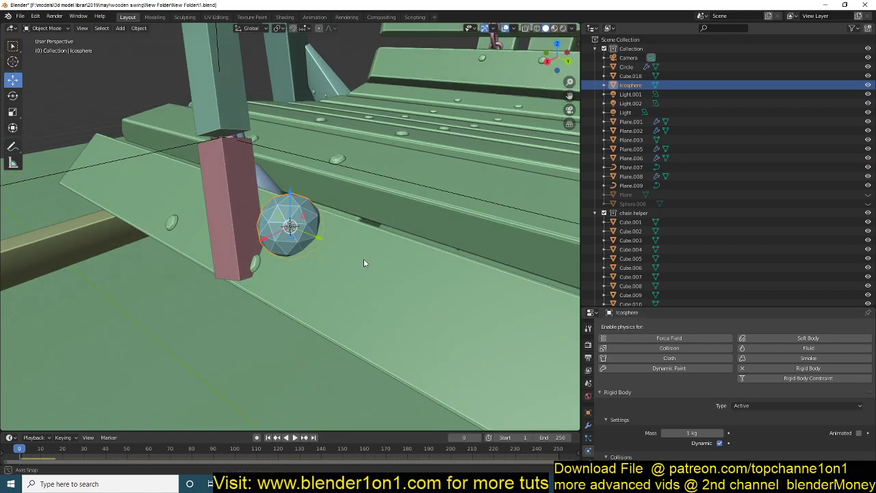
click(771, 407)
click(760, 428)
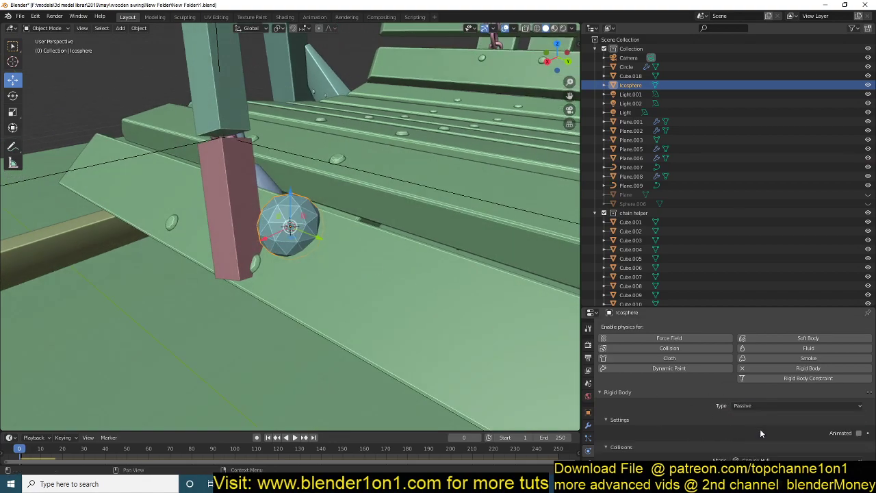
- Parent the ico sphere to the bench and play the simulation to test the link
click(391, 269)
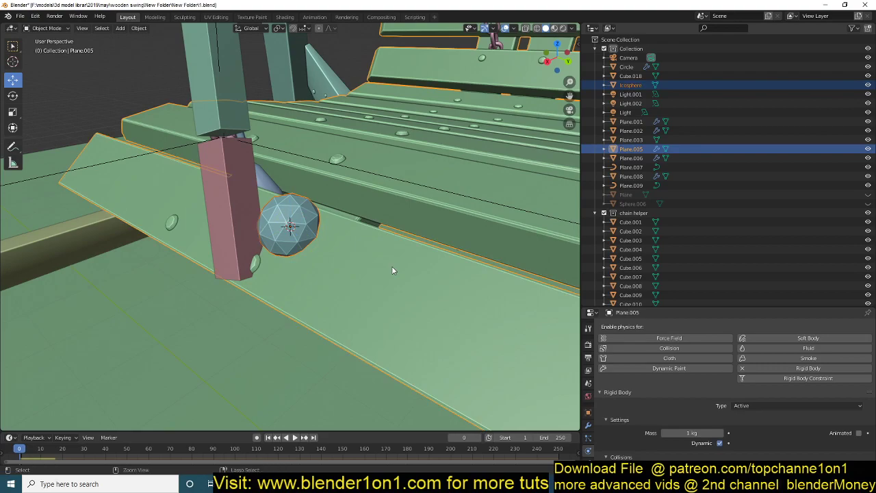
key(ctrl+p)
click(392, 268)
scroll(388, 285, down, 5)
key(alt+a)
key(space)
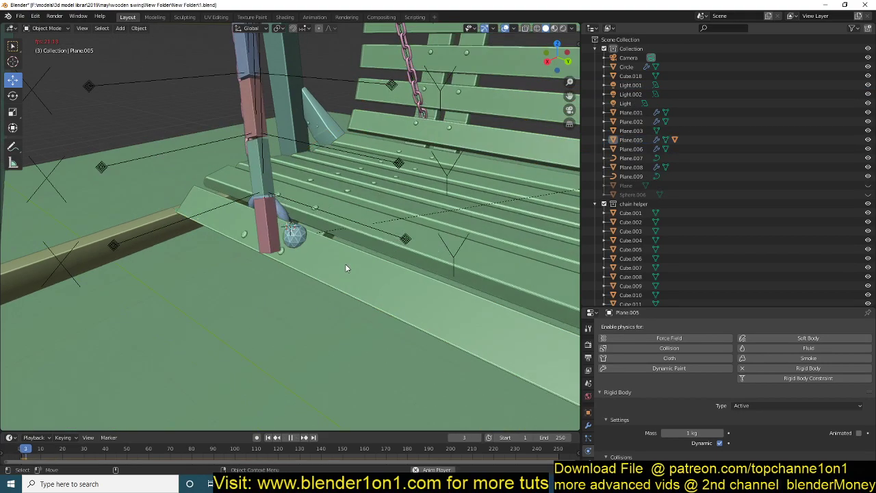
scroll(347, 267, down, 3)
key(Escape)
- Examine the ico sphere between the bottom helper block and the bench, selecting these objects in turn
scroll(347, 265, up, 8)
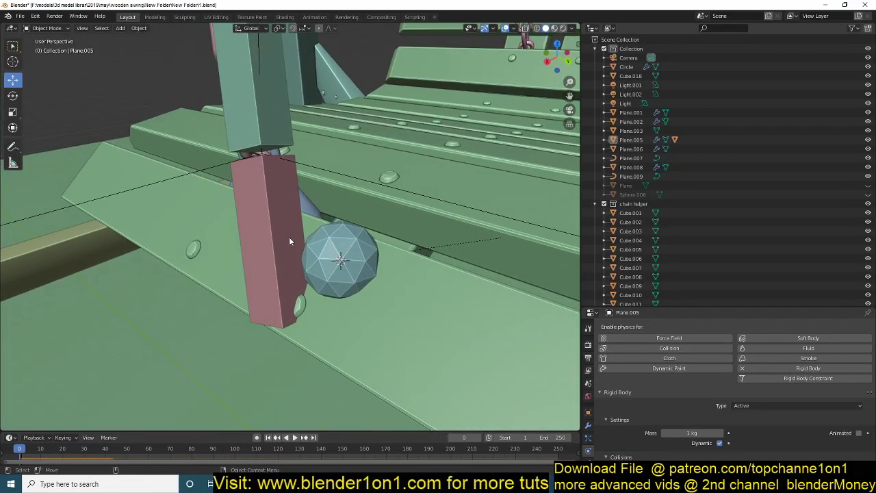
shift+click(346, 245)
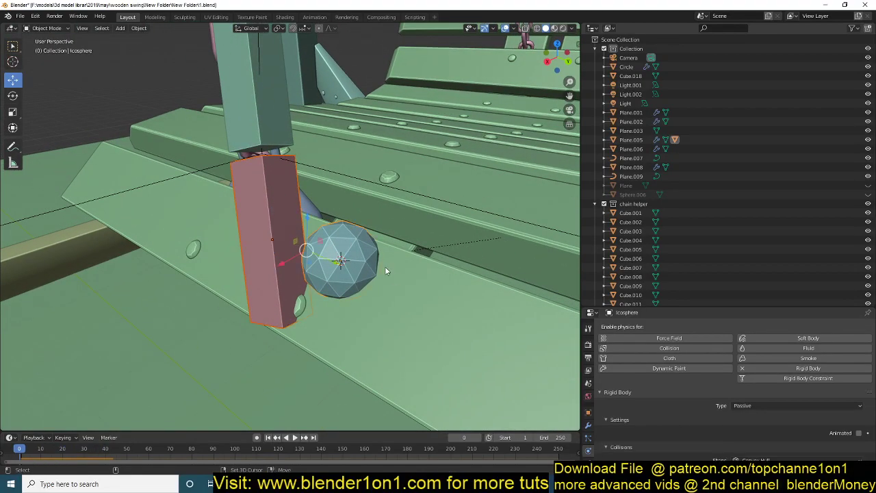
scroll(343, 278, down, 3)
click(336, 245)
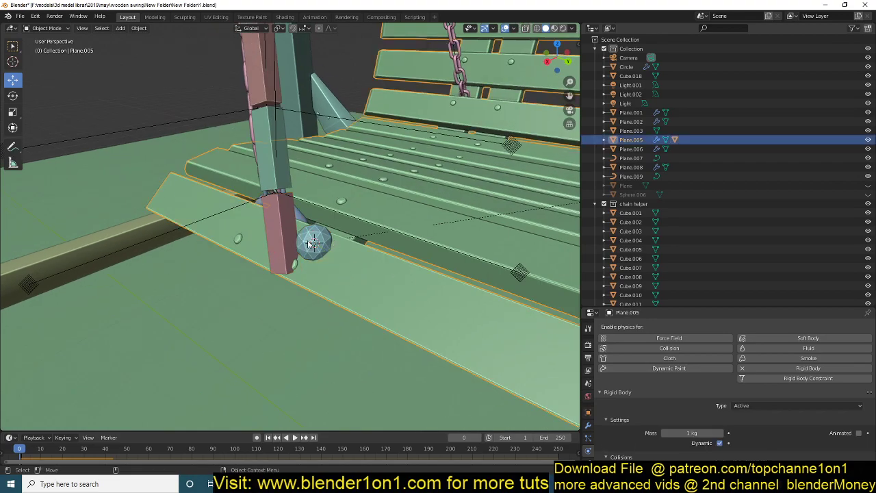
click(289, 231)
click(316, 245)
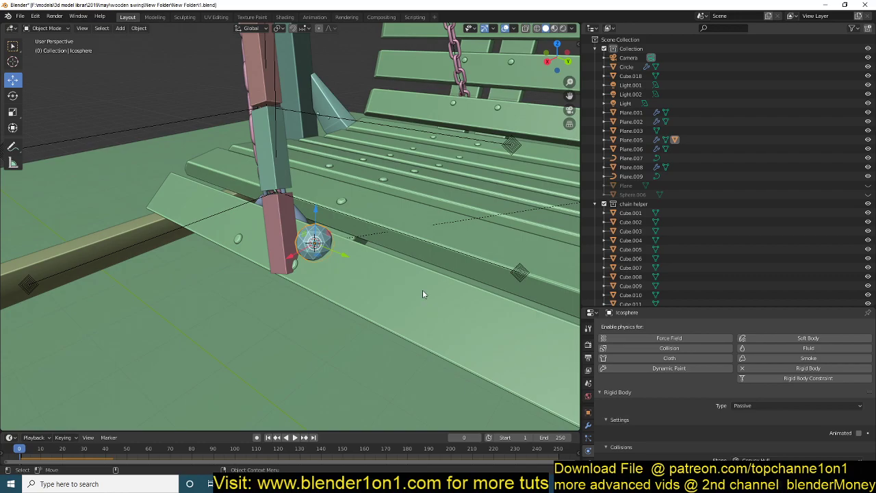
middle_drag(406, 272, 276, 296)
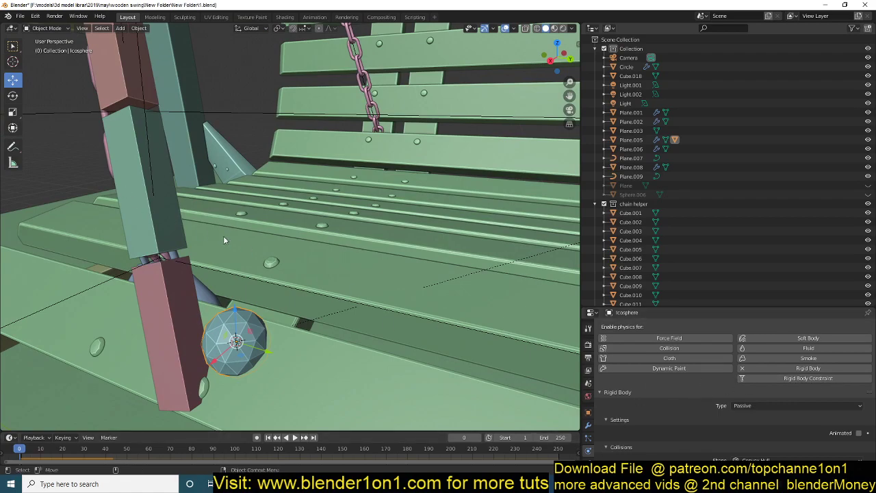
- Clear the ico sphere's parent while keeping its transformation
middle_drag(343, 353, 312, 335)
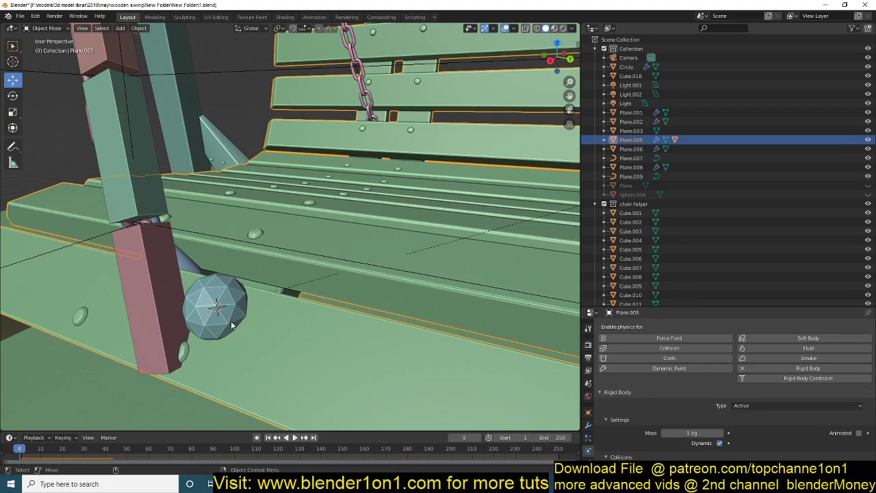
key(alt+p)
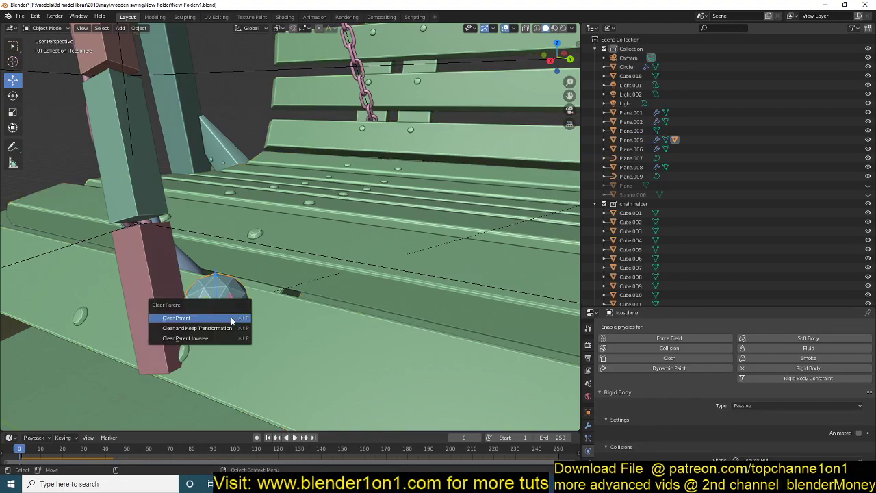
click(234, 329)
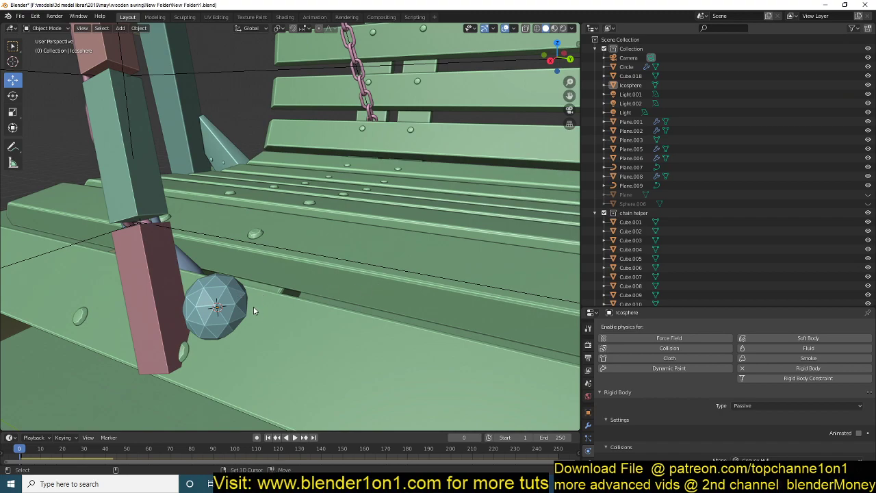
key(shift+a)
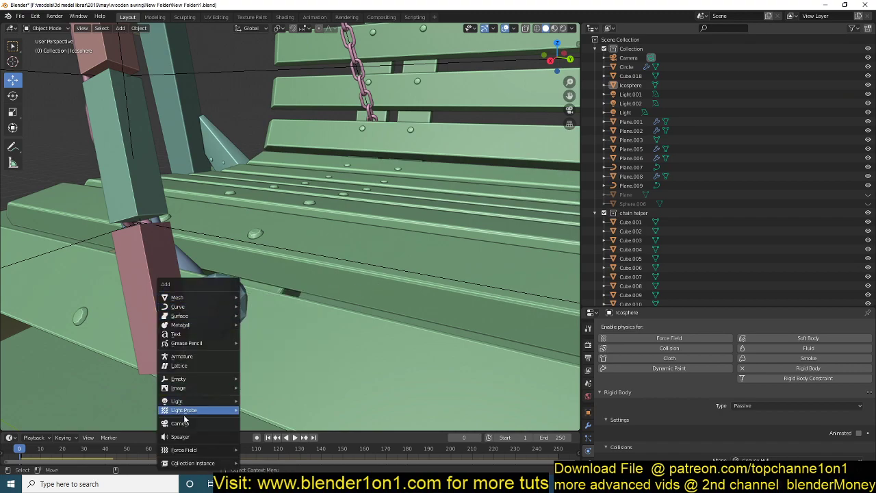
mouse_move(205, 378)
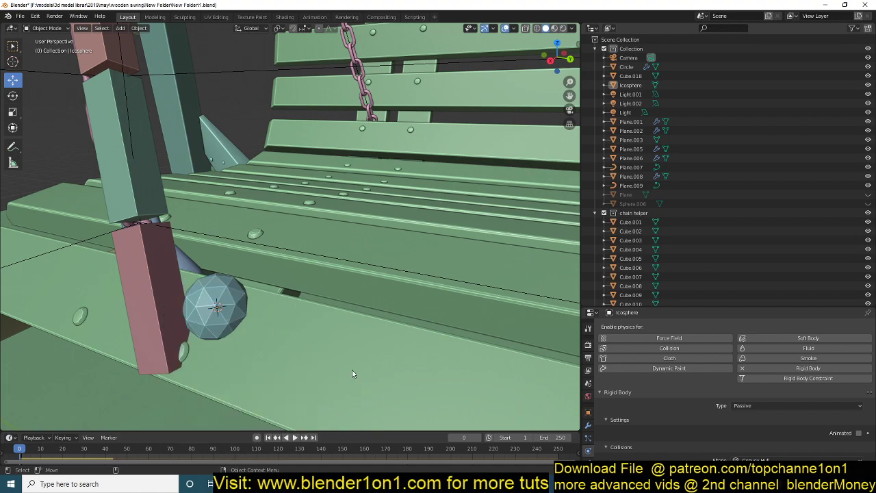
- Connect the ico sphere to the bench with a Point rigid body constraint
click(238, 322)
middle_drag(239, 322, 346, 290)
click(354, 288)
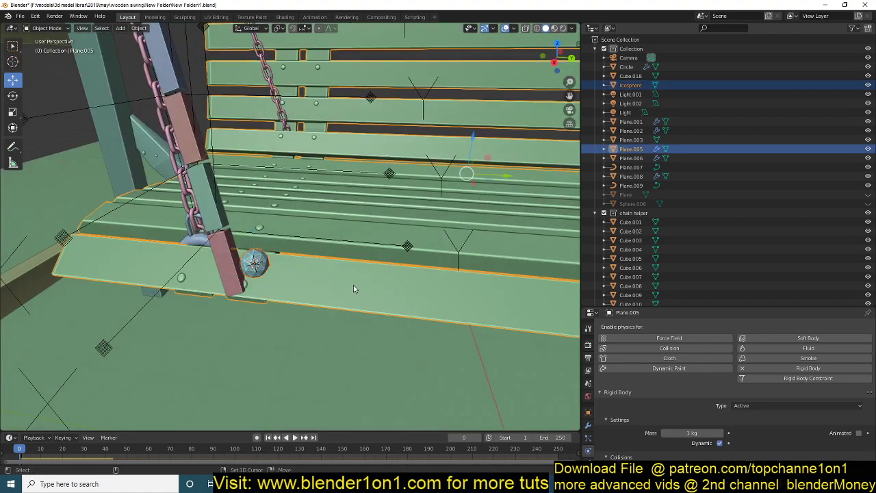
click(139, 29)
mouse_move(174, 241)
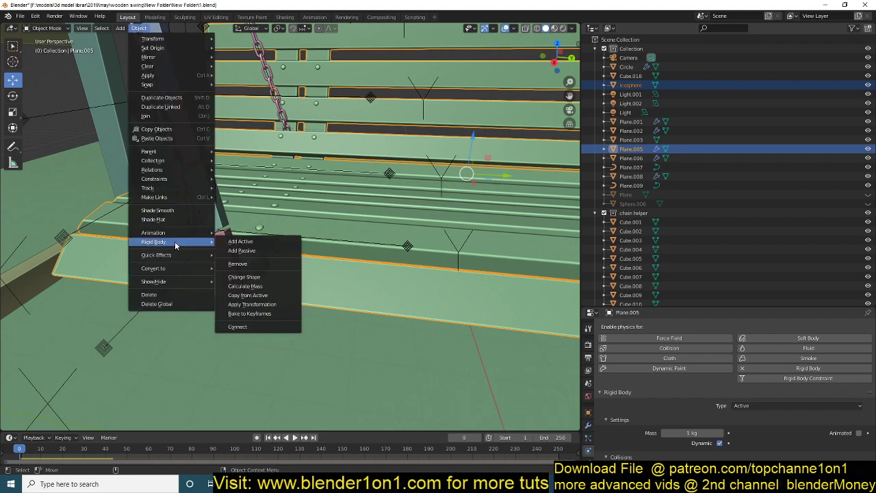
click(272, 330)
- Select the new constraint and check which objects it links at the ico sphere
middle_drag(272, 330, 295, 279)
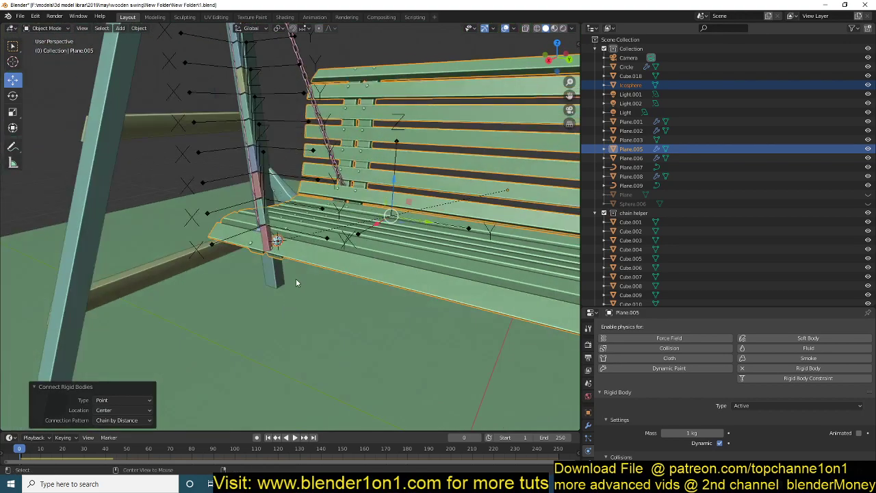
click(374, 209)
middle_drag(397, 214, 334, 185)
scroll(330, 263, up, 7)
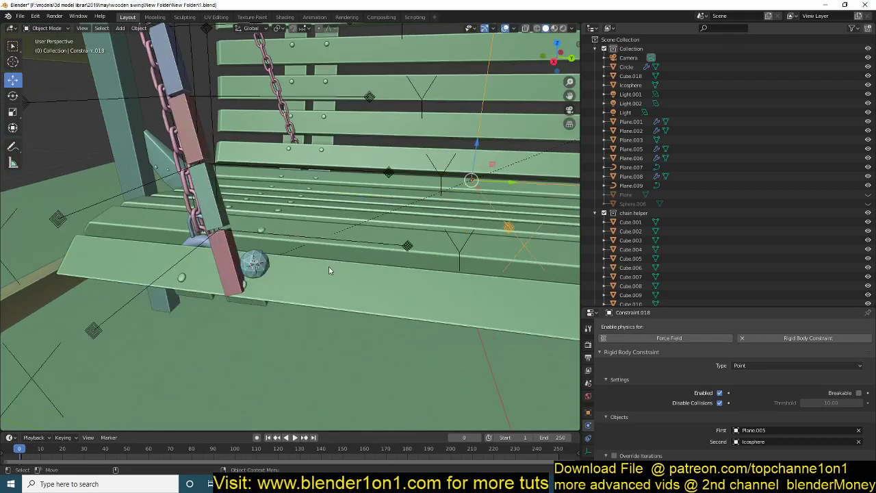
- Select the ico sphere and the bottom helper block in turn and play the simulation to check their attachment
click(225, 291)
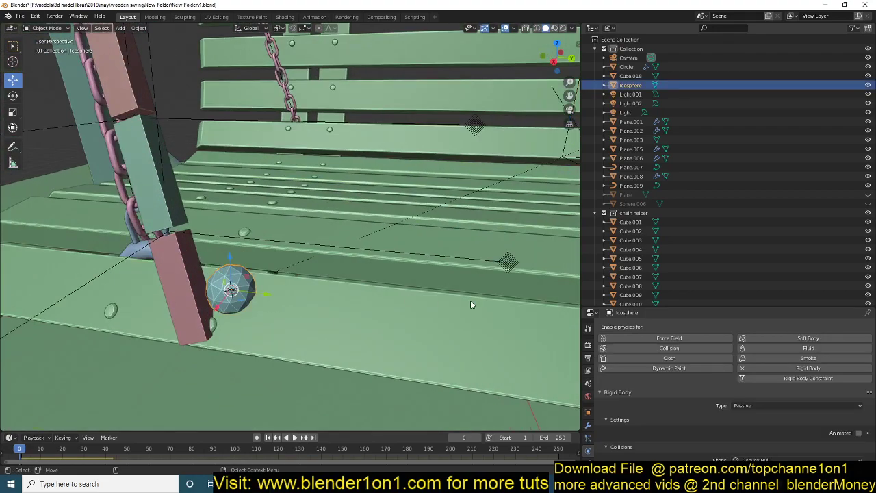
click(177, 270)
scroll(262, 304, down, 6)
key(space)
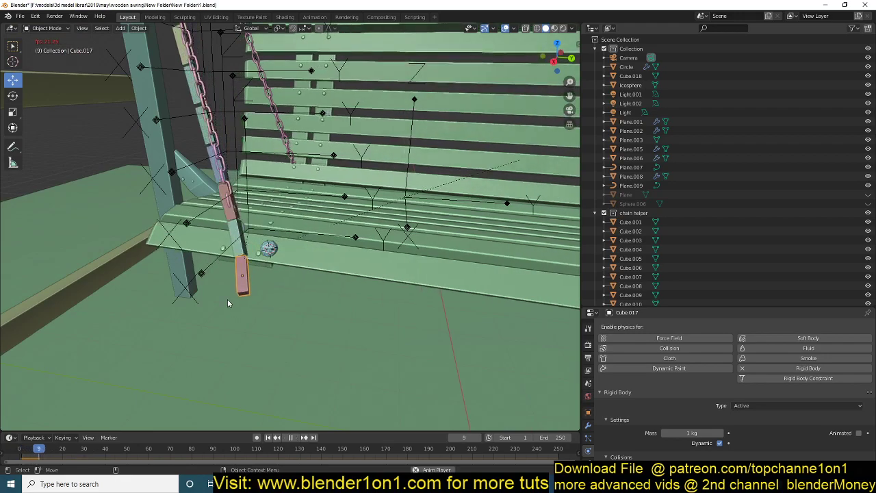
key(Escape)
scroll(270, 294, up, 4)
key(space)
key(Escape)
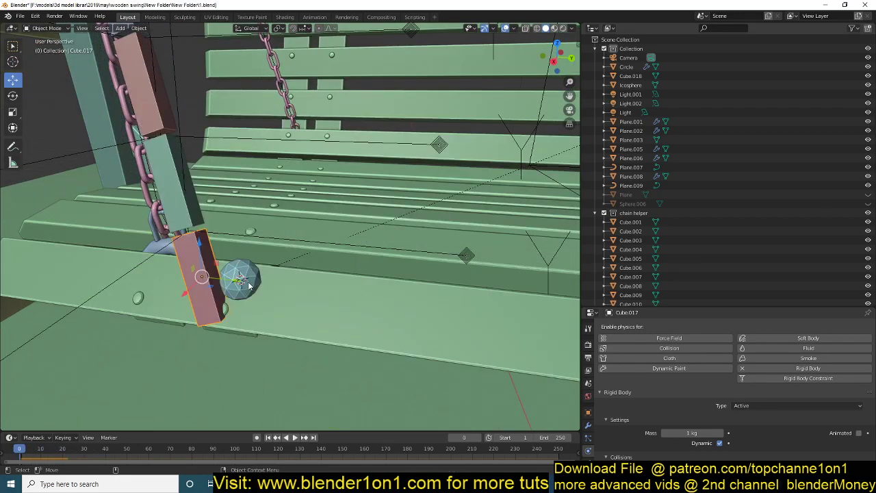
- Set the type of the constraint between the bench and the ico sphere to Fixed
click(241, 280)
middle_drag(321, 297, 369, 210)
click(389, 147)
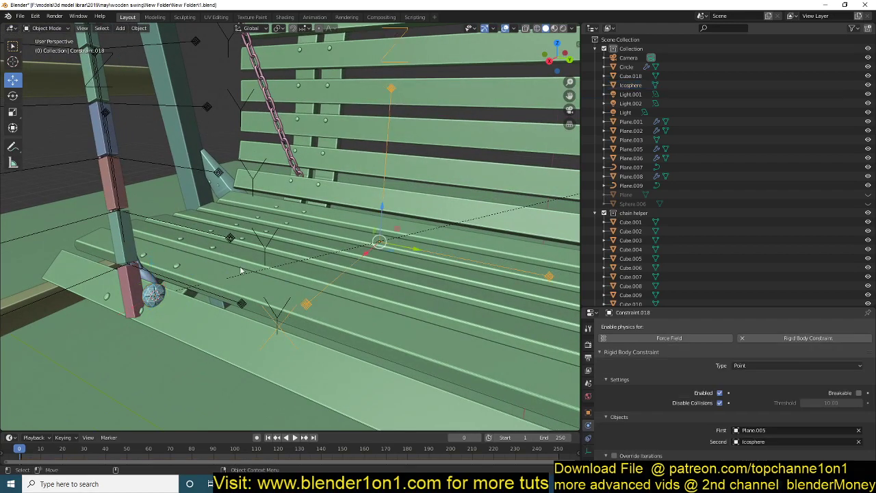
click(156, 295)
shift+click(224, 324)
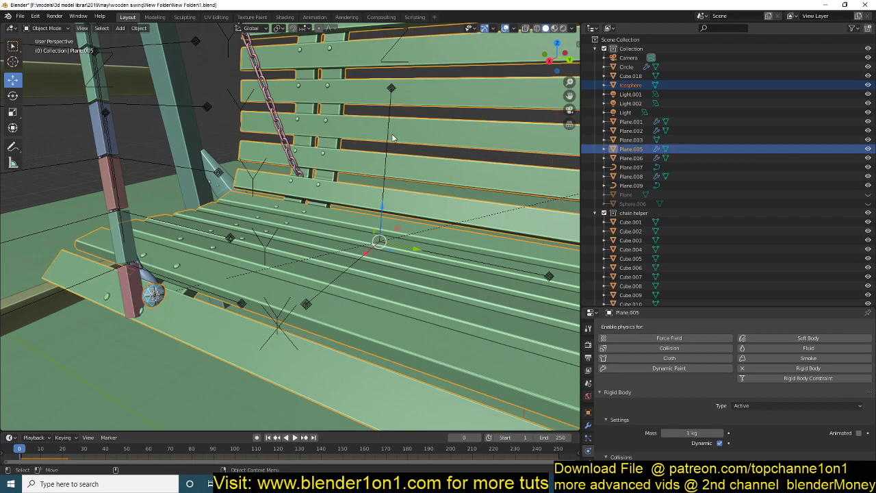
click(390, 113)
click(744, 366)
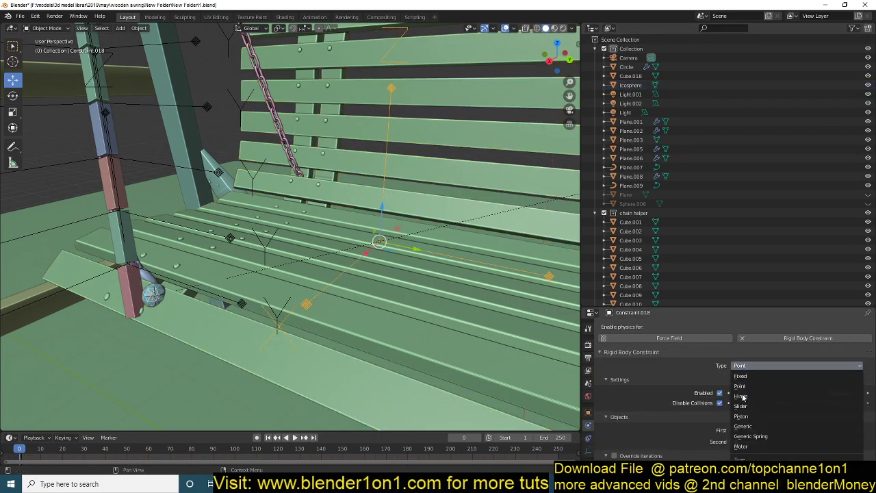
click(745, 378)
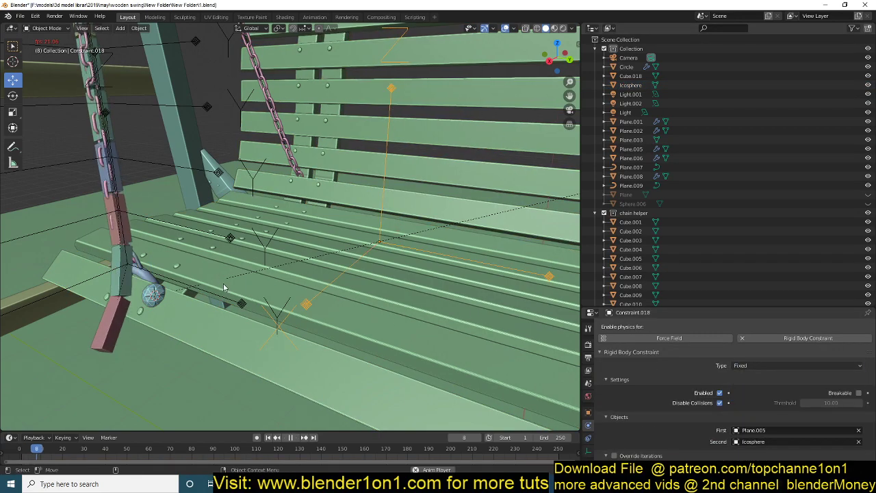
- Play the simulation to check the helper chain and bench with the Fixed constraint
scroll(181, 337, down, 5)
middle_drag(181, 337, 256, 302)
key(space)
key(Escape)
middle_drag(141, 215, 68, 260)
scroll(222, 301, up, 2)
middle_drag(226, 303, 218, 346)
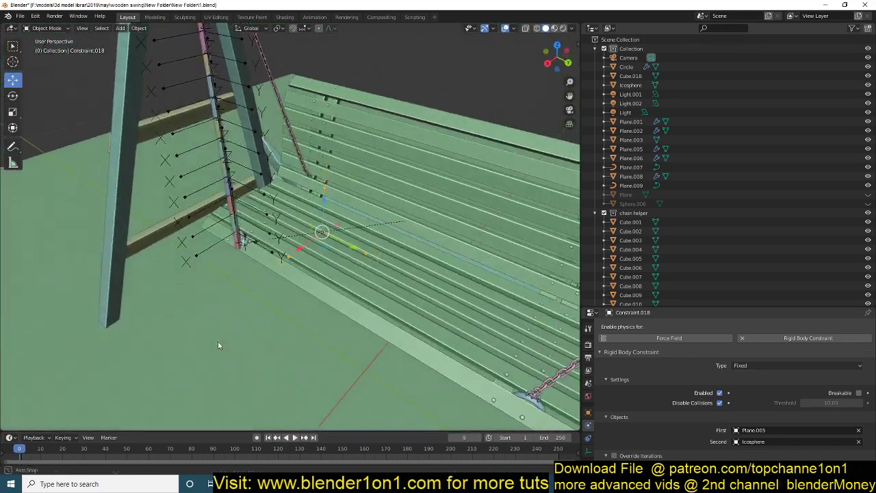
- Select the bench and replay the simulation from the front, watching how the whole seat behaves
click(340, 283)
middle_drag(340, 283, 427, 243)
key(space)
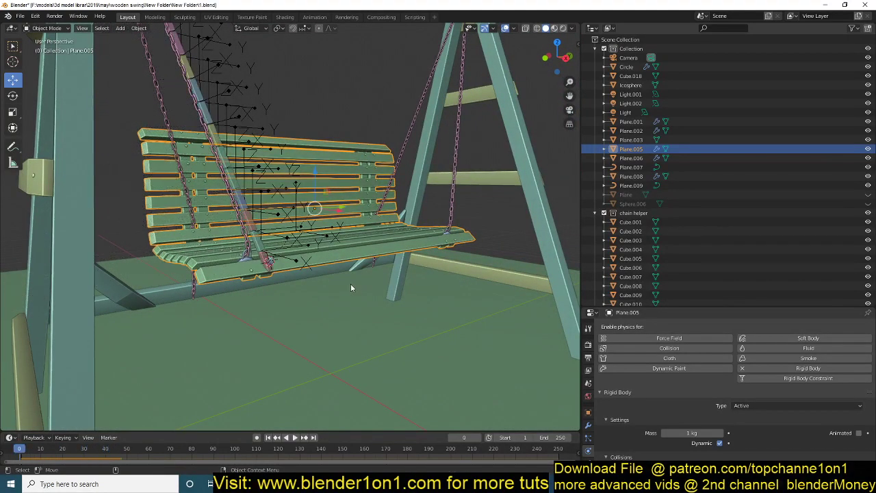
key(Escape)
middle_drag(355, 283, 241, 297)
key(space)
scroll(242, 297, up, 5)
key(Escape)
shift+middle_drag(207, 319, 337, 267)
scroll(315, 297, up, 4)
click(255, 300)
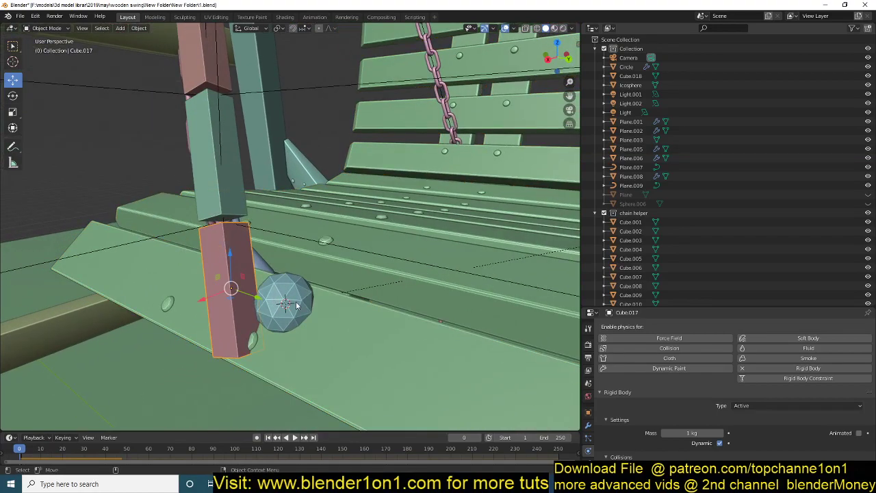
key(alt+a)
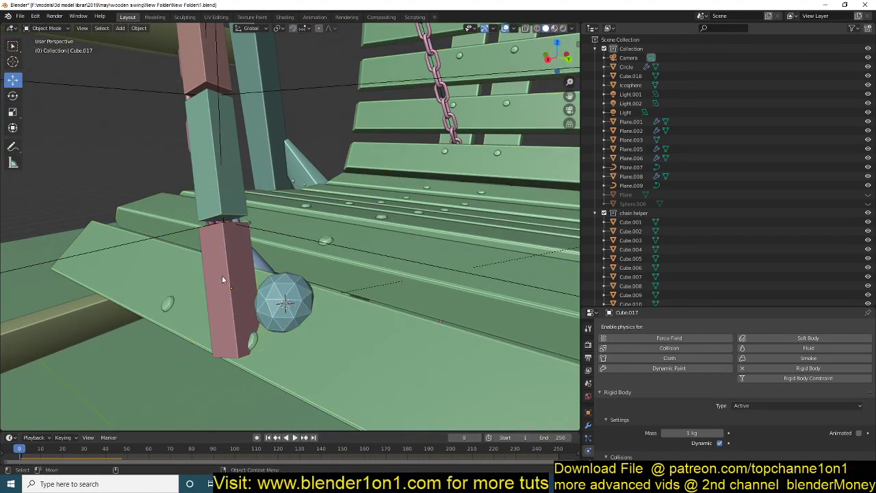
click(222, 275)
shift+click(286, 299)
click(139, 37)
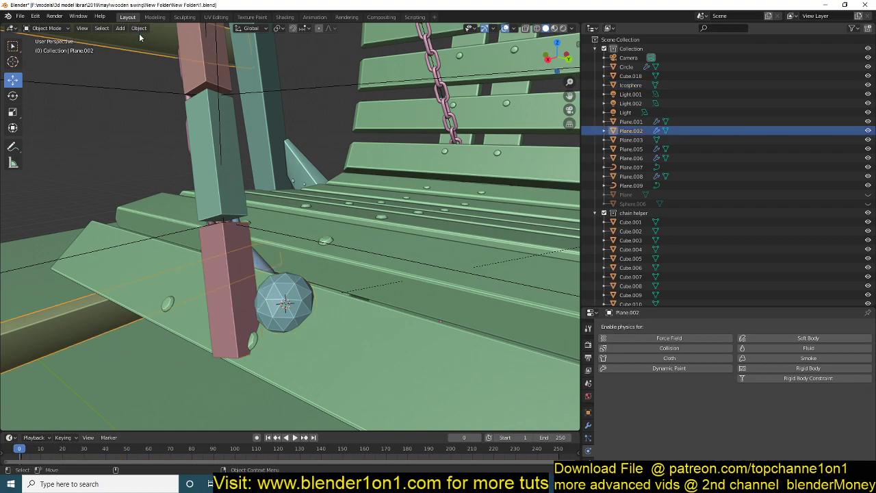
- Set the ico sphere's rigid body type to Active
click(291, 309)
middle_drag(362, 348, 335, 307)
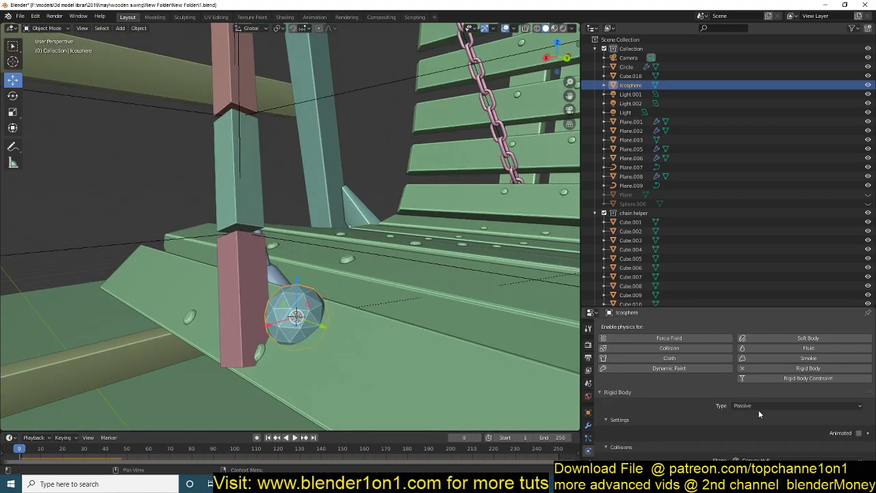
middle_drag(332, 328, 404, 319)
click(421, 268)
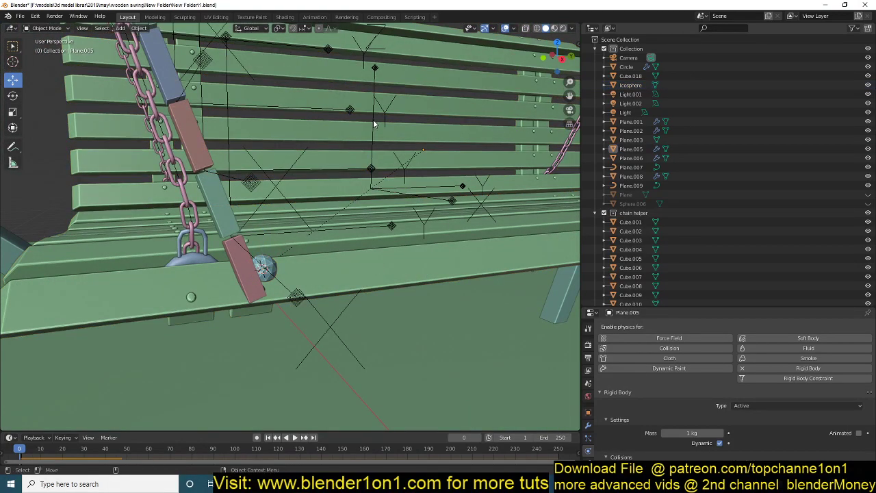
click(274, 267)
click(760, 405)
click(740, 410)
- Play the simulation to check how the active ico sphere moves with the bench
scroll(328, 213, down, 3)
key(space)
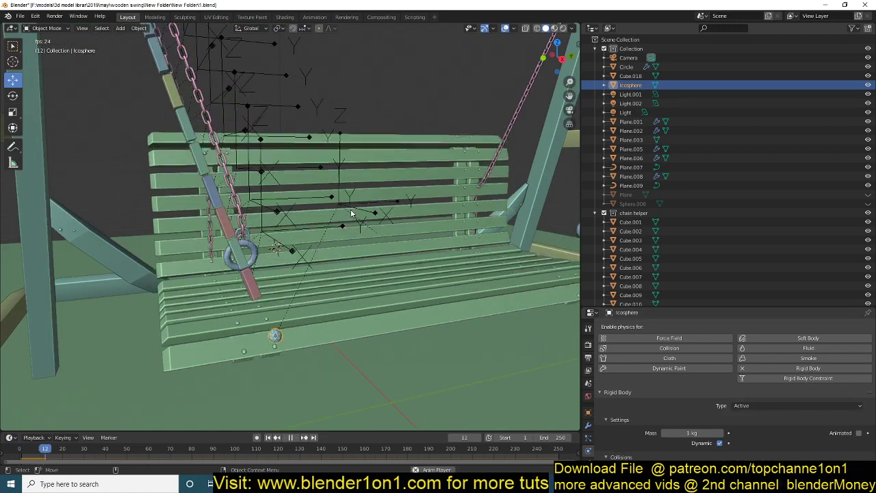
scroll(353, 260, down, 4)
key(Escape)
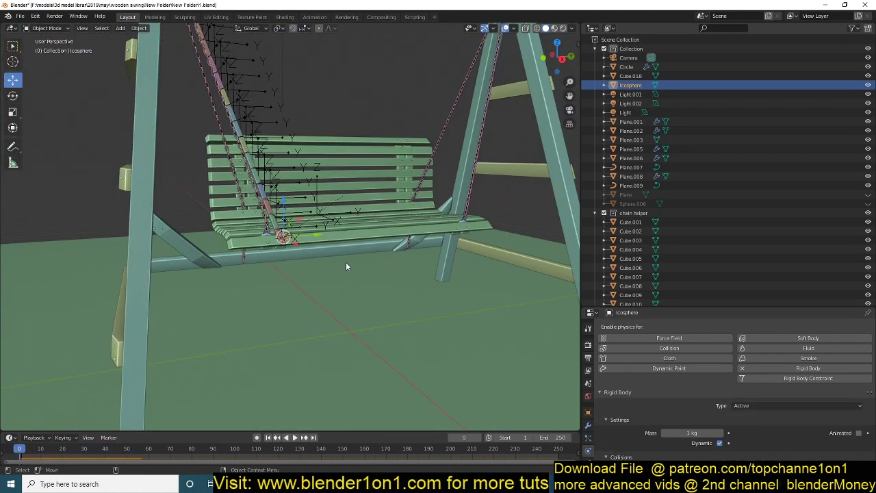
- Connect the bottom helper block and the ico sphere with a Point rigid body constraint at their center
scroll(344, 263, up, 6)
middle_drag(263, 281, 195, 276)
scroll(195, 276, up, 3)
shift+middle_drag(290, 244, 309, 274)
key(alt+a)
scroll(322, 298, up, 4)
click(361, 337)
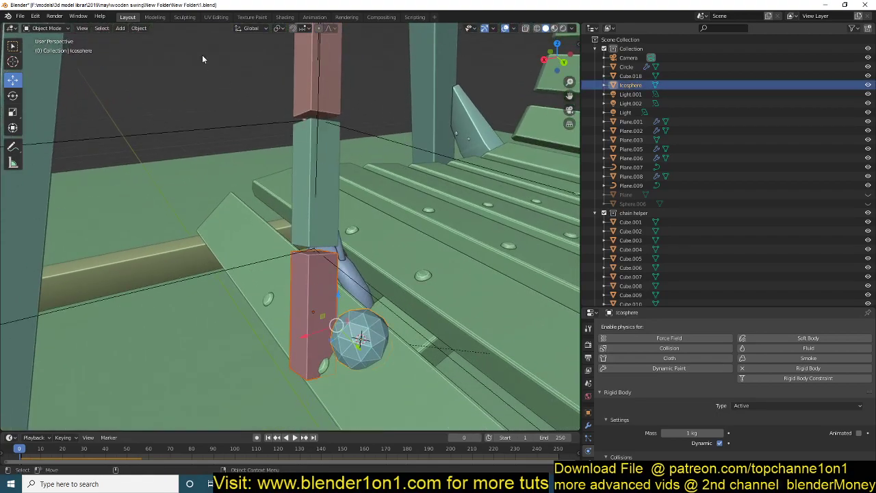
click(135, 30)
mouse_move(175, 244)
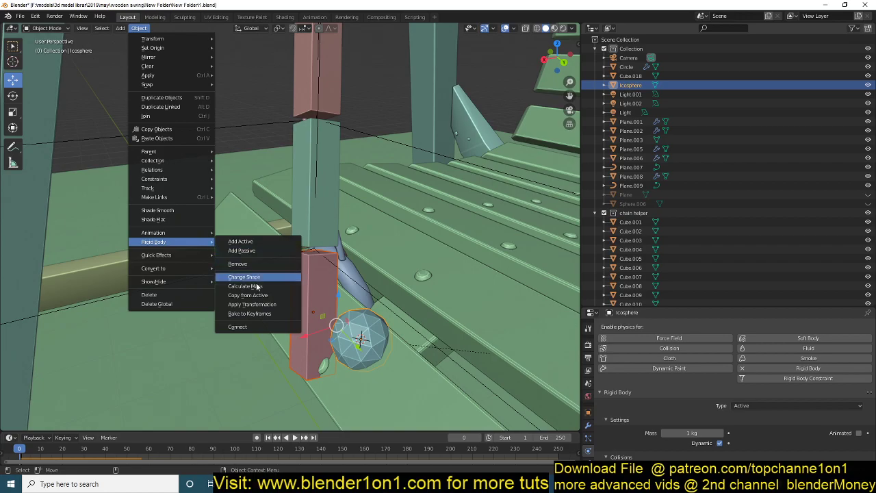
click(258, 325)
middle_drag(257, 322, 306, 204)
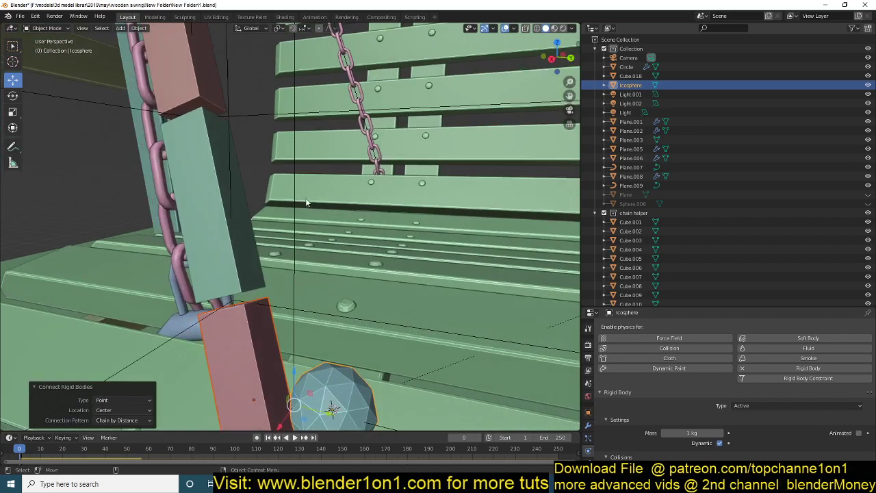
- Select the constraint between the ico sphere and the bottom helper block and check its type and linked objects
click(296, 182)
scroll(315, 265, down, 5)
scroll(314, 330, down, 3)
middle_drag(305, 250, 299, 271)
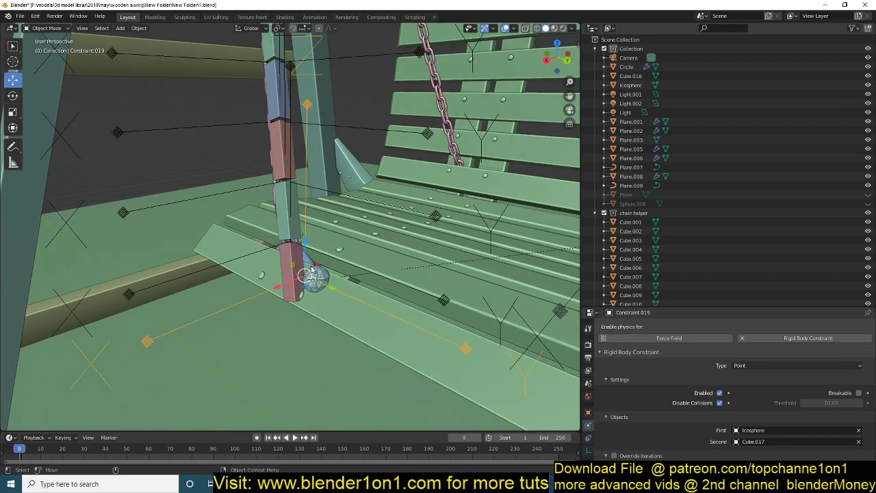
scroll(296, 258, down, 5)
click(788, 366)
click(787, 366)
- Play the simulation to see how the bench hangs from the connected helper chain
key(space)
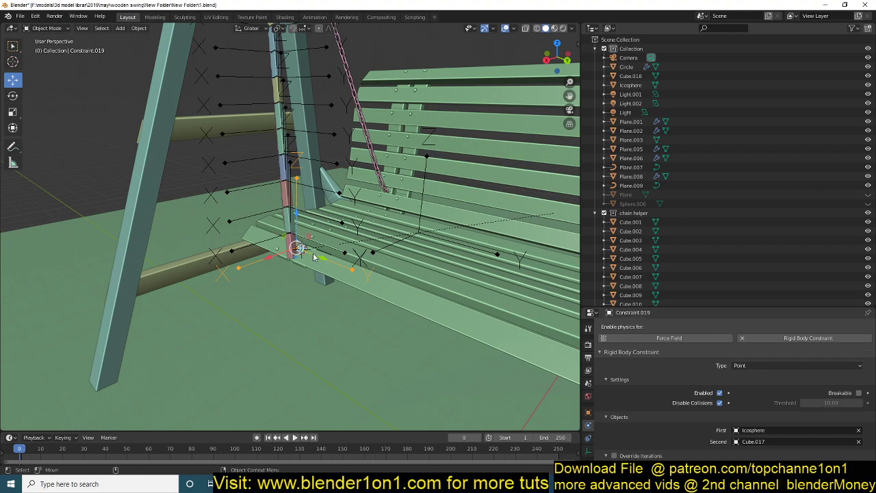
scroll(317, 251, down, 3)
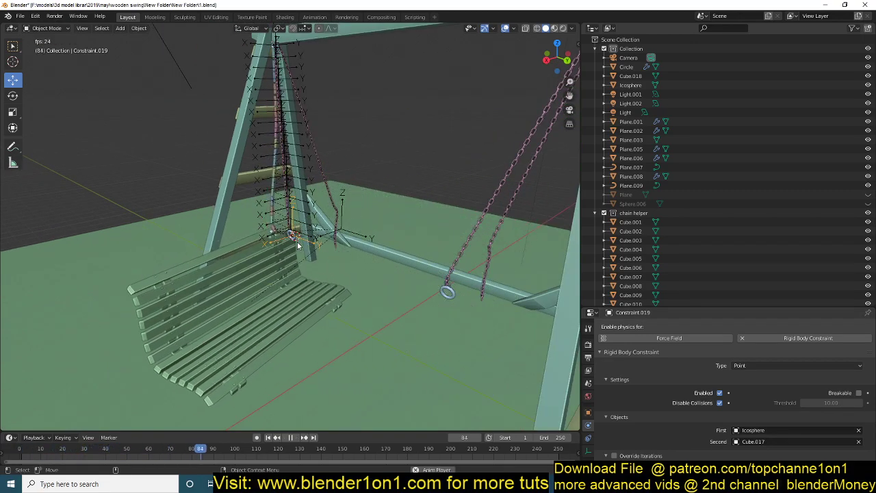
key(Escape)
scroll(297, 242, up, 6)
mouse_move(371, 286)
middle_down()
mouse_move(370, 233)
mouse_move(384, 225)
mouse_move(327, 241)
mouse_move(367, 273)
middle_up()
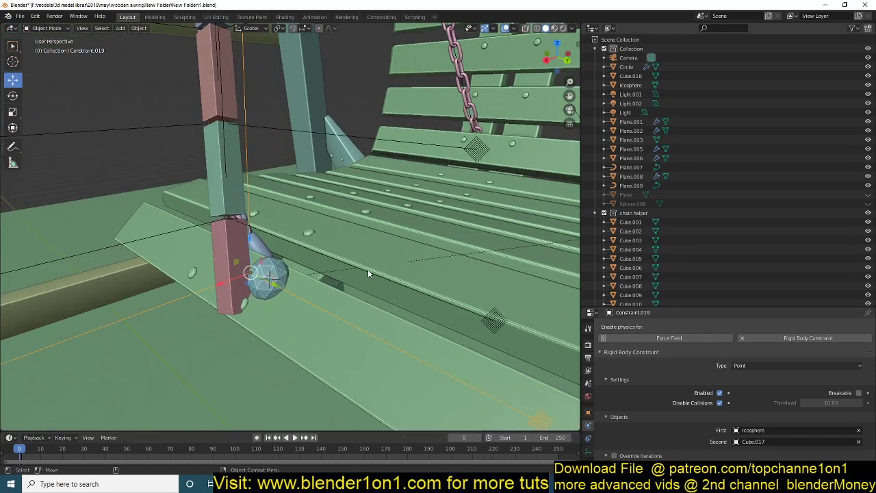
click(270, 269)
shift+click(364, 196)
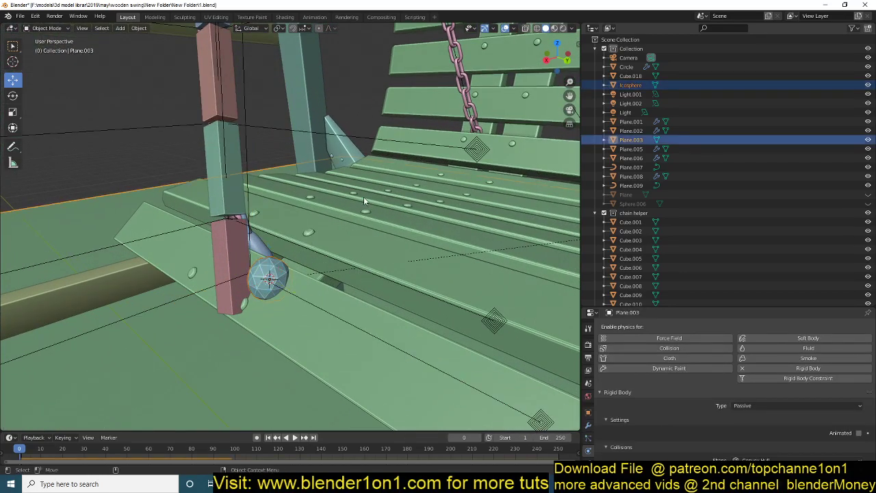
click(365, 246)
shift+click(269, 273)
scroll(311, 197, down, 8)
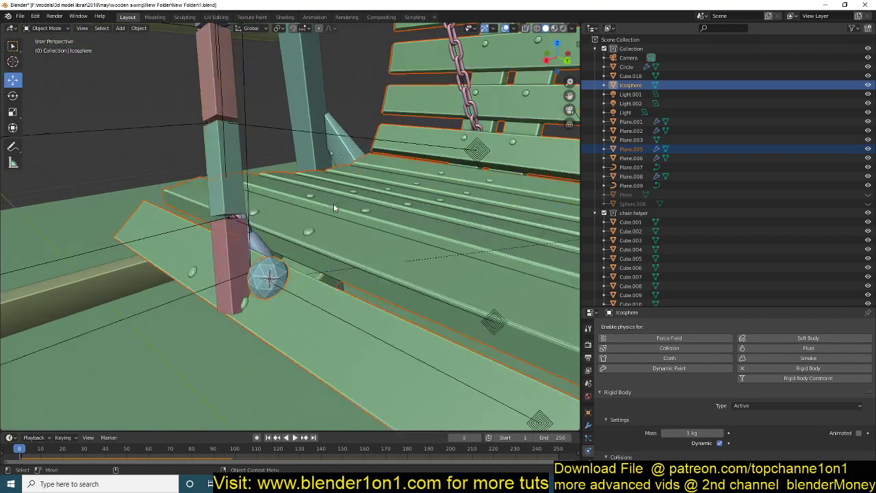
- Shorten the bottom helper block by moving its lower face up along Z in Edit Mode
click(231, 269)
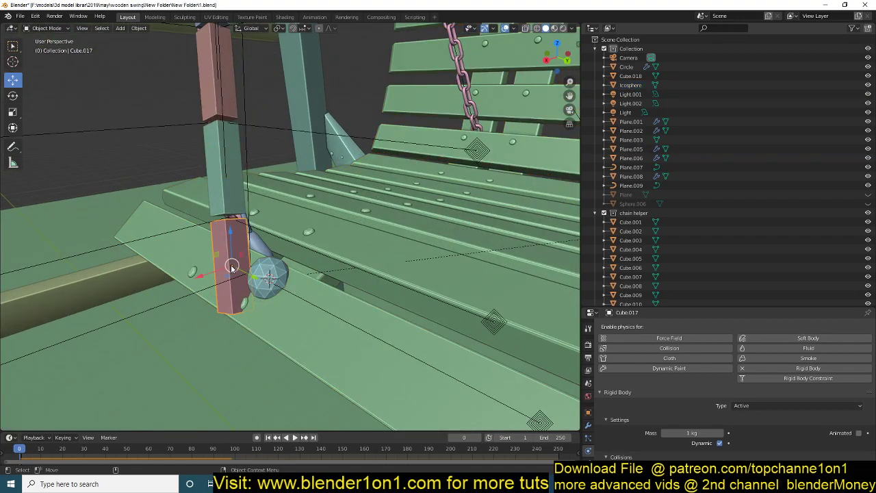
key(Tab)
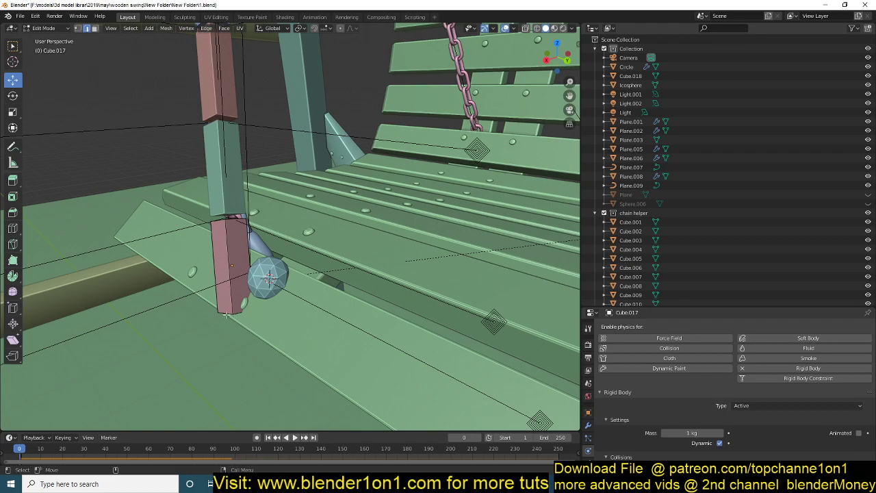
middle_drag(226, 315, 232, 259)
key(g)
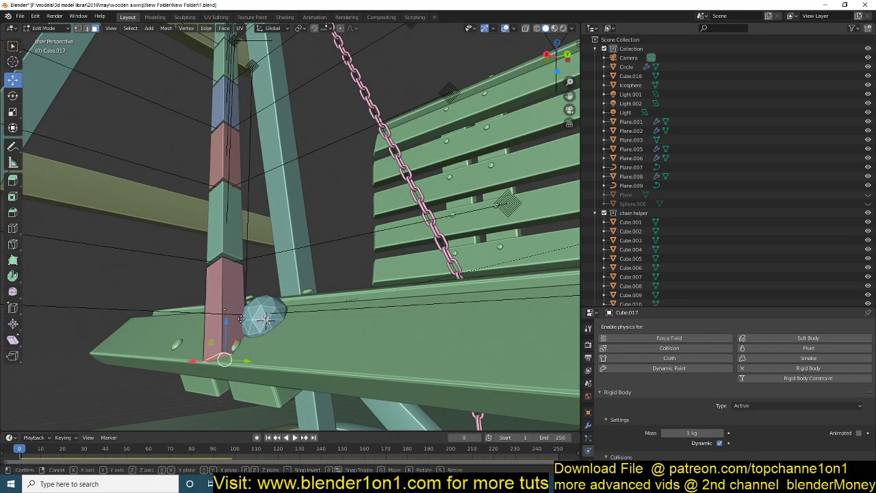
key(z)
click(241, 295)
key(Tab)
- Move the constraint between the ico sphere and the bottom helper block, ending with a -0.00585 m shift along Y
middle_drag(242, 296, 261, 287)
click(248, 256)
drag(247, 249, 247, 240)
drag(278, 280, 273, 277)
- Play the simulation to check the bench's swing with the shortened block and repositioned constraint
scroll(275, 265, down, 5)
key(space)
scroll(282, 266, down, 2)
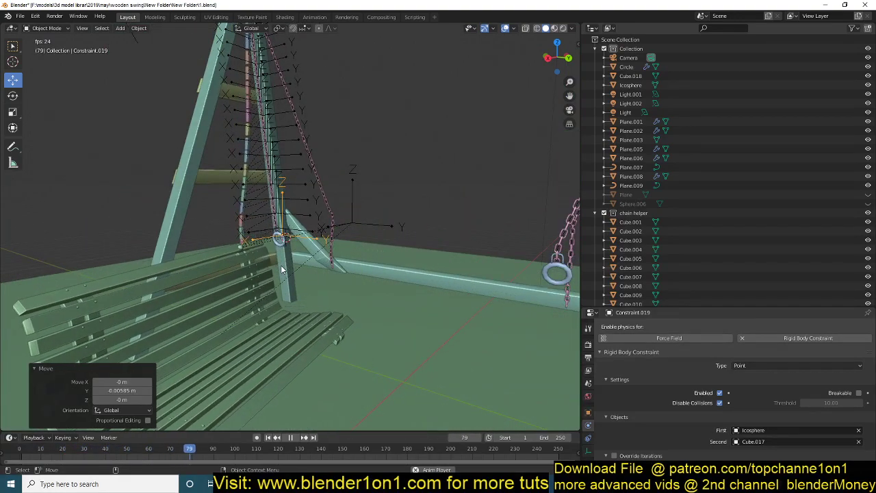
key(Escape)
- Replay the simulation close to the upper chain to examine how the helper blocks move relative to the chain
middle_drag(284, 276, 268, 348)
shift+middle_drag(247, 45, 221, 152)
middle_drag(375, 214, 421, 241)
scroll(421, 241, up, 4)
middle_drag(321, 260, 190, 265)
key(space)
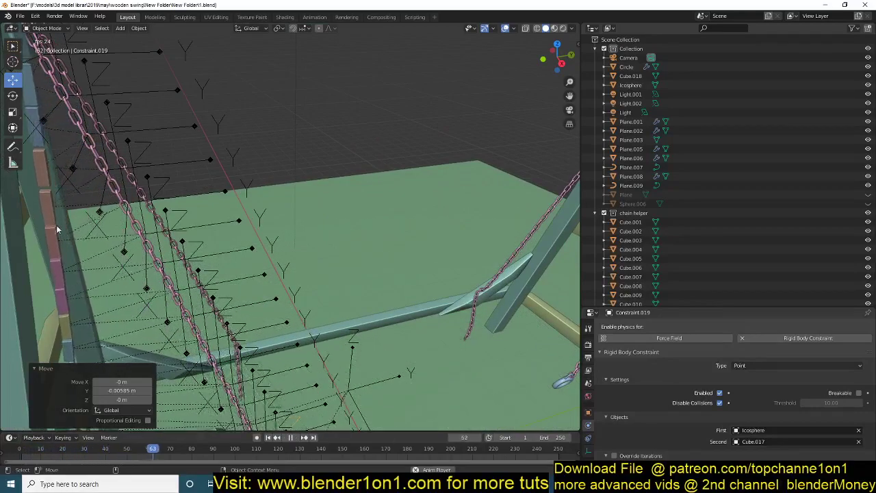
click(43, 195)
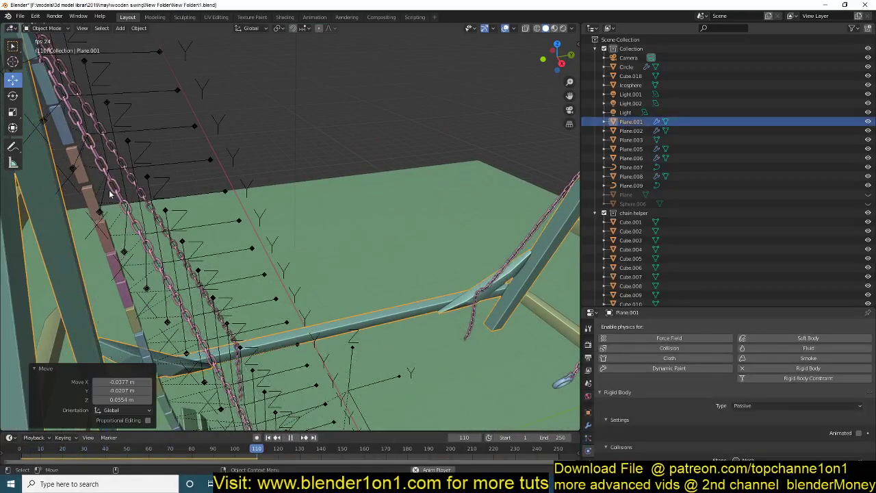
click(121, 203)
key(Escape)
- Examine helper block Cube.004, its constraint to Cube.005, and the chain mesh beside them by selecting each in turn
click(127, 207)
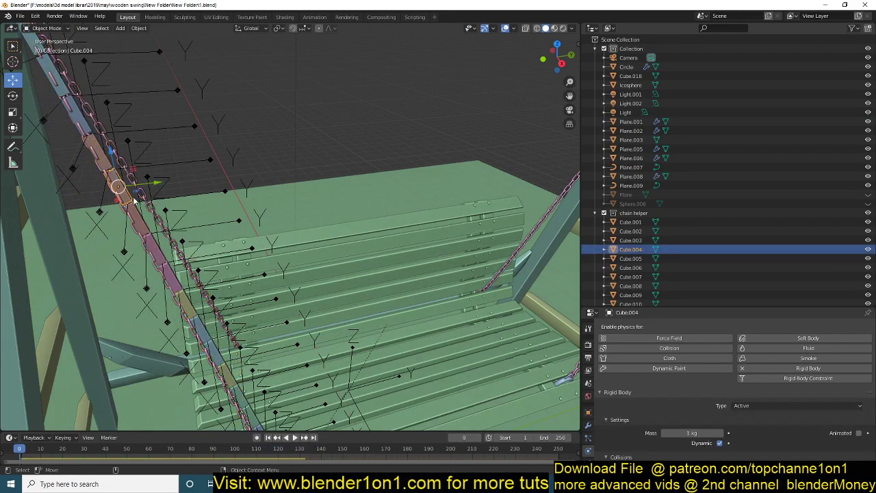
click(149, 208)
click(145, 192)
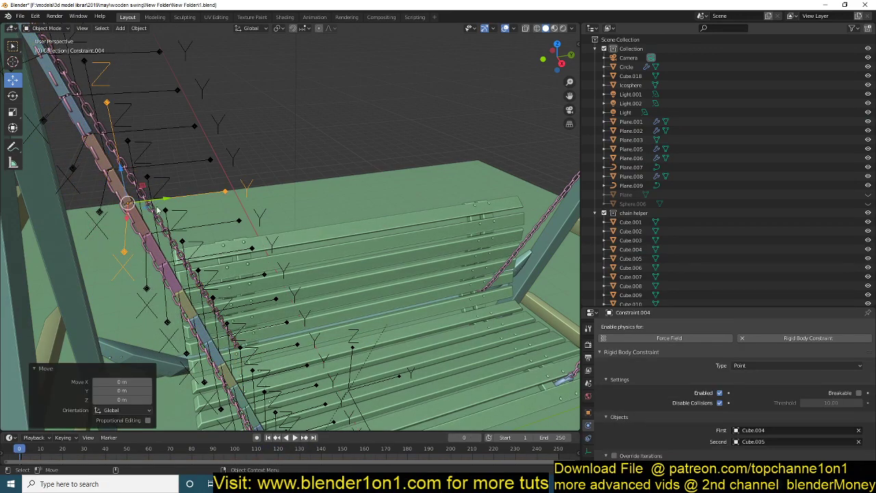
scroll(235, 296, down, 3)
middle_drag(236, 296, 291, 322)
scroll(291, 322, up, 4)
middle_drag(226, 320, 176, 310)
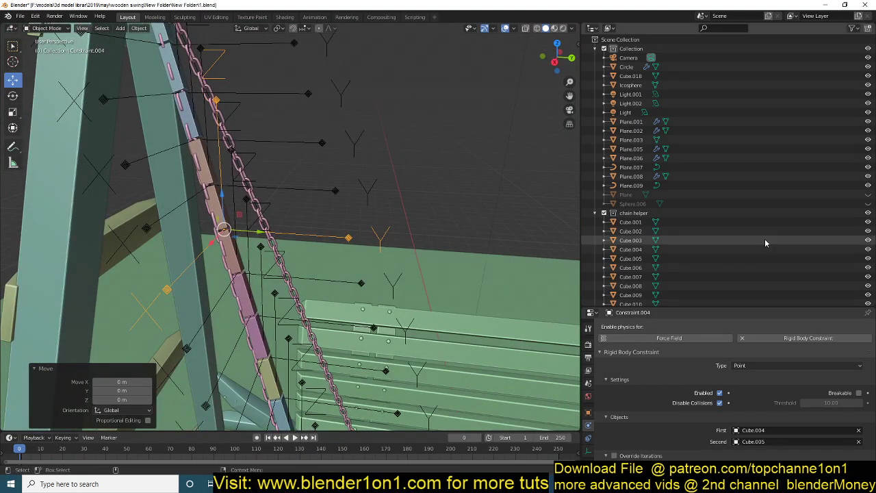
middle_drag(450, 240, 267, 219)
click(266, 217)
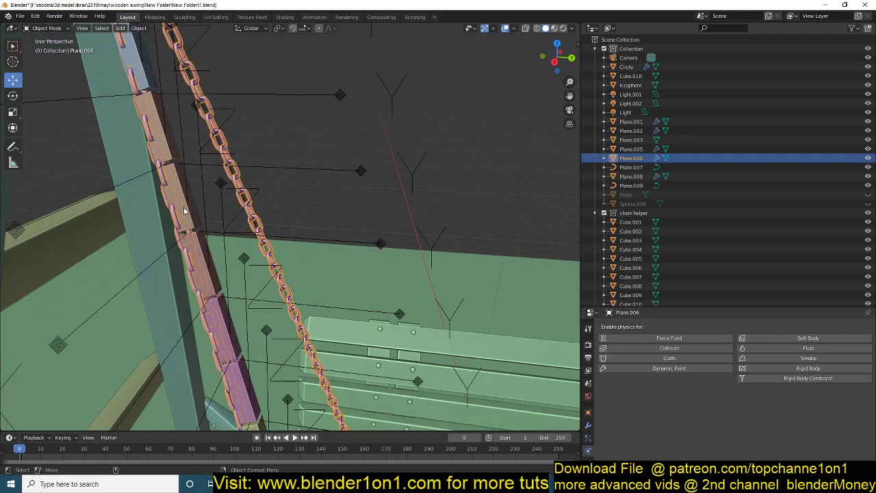
- Play the simulation to compare the helper blocks' swing with the static chain, selecting block Cube.003 partway through
key(space)
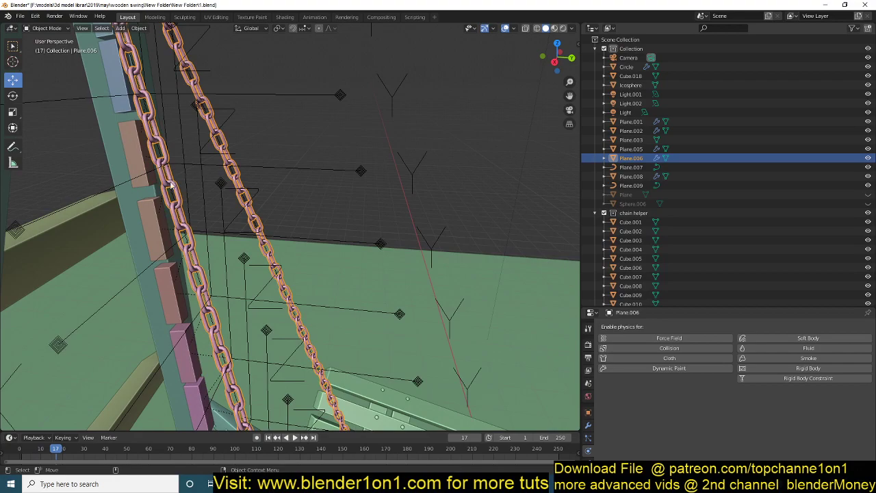
middle_drag(168, 205, 175, 216)
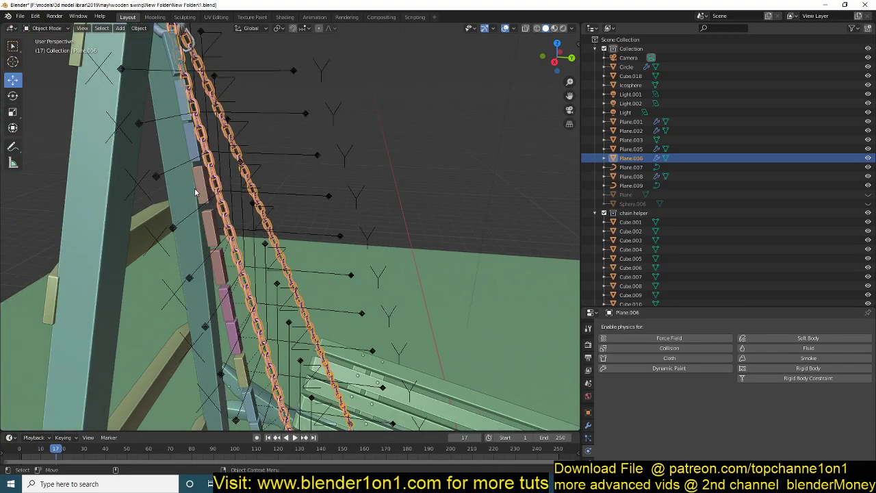
click(200, 183)
key(space)
scroll(251, 253, down, 6)
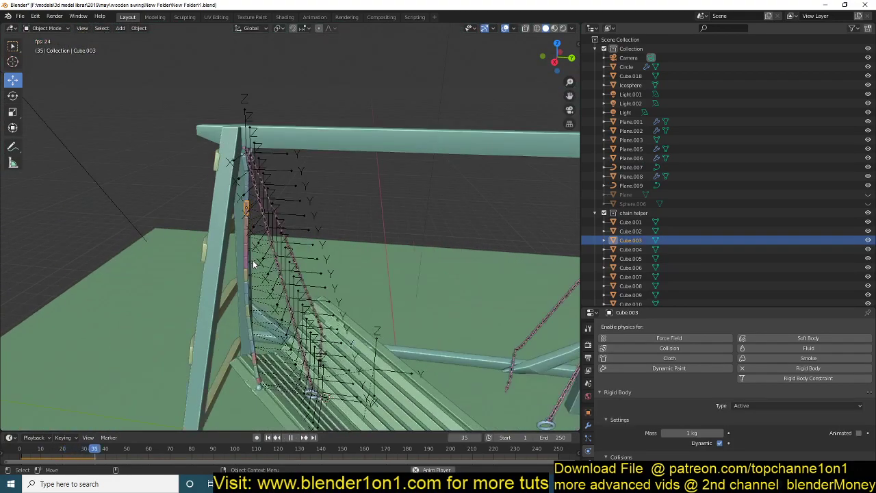
key(Escape)
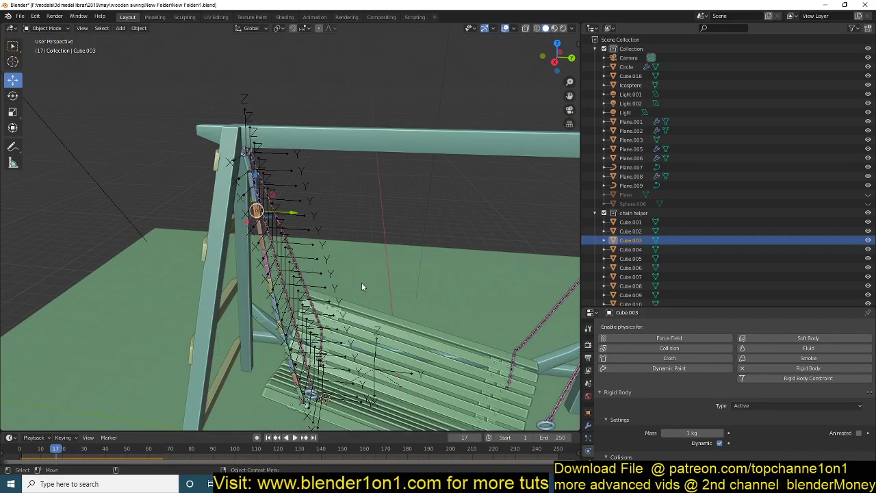
- Return the timeline to frame 0 and save the file
click(15, 452)
key(ctrl+s)
middle_drag(287, 240, 307, 239)
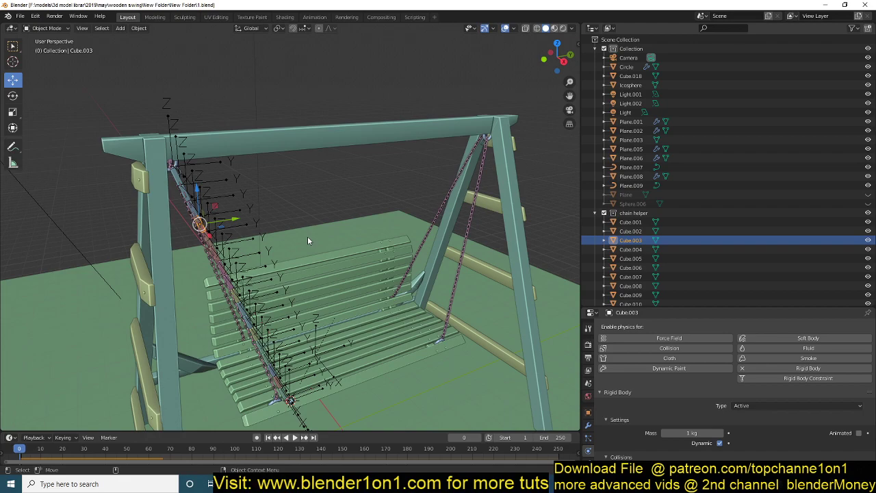
middle_drag(312, 286, 326, 228)
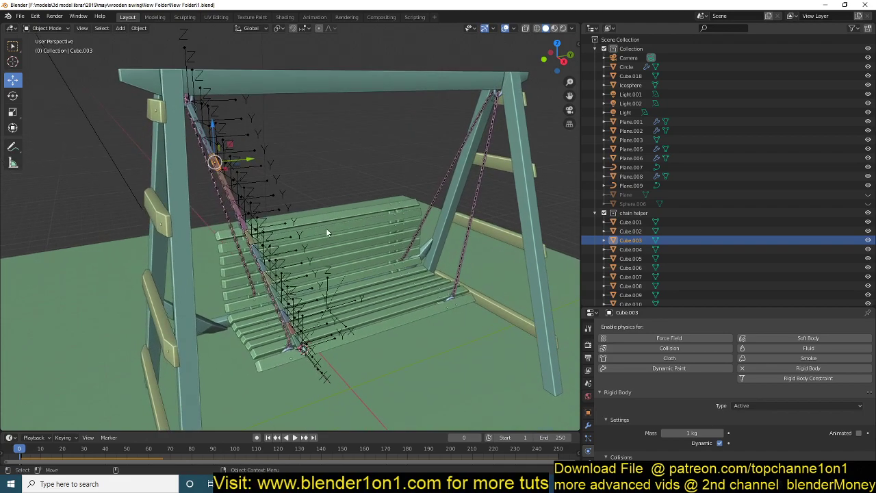